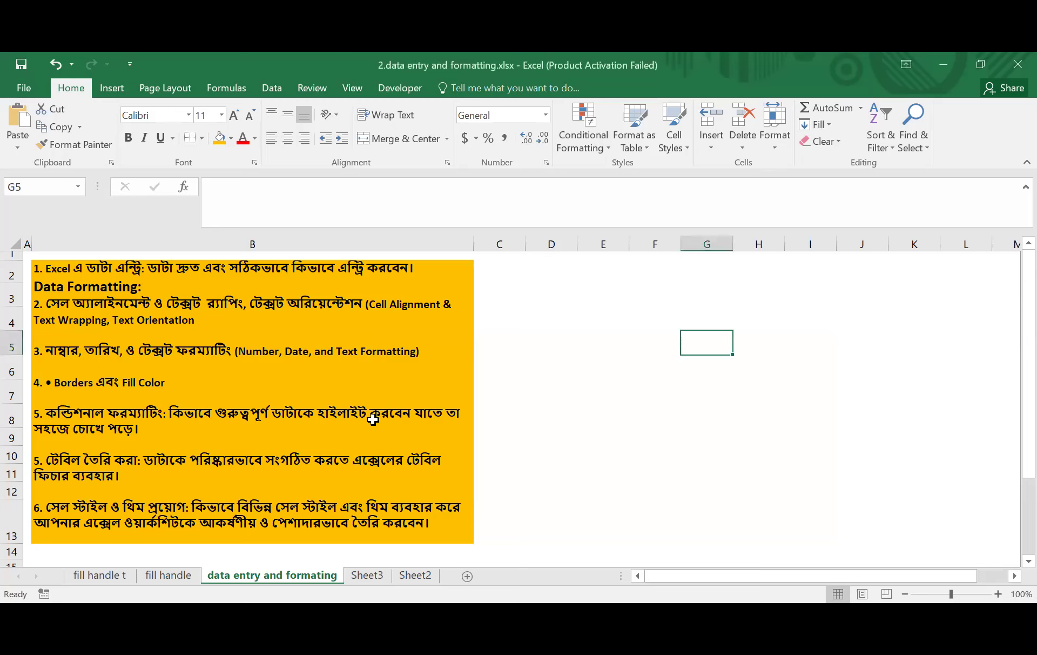
- Leave the G5 edit and insert a new blank worksheet, Sheet1
{"action": "key", "text": "F2"}
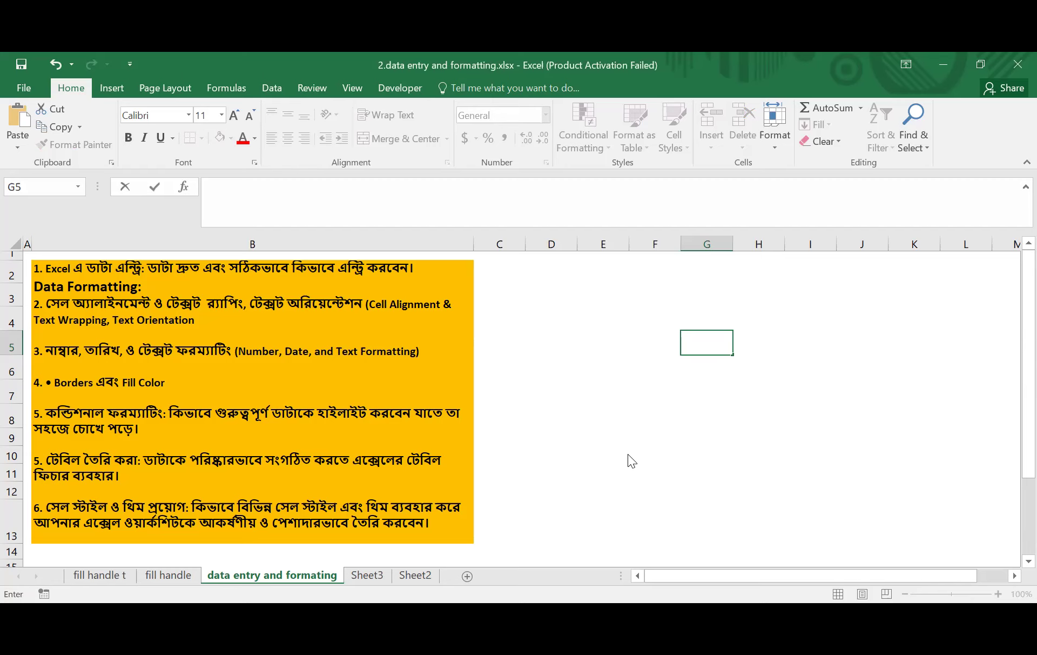
{"action": "left_click", "coordinate": [82, 280]}
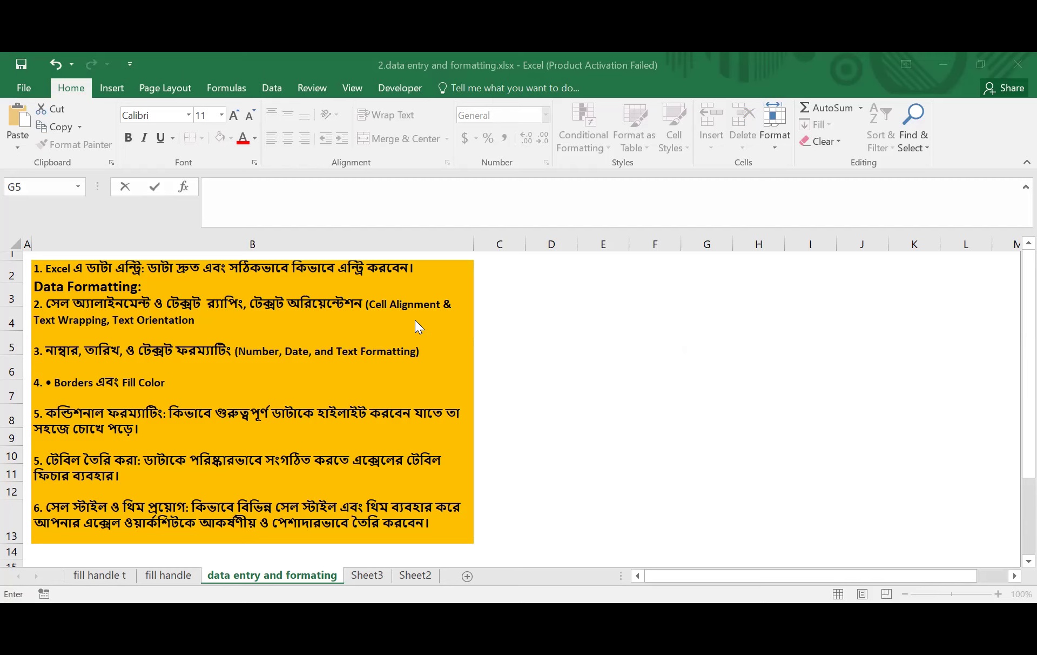
{"action": "left_click", "coordinate": [469, 577]}
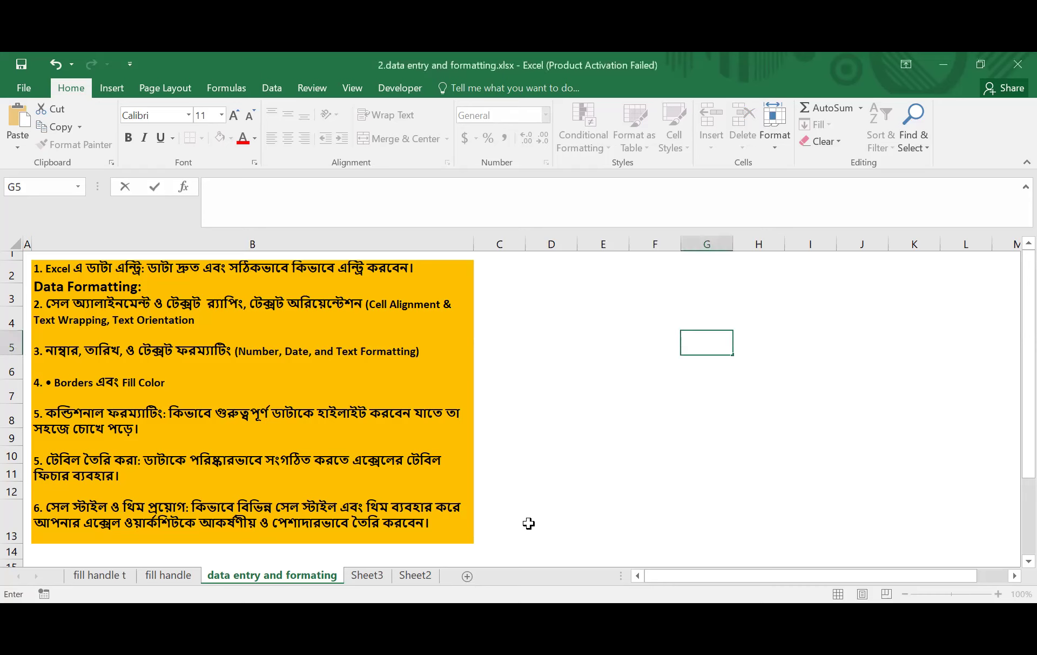
{"action": "left_click", "coordinate": [571, 438]}
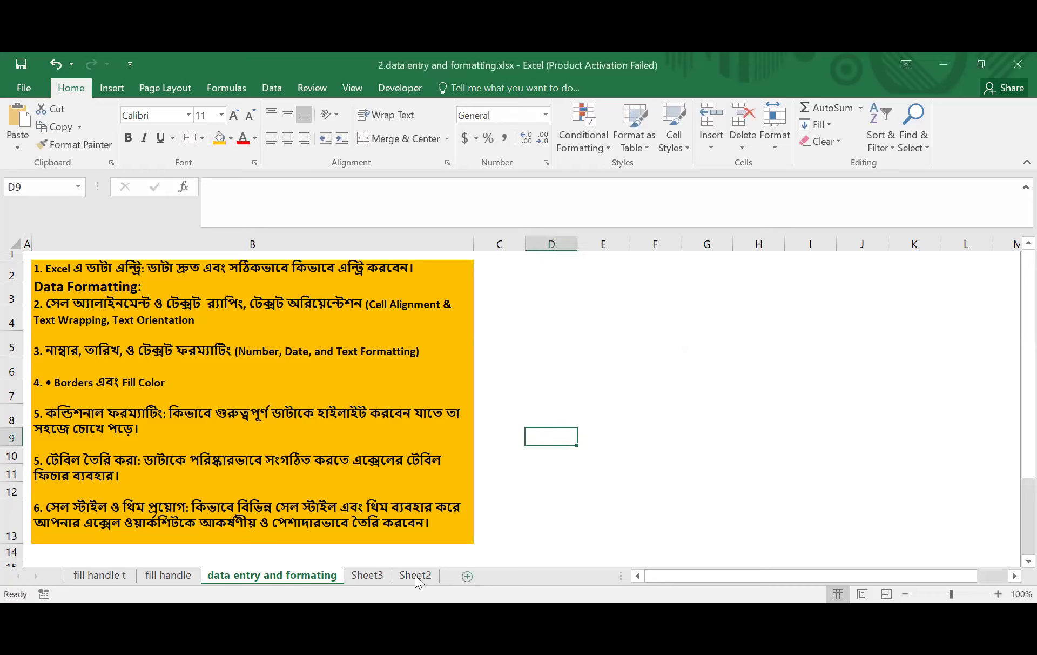
{"action": "left_click", "coordinate": [467, 577]}
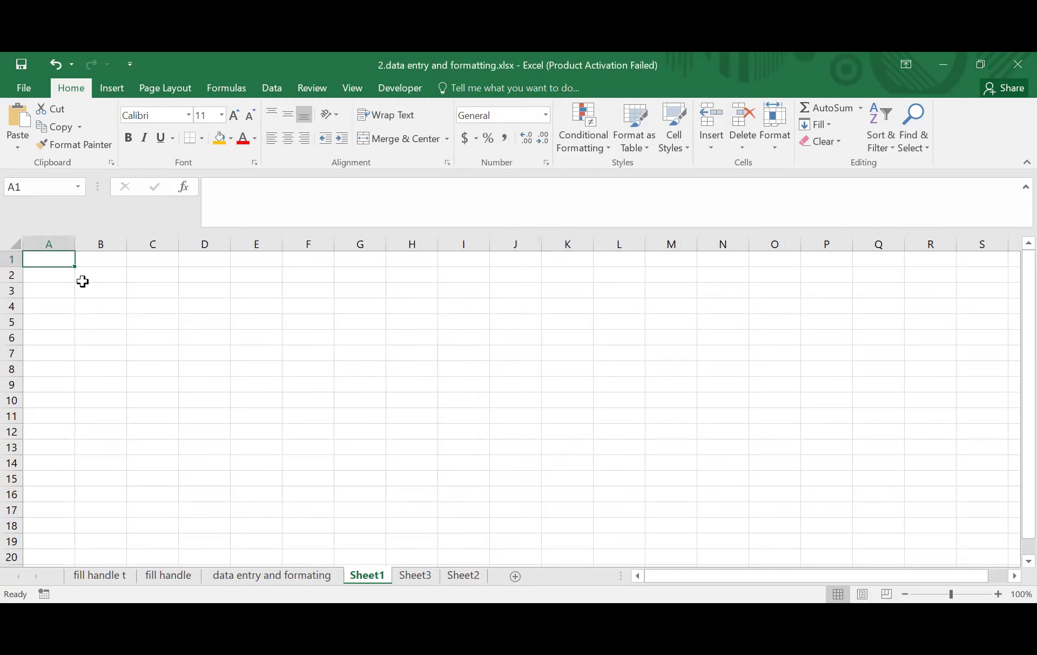
- Type Name, Mobile and Email into B3, C3 and D3, correcting a stray entry in C3
{"action": "left_click_drag", "start_coordinate": [86, 291], "coordinate": [479, 443]}
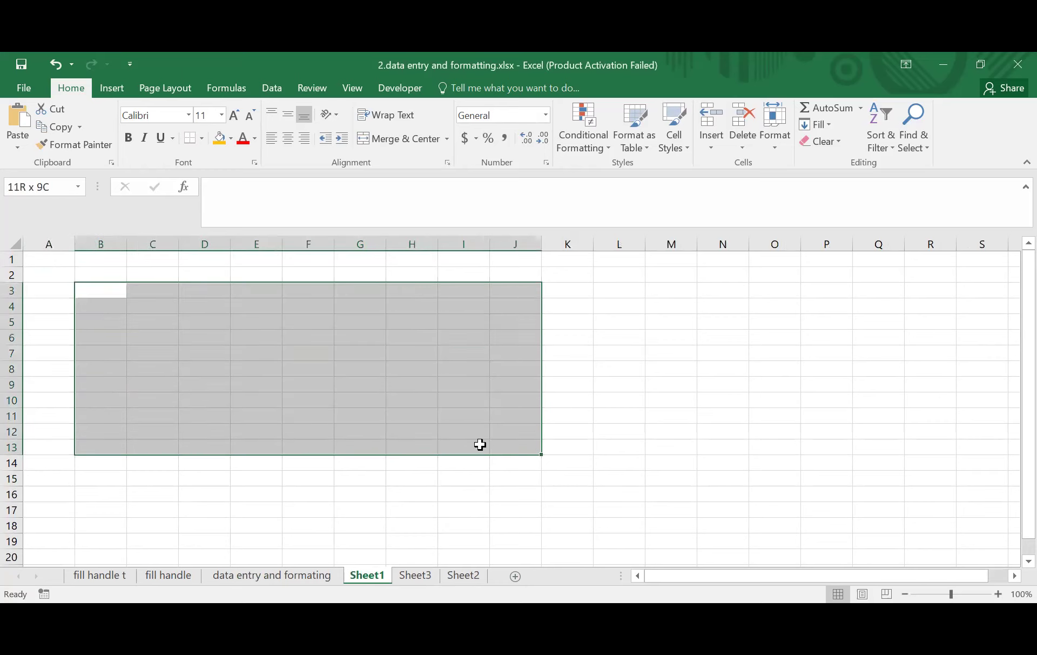
{"action": "left_click", "coordinate": [384, 396]}
{"action": "left_click", "coordinate": [114, 294]}
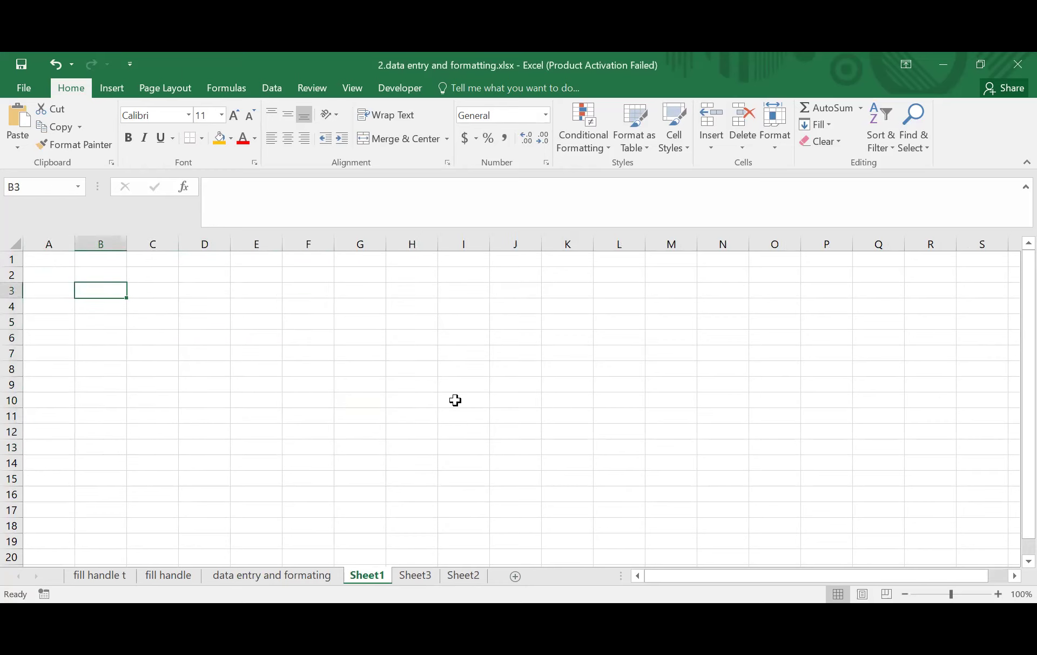
{"action": "type", "text": "Name"}
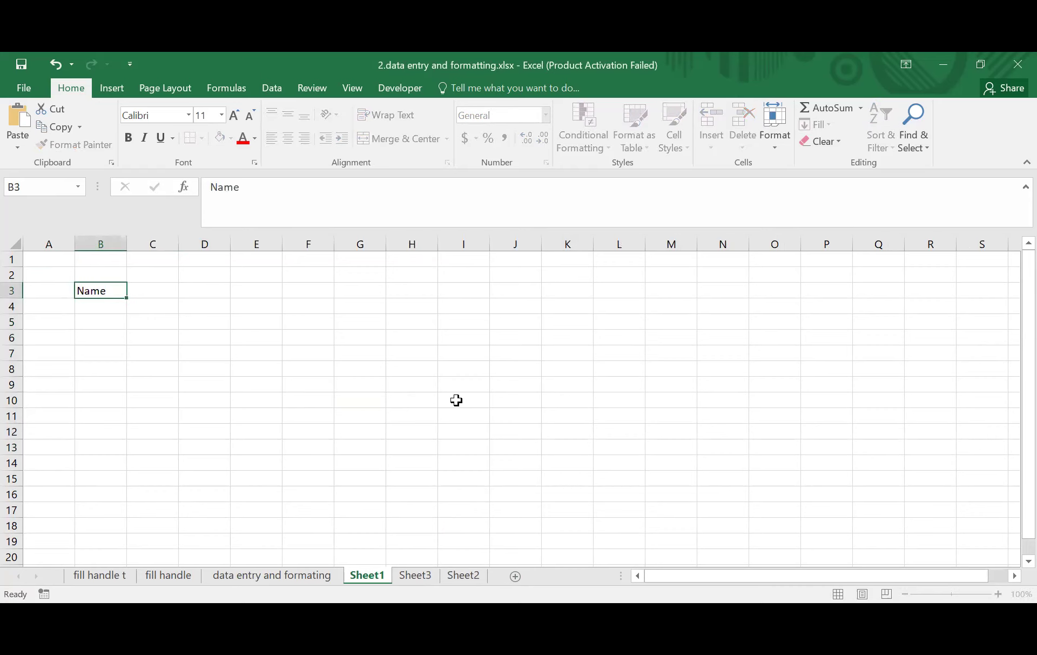
{"action": "key", "text": "Tab"}
{"action": "type", "text": "Fa"}
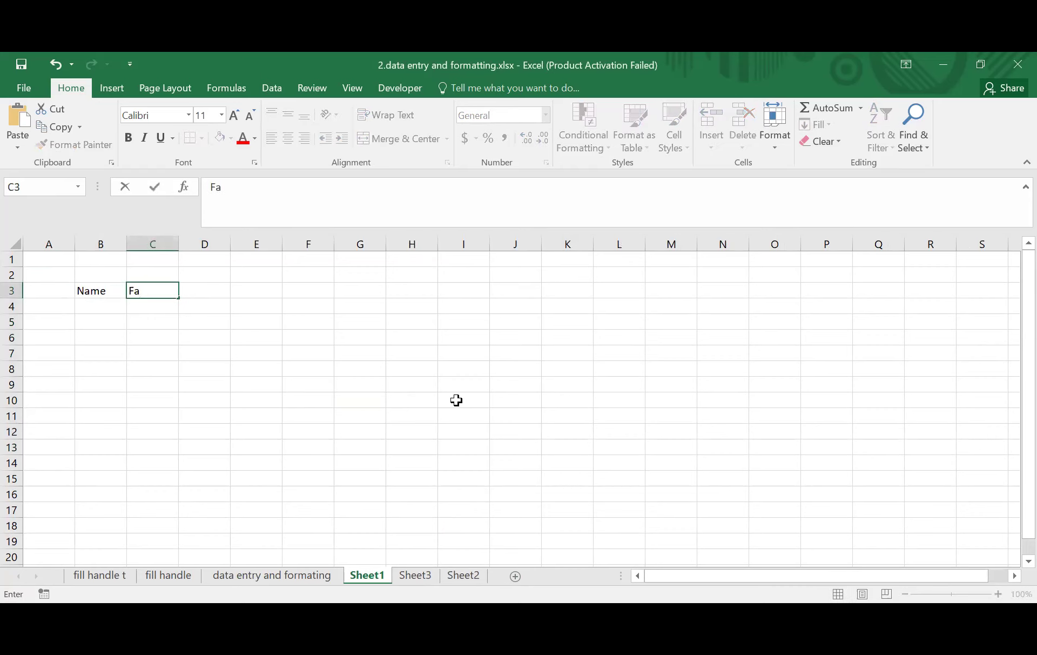
{"action": "key", "text": "BackSpace"}
{"action": "key", "text": "BackSpace"}
{"action": "type", "text": "Mobile"}
{"action": "key", "text": "Tab"}
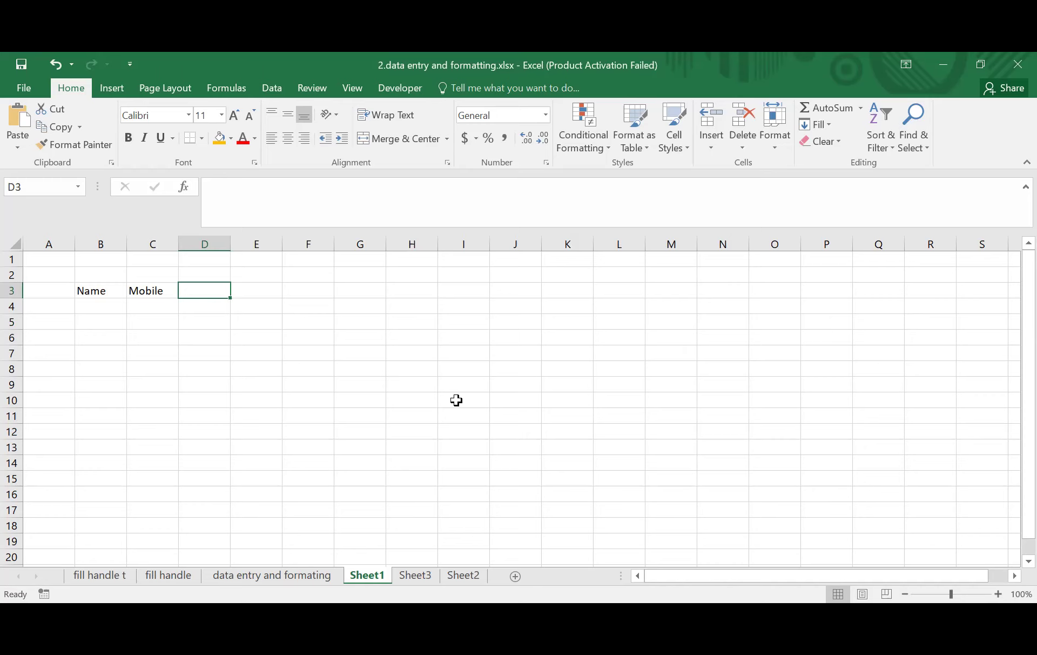
{"action": "type", "text": "Email"}
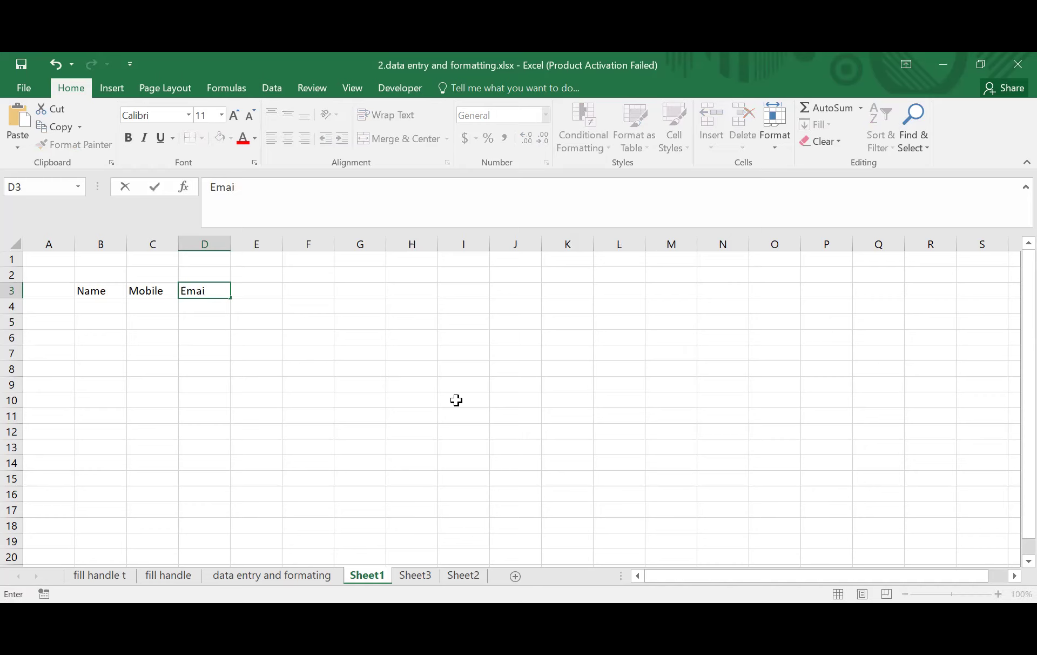
{"action": "key", "text": "Return"}
{"action": "key", "text": "Left"}
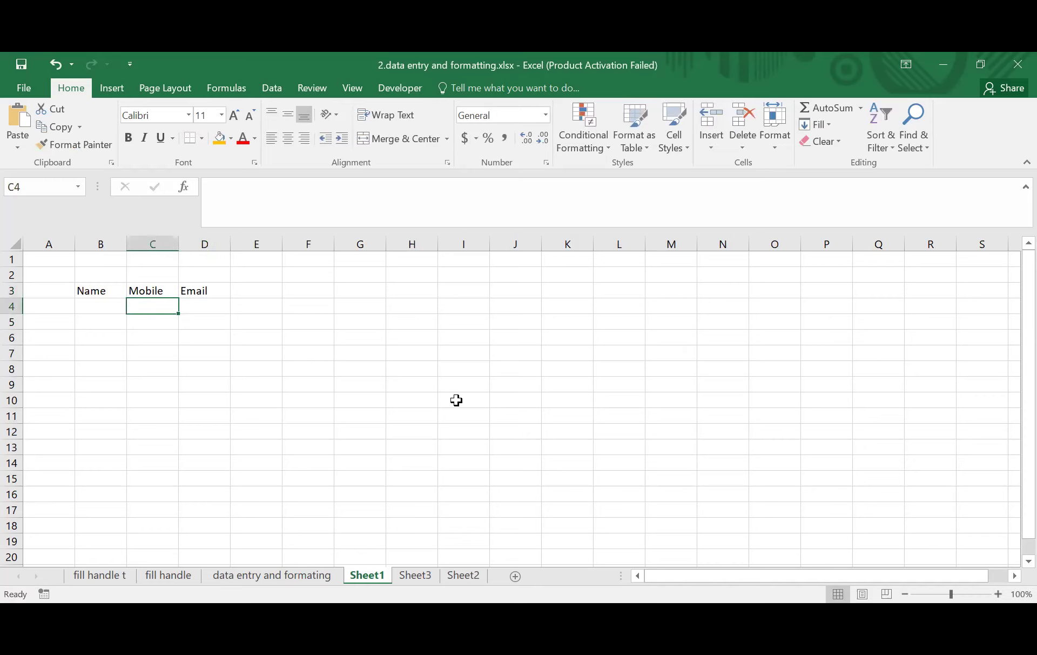
{"action": "key", "text": "Left"}
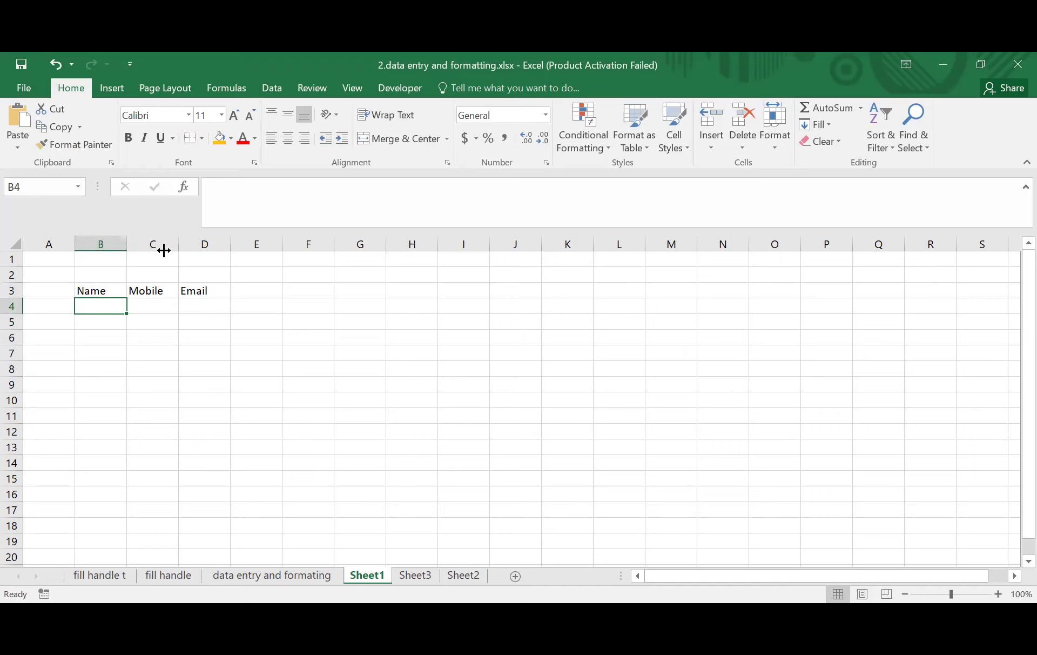
- Widen column B and enter a contact's full name, mobile number and e-mail address in B4:D4
{"action": "left_click_drag", "start_coordinate": [126, 246], "coordinate": [136, 246]}
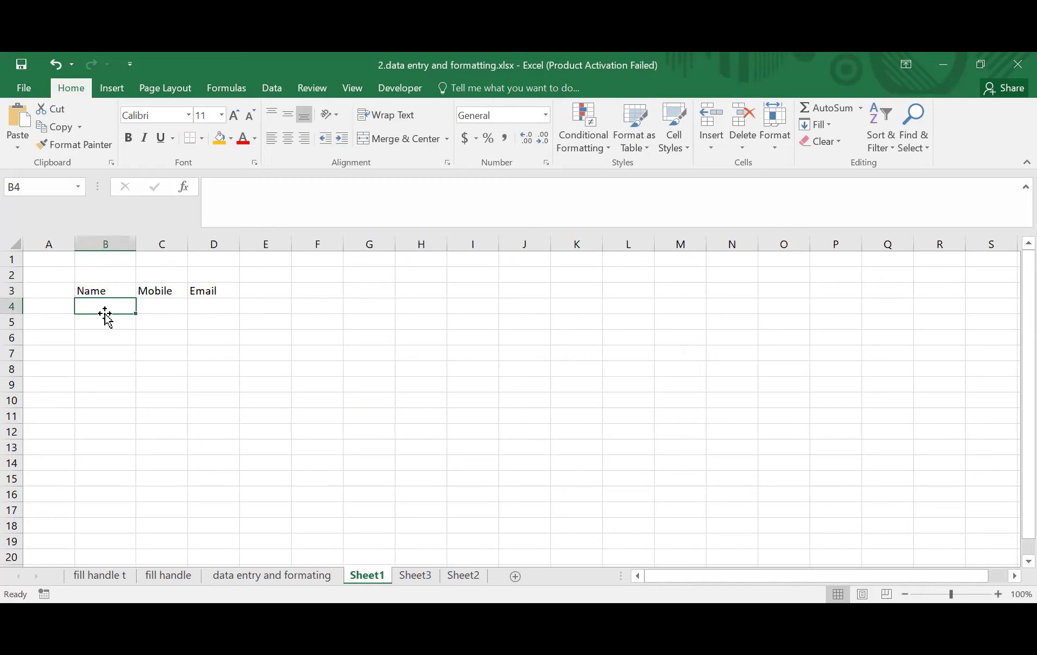
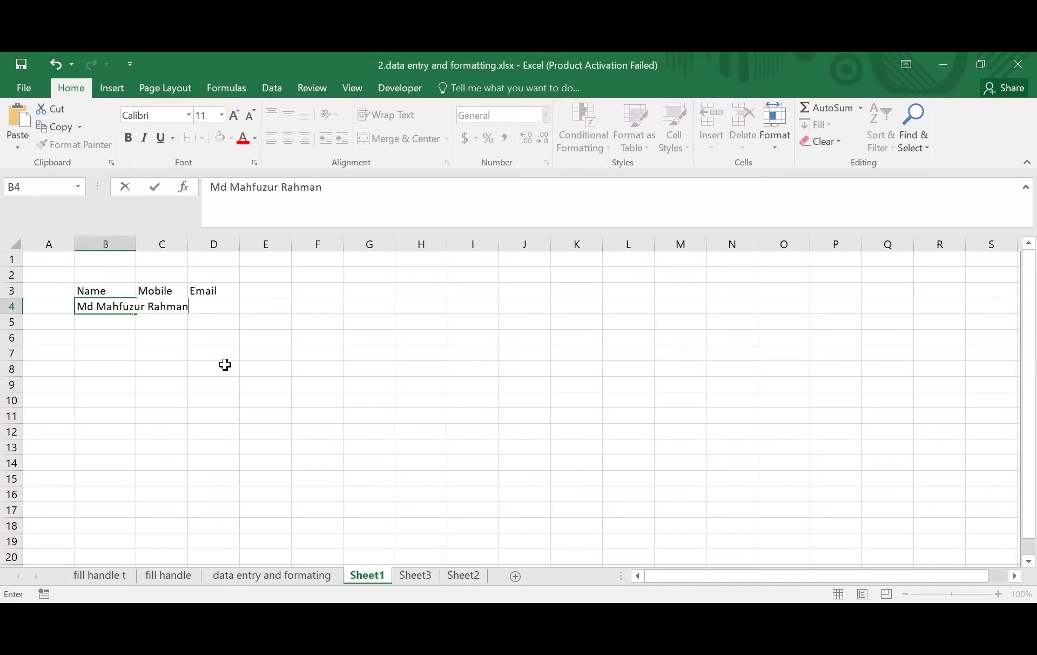
{"action": "key", "text": "Tab"}
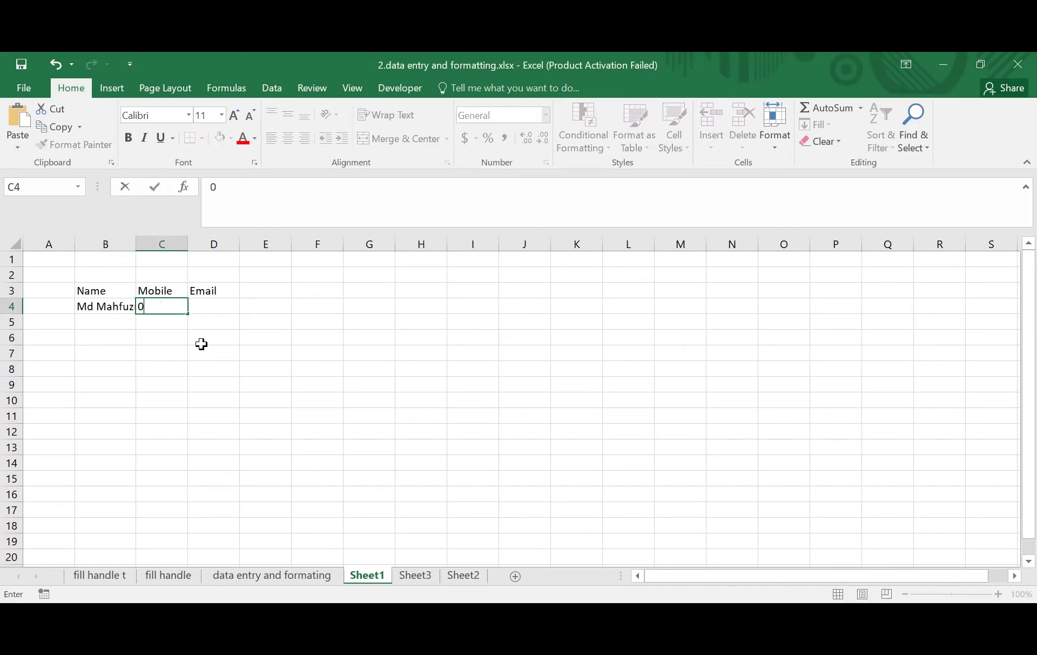
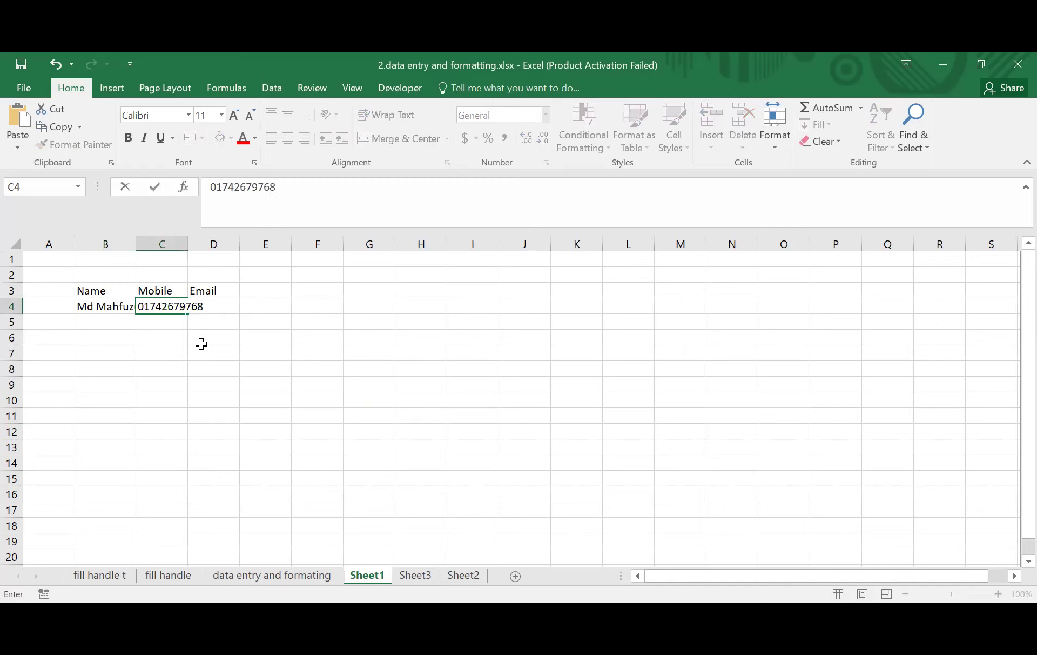
{"action": "key", "text": "Tab"}
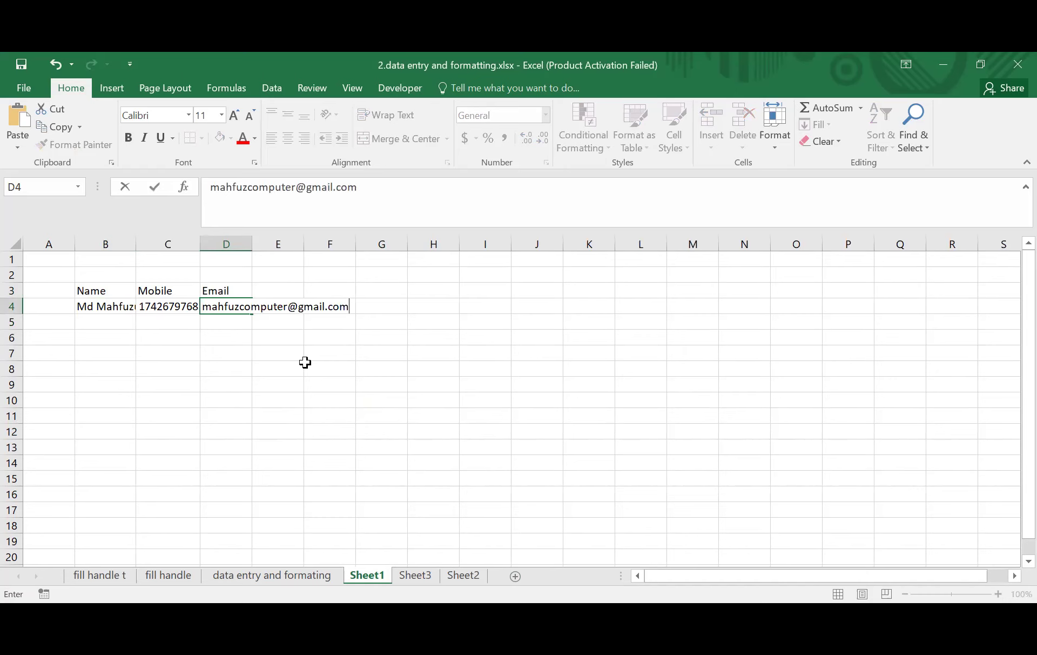
{"action": "left_click", "coordinate": [344, 368]}
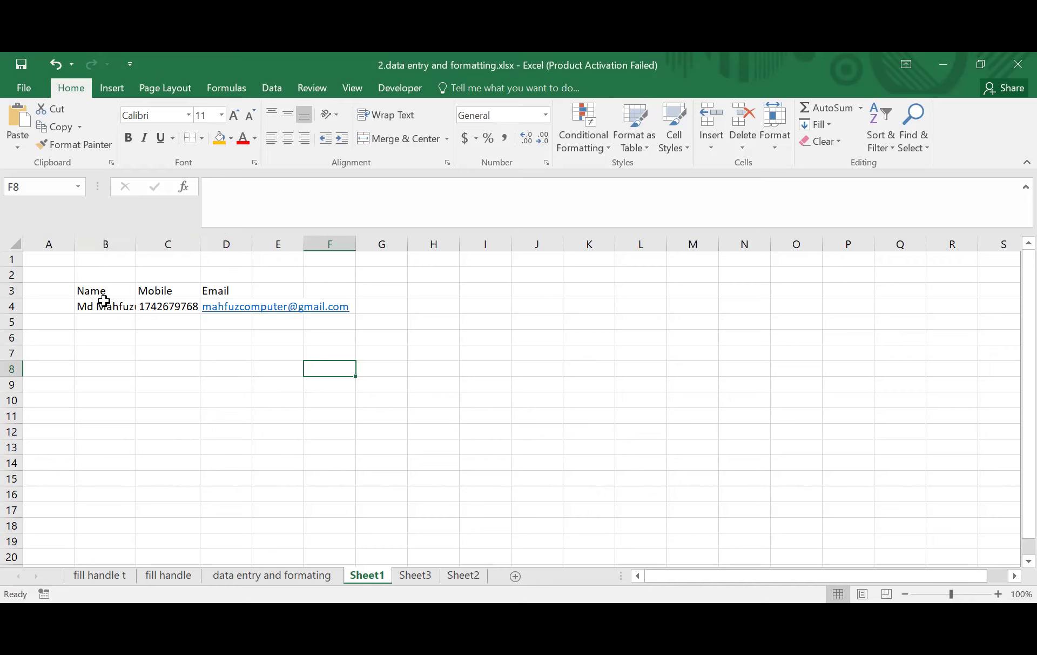
{"action": "left_click", "coordinate": [257, 576]}
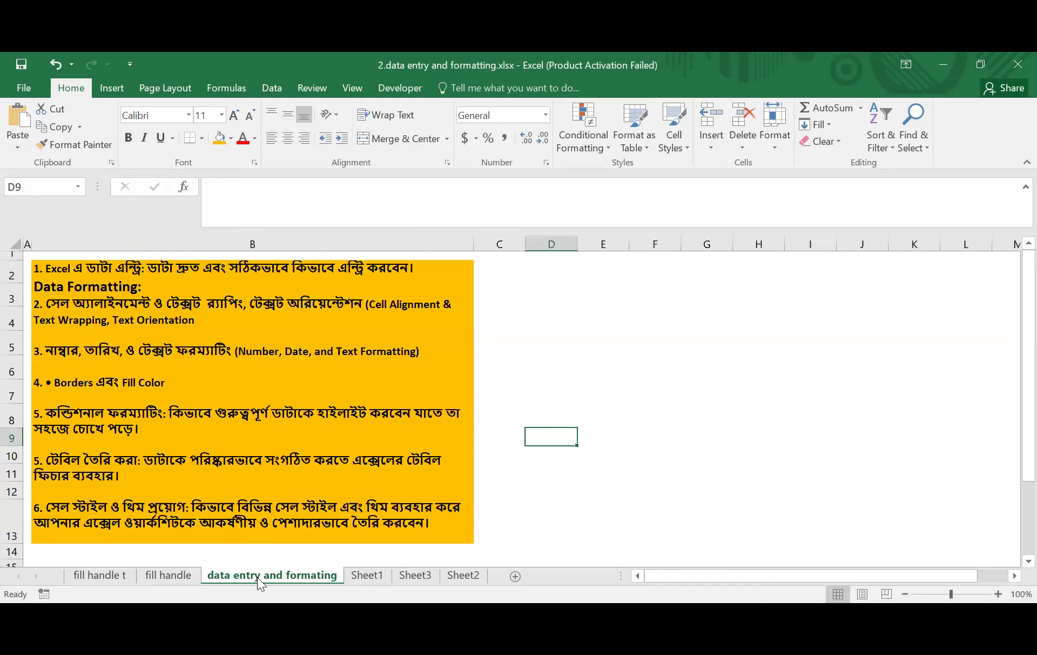
- Switch through the sheet tabs to Sheet2 with the Name/Age/Salary list
{"action": "left_click", "coordinate": [414, 575]}
{"action": "left_click", "coordinate": [369, 577]}
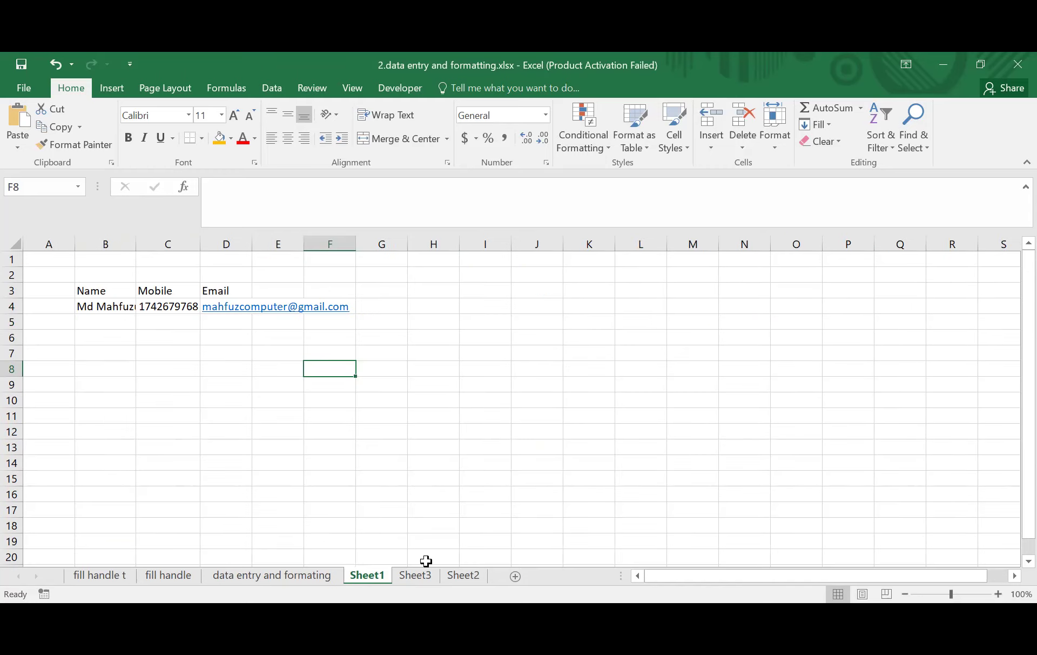
{"action": "left_click", "coordinate": [431, 575]}
{"action": "left_click", "coordinate": [463, 574]}
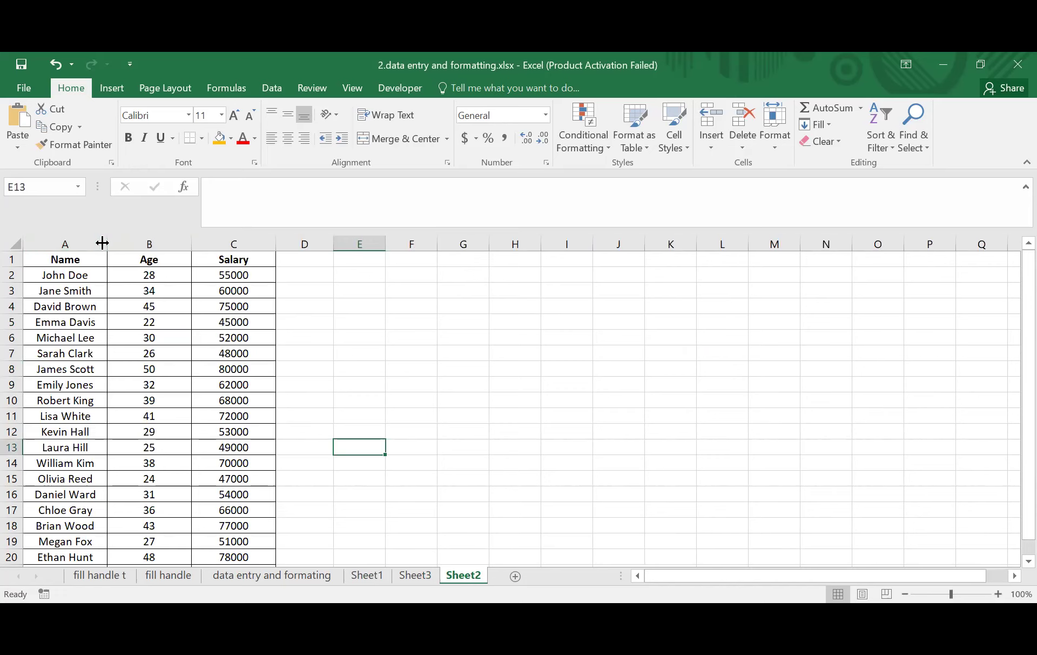
- Narrow the Name, Age and Salary columns A, B and C
{"action": "left_click_drag", "start_coordinate": [102, 243], "coordinate": [71, 243]}
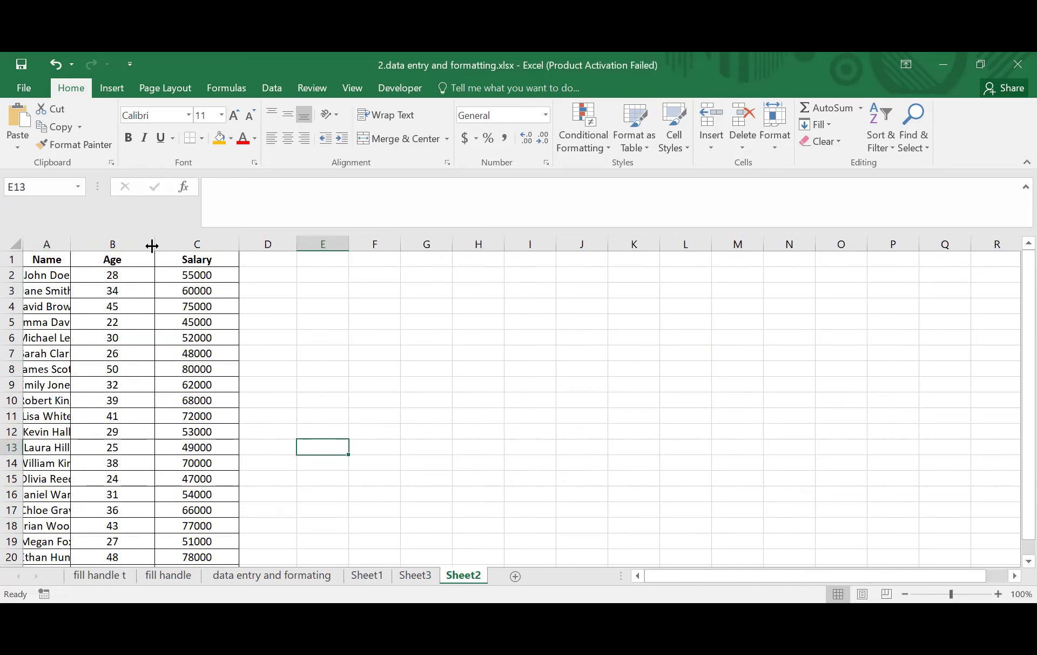
{"action": "left_click_drag", "start_coordinate": [155, 244], "coordinate": [120, 245]}
{"action": "left_click_drag", "start_coordinate": [203, 246], "coordinate": [157, 245]}
{"action": "scroll", "coordinate": [179, 314], "scroll_direction": "down", "scroll_amount": 6}
{"action": "scroll", "coordinate": [151, 345], "scroll_direction": "up", "scroll_amount": 6}
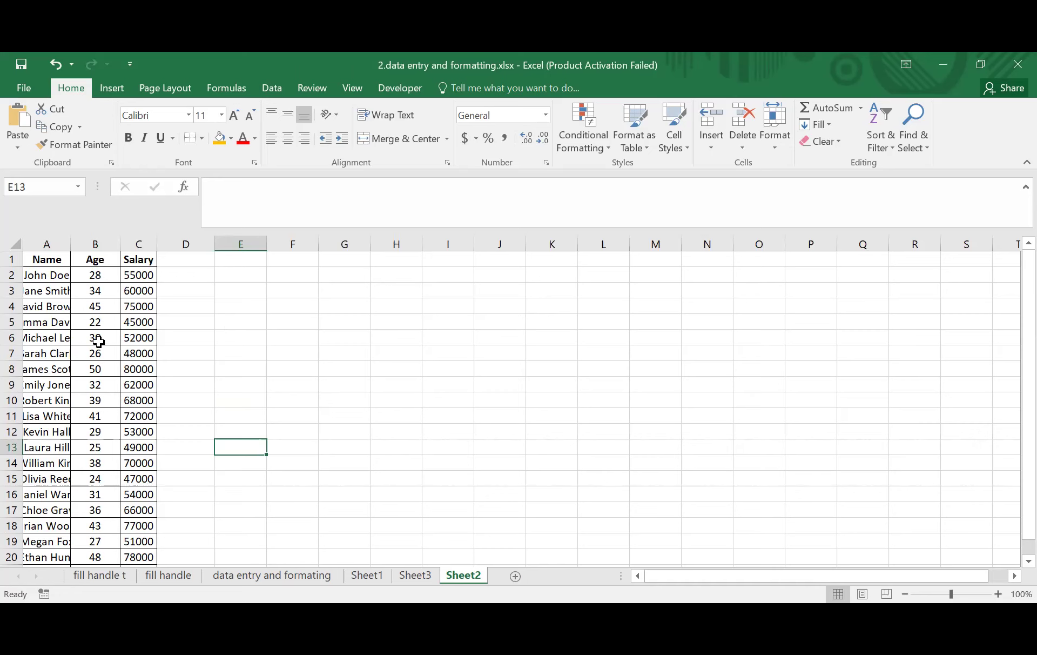
{"action": "left_click_drag", "start_coordinate": [37, 262], "coordinate": [144, 540]}
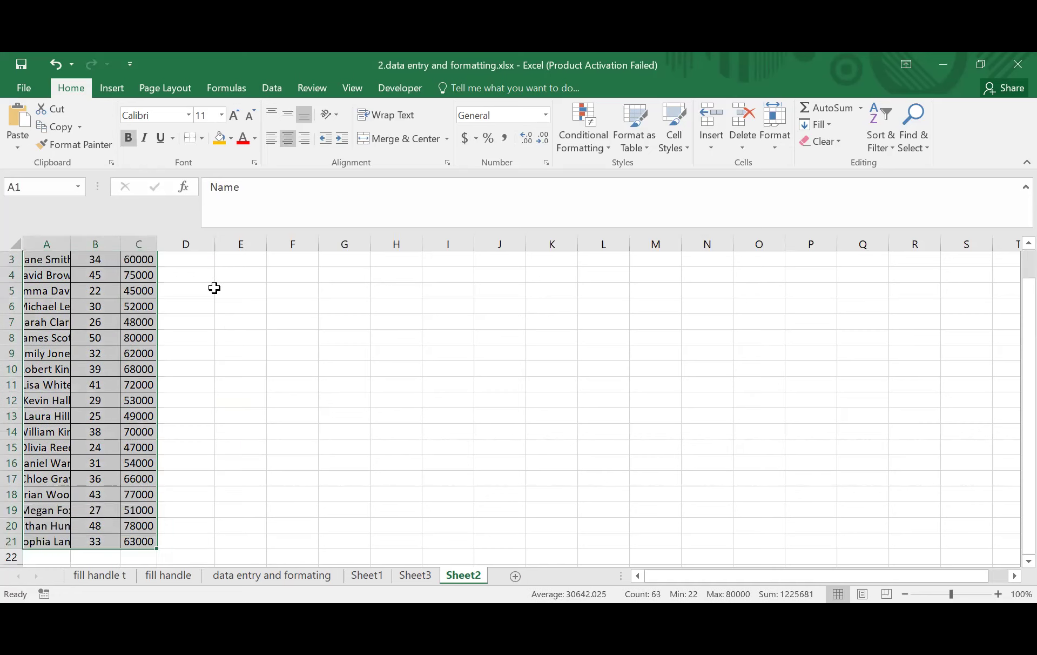
{"action": "left_click", "coordinate": [235, 430]}
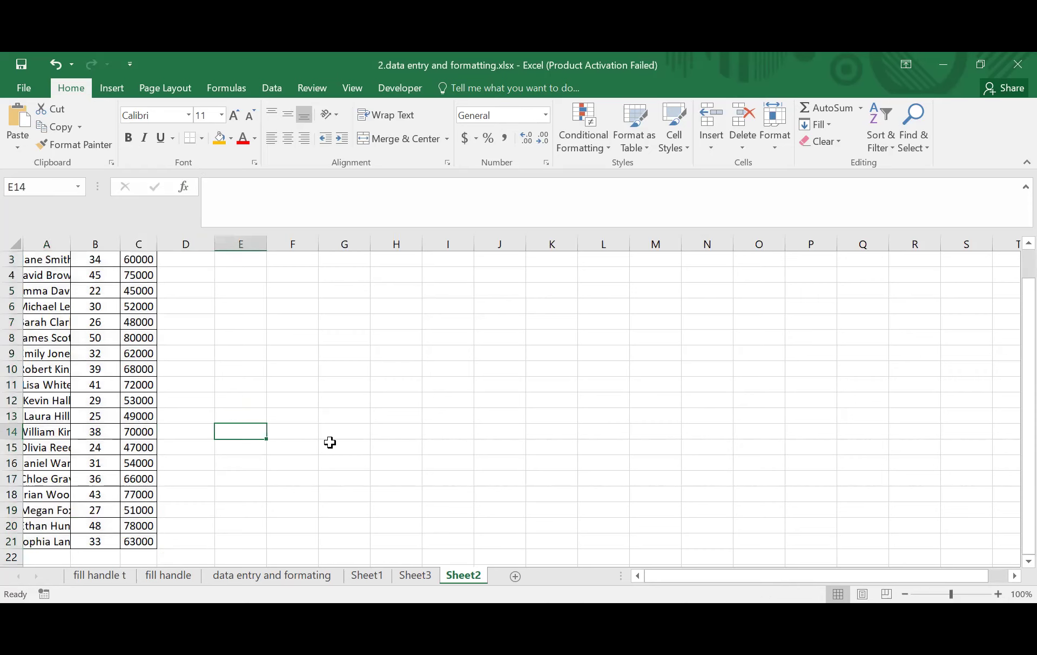
{"action": "scroll", "coordinate": [228, 384], "scroll_direction": "up", "scroll_amount": 1}
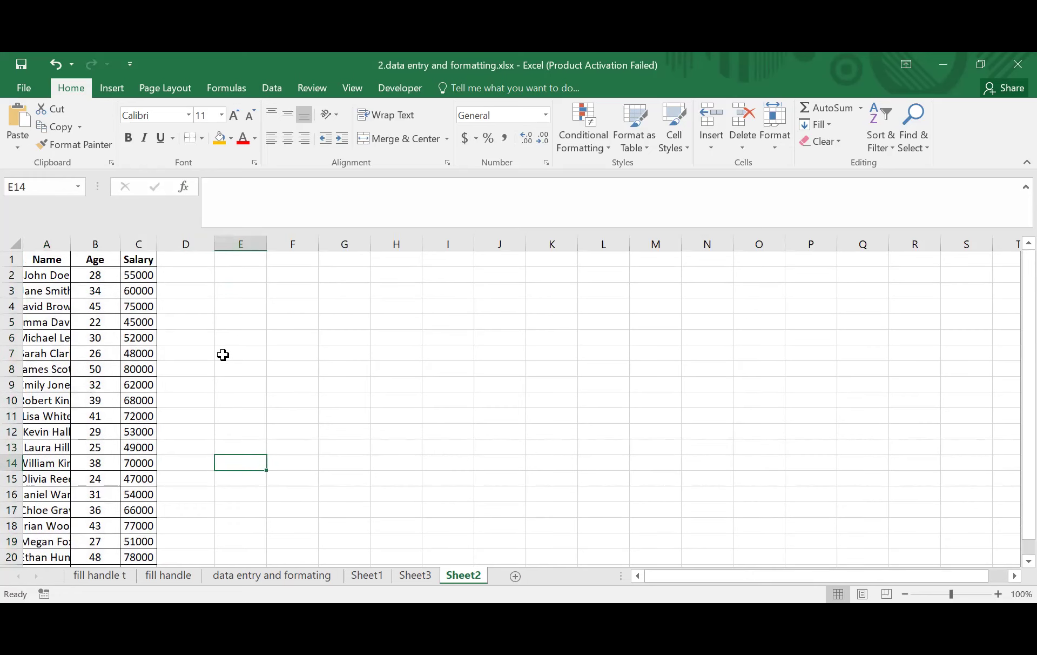
- Select and clear various ranges around the Name/Age/Salary table
{"action": "left_click", "coordinate": [195, 310]}
{"action": "left_click_drag", "start_coordinate": [38, 264], "coordinate": [135, 517]}
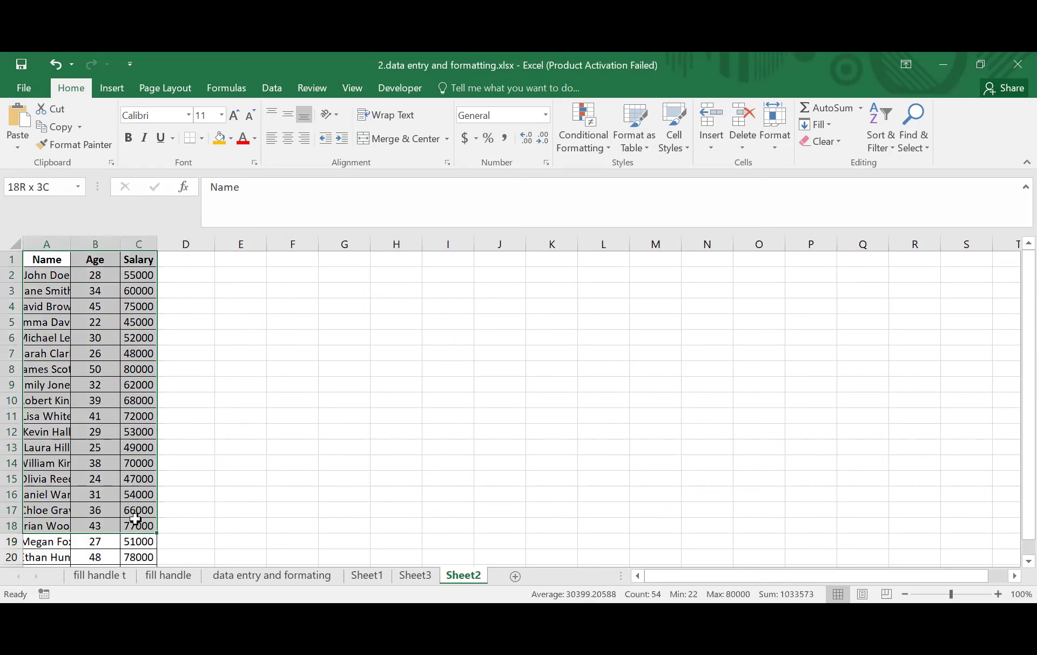
{"action": "left_click", "coordinate": [265, 442]}
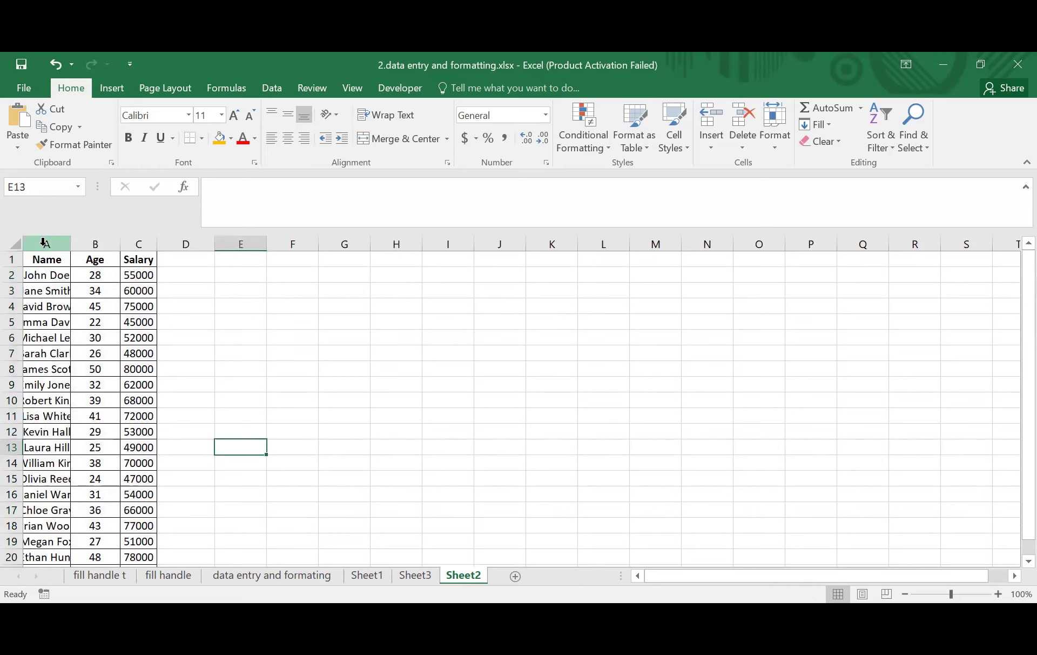
{"action": "left_click_drag", "start_coordinate": [44, 243], "coordinate": [112, 253]}
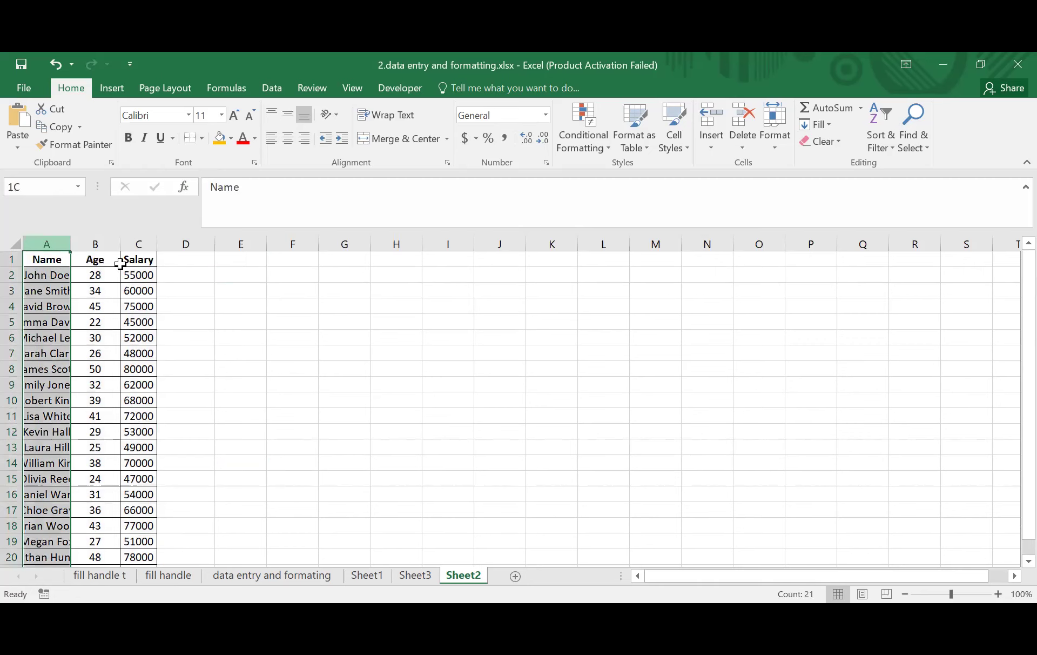
{"action": "left_click", "coordinate": [344, 322]}
{"action": "left_click", "coordinate": [436, 389]}
{"action": "left_click_drag", "start_coordinate": [240, 290], "coordinate": [607, 440]}
{"action": "left_click_drag", "start_coordinate": [656, 385], "coordinate": [701, 398]}
{"action": "left_click", "coordinate": [396, 337]}
{"action": "left_click_drag", "start_coordinate": [42, 264], "coordinate": [131, 540]}
{"action": "left_click", "coordinate": [292, 400]}
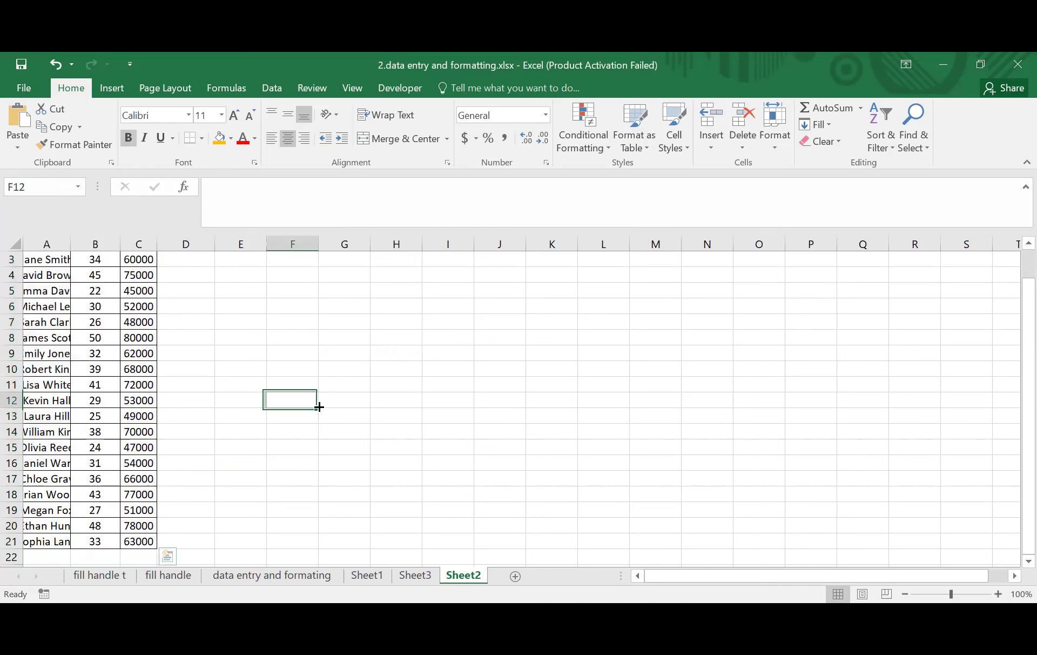
- Enter ff in cells G8, I8 and H8, then select the three cells
{"action": "left_click", "coordinate": [335, 339]}
{"action": "type", "text": "ff"}
{"action": "left_click", "coordinate": [418, 351]}
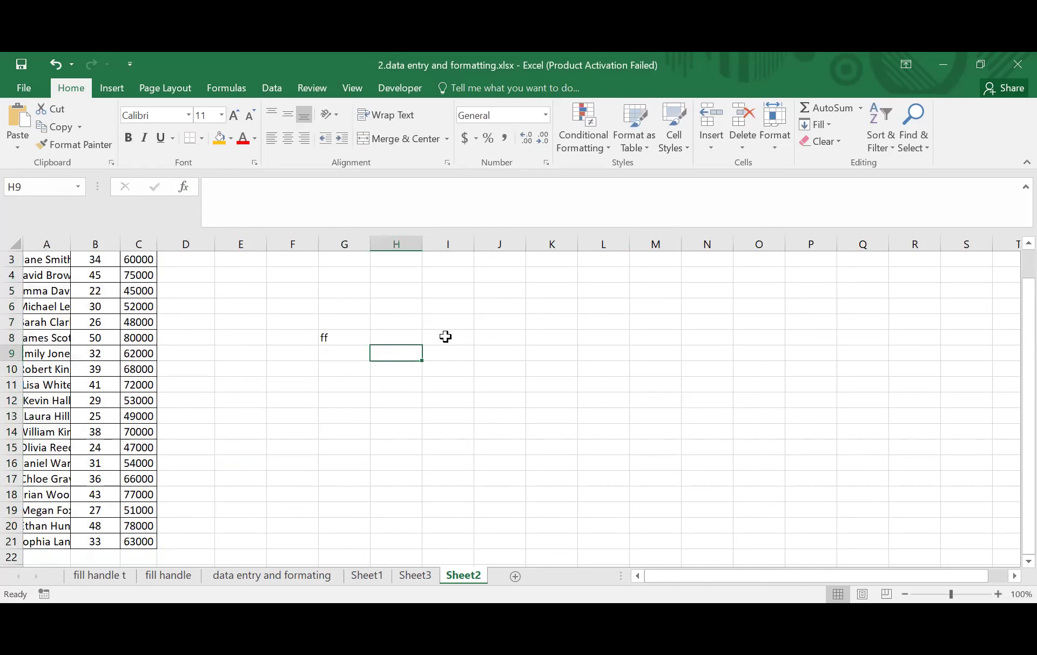
{"action": "left_click", "coordinate": [448, 339]}
{"action": "type", "text": "ff"}
{"action": "left_click", "coordinate": [528, 345]}
{"action": "left_click", "coordinate": [397, 336]}
{"action": "type", "text": "ff"}
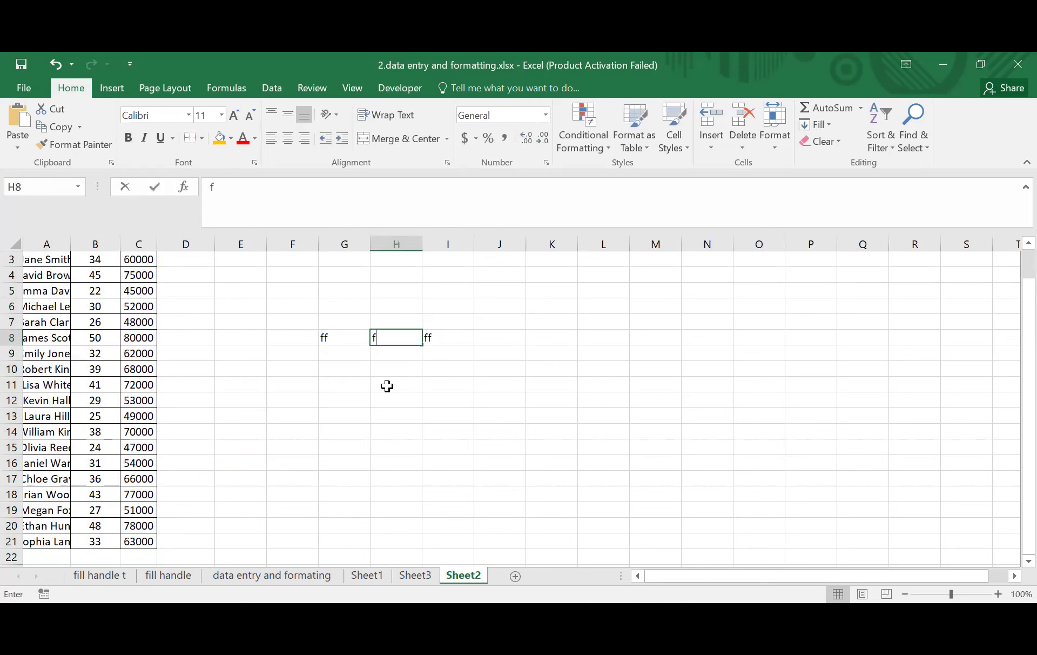
{"action": "left_click", "coordinate": [351, 340]}
{"action": "left_click", "coordinate": [459, 347]}
{"action": "left_click_drag", "start_coordinate": [345, 334], "coordinate": [471, 338]}
{"action": "scroll", "coordinate": [125, 304], "scroll_direction": "up", "scroll_amount": 1}
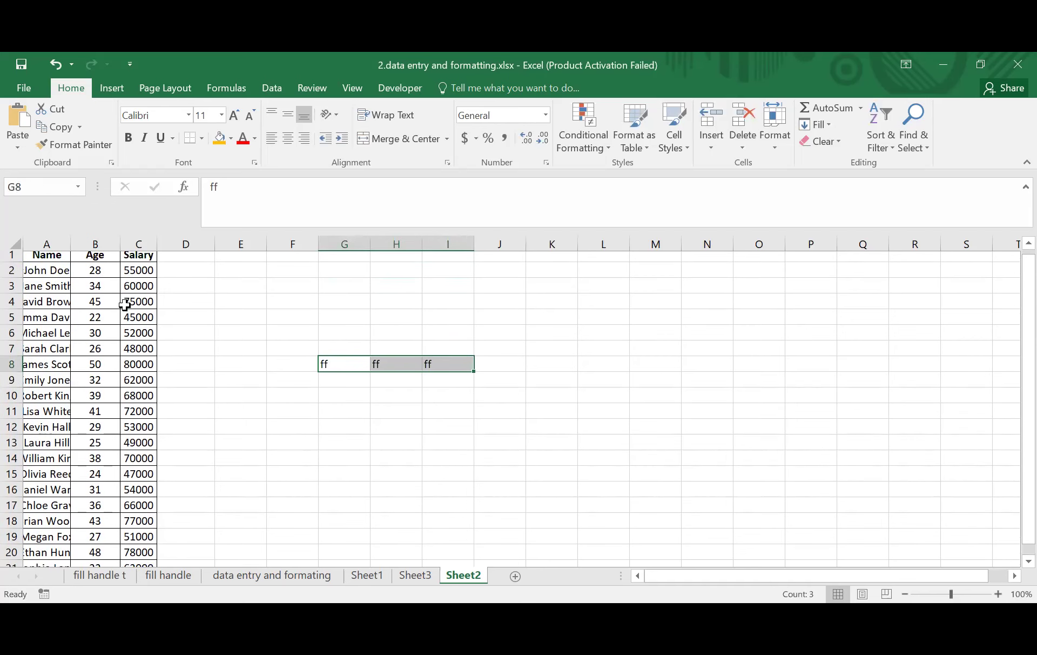
{"action": "left_click", "coordinate": [294, 335]}
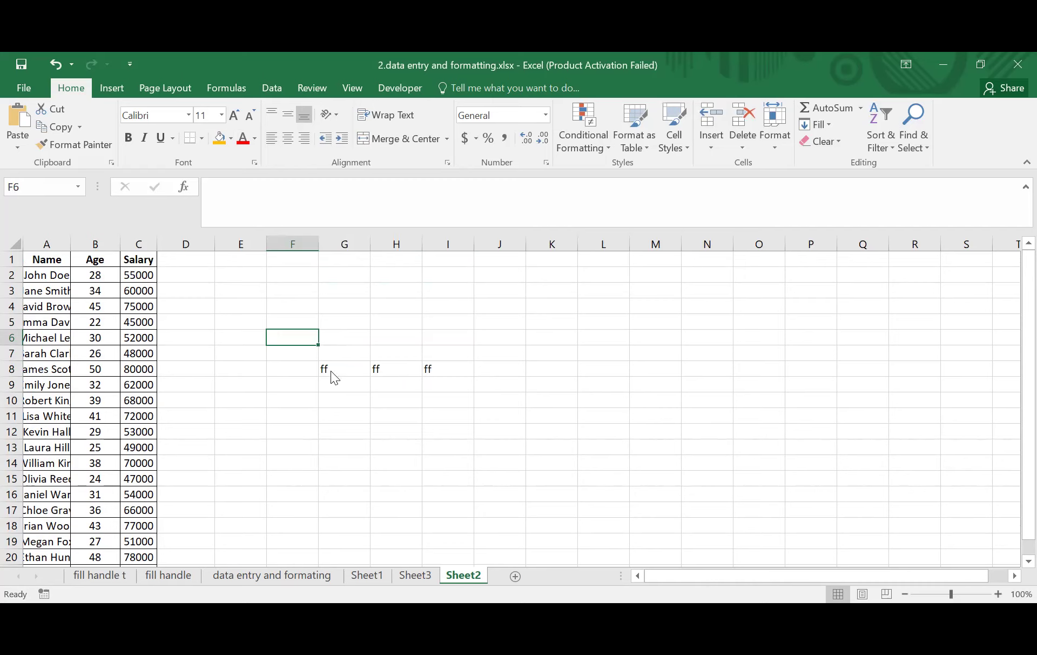
- Select the ff columns G to I down to row 16
{"action": "key", "text": "alt+Tab"}
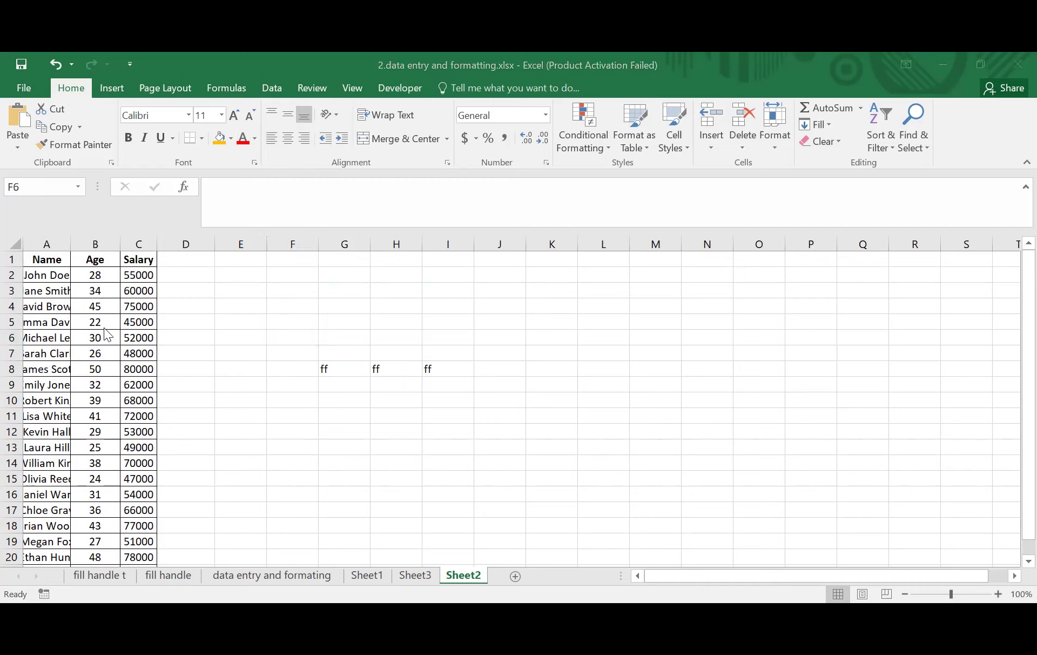
{"action": "left_click_drag", "start_coordinate": [46, 261], "coordinate": [139, 448]}
{"action": "left_click", "coordinate": [344, 431]}
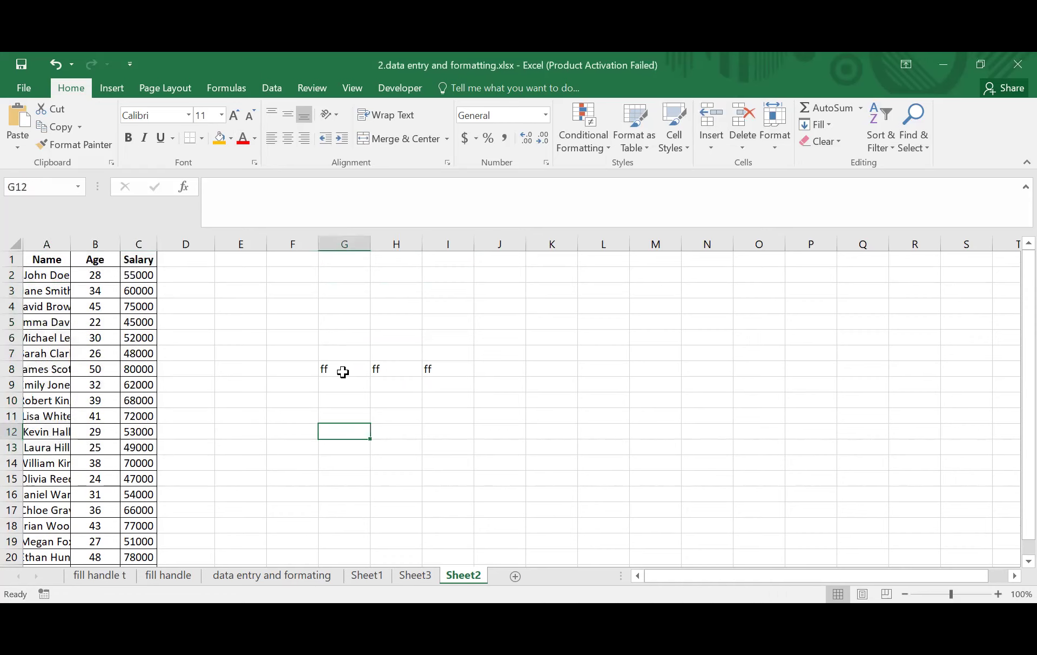
{"action": "left_click_drag", "start_coordinate": [322, 367], "coordinate": [463, 500]}
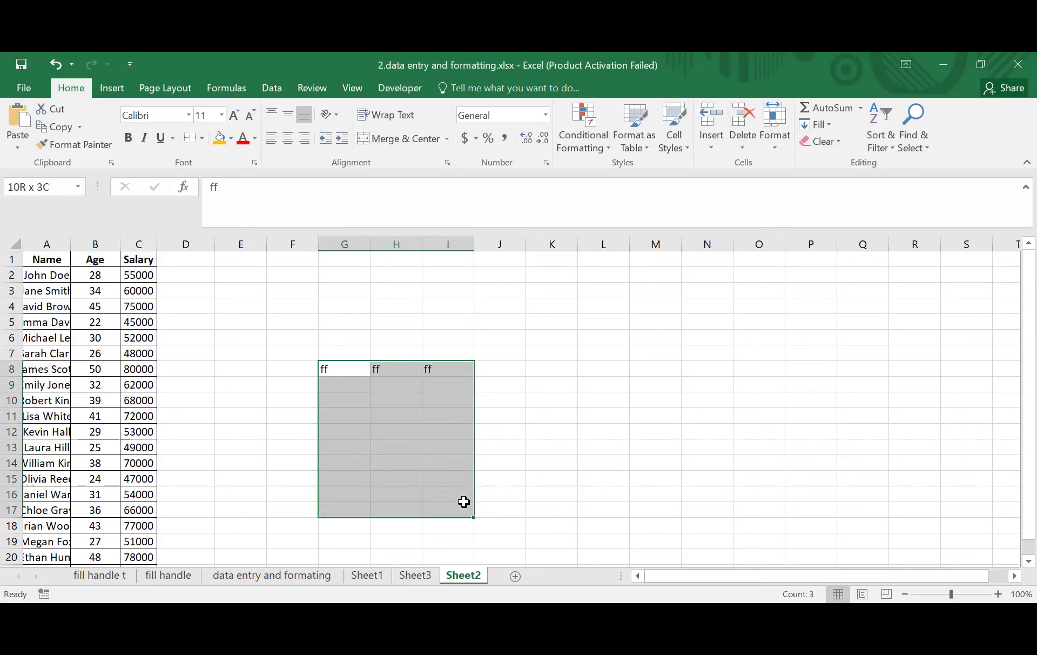
{"action": "left_click", "coordinate": [581, 398]}
{"action": "left_click_drag", "start_coordinate": [326, 368], "coordinate": [453, 500]}
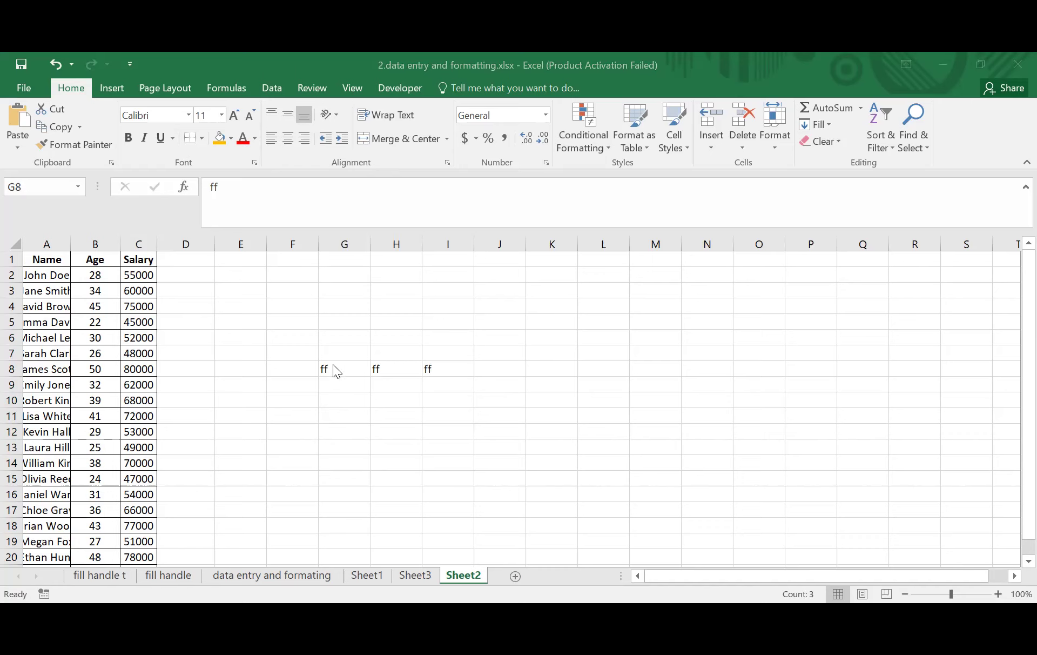
{"action": "left_click_drag", "start_coordinate": [332, 369], "coordinate": [448, 495]}
{"action": "left_click", "coordinate": [544, 396]}
{"action": "left_click_drag", "start_coordinate": [327, 371], "coordinate": [426, 384]}
{"action": "left_click", "coordinate": [391, 419]}
{"action": "left_click", "coordinate": [329, 374]}
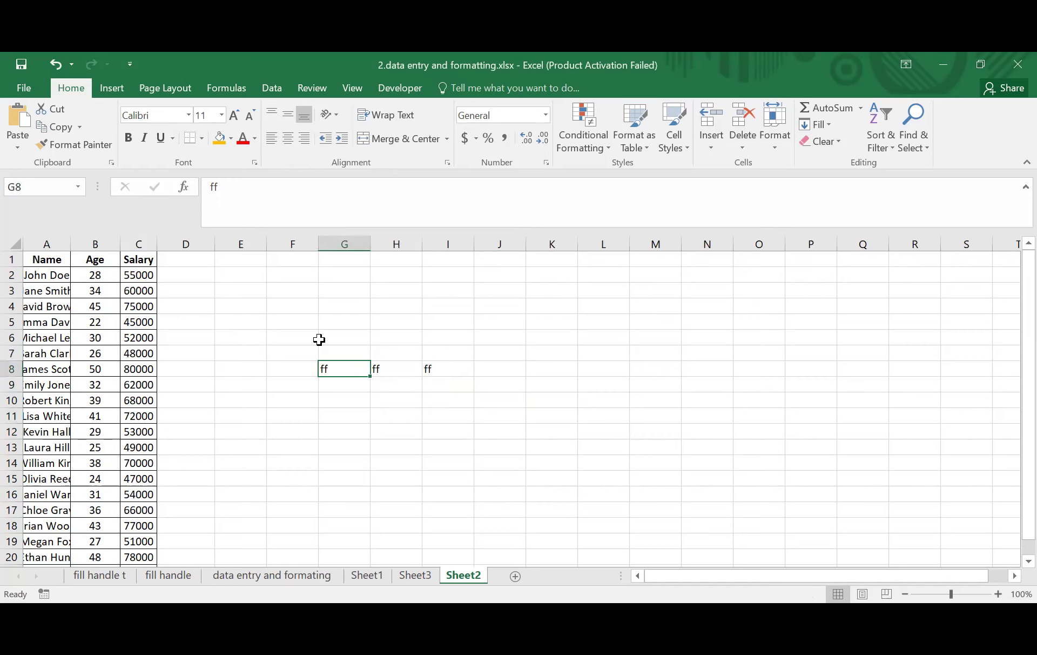
{"action": "left_click_drag", "start_coordinate": [335, 368], "coordinate": [623, 495]}
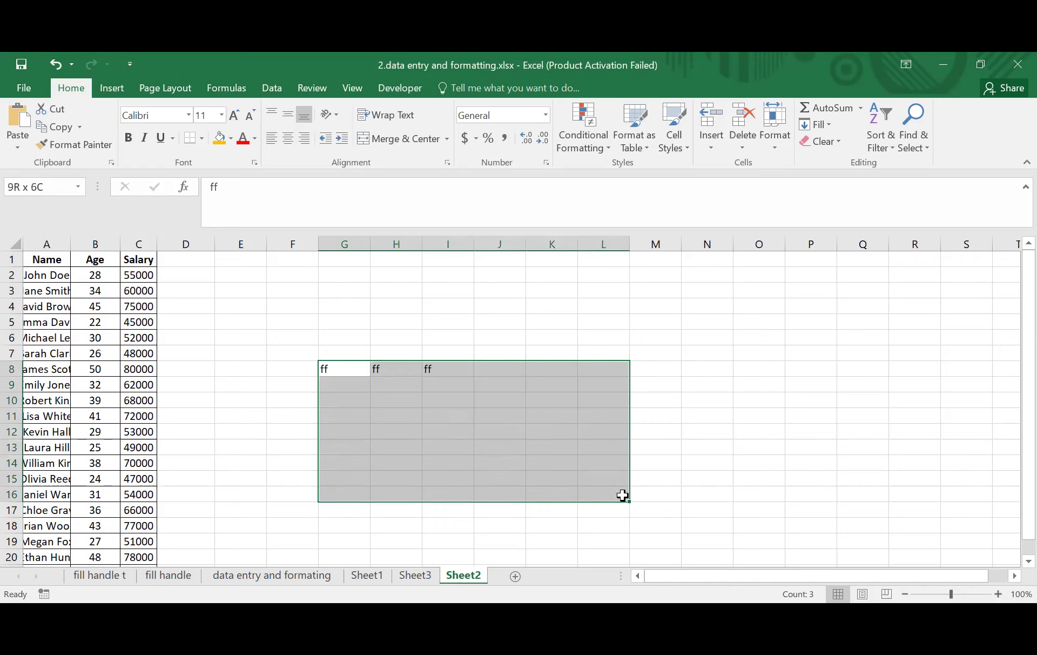
{"action": "left_click", "coordinate": [351, 318]}
{"action": "left_click", "coordinate": [496, 334]}
{"action": "left_click", "coordinate": [635, 367]}
{"action": "left_click", "coordinate": [390, 306]}
{"action": "left_click", "coordinate": [415, 349]}
{"action": "left_click", "coordinate": [505, 339]}
{"action": "left_click", "coordinate": [441, 289]}
{"action": "left_click", "coordinate": [359, 307]}
{"action": "left_click", "coordinate": [493, 332]}
{"action": "left_click", "coordinate": [469, 385]}
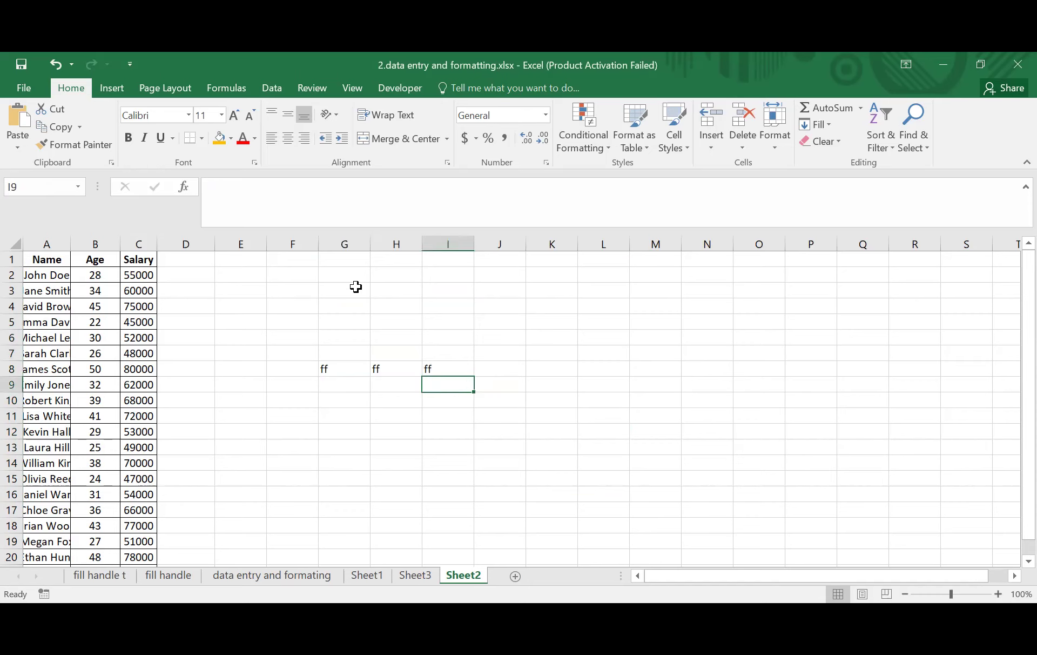
{"action": "scroll", "coordinate": [354, 287], "scroll_direction": "down", "scroll_amount": 1}
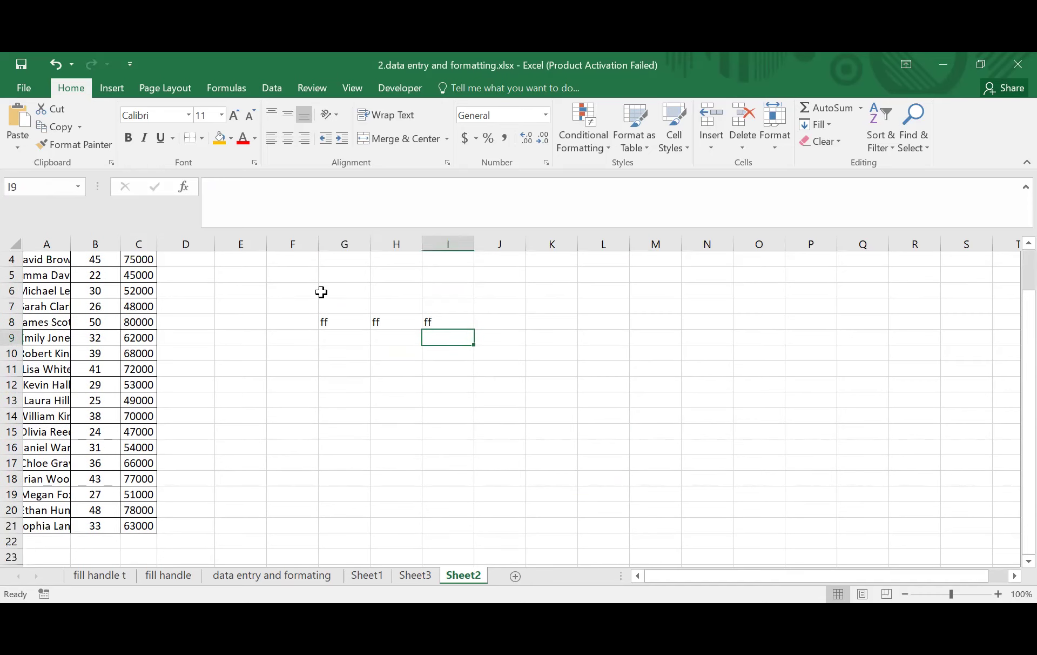
{"action": "scroll", "coordinate": [321, 292], "scroll_direction": "up", "scroll_amount": 1}
{"action": "left_click_drag", "start_coordinate": [324, 277], "coordinate": [473, 384]}
{"action": "left_click", "coordinate": [432, 428]}
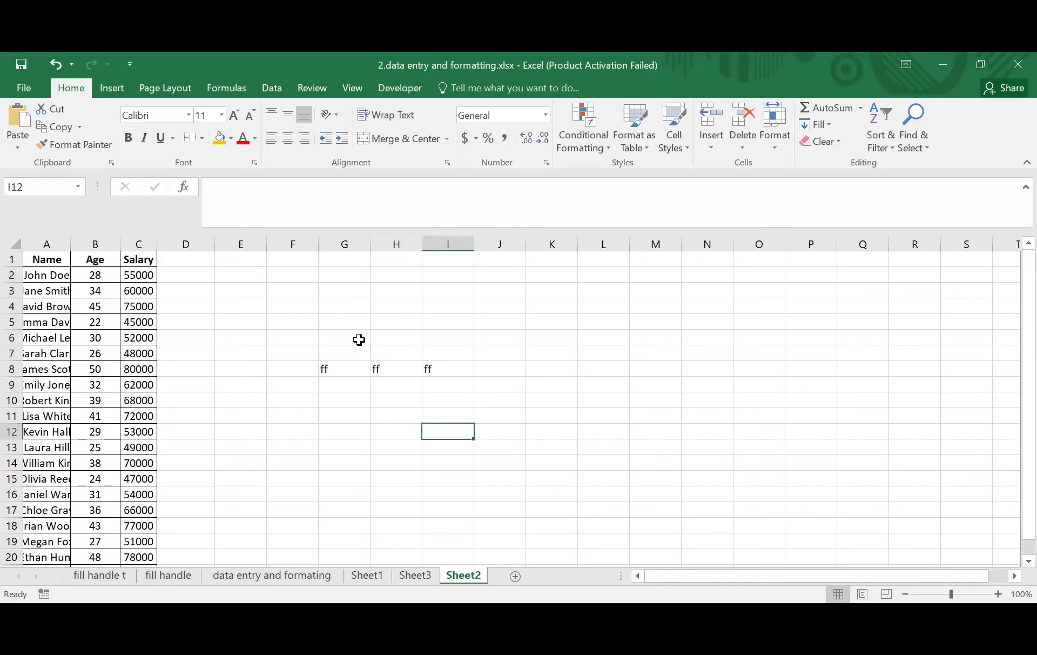
{"action": "left_click", "coordinate": [328, 291]}
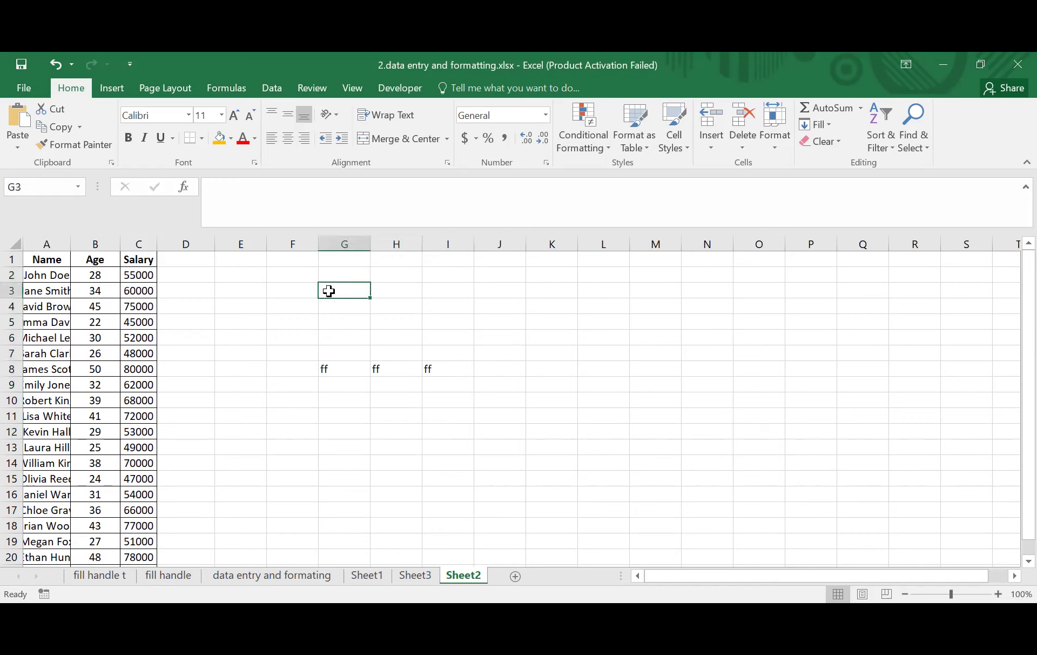
- Type the headings Name, Father, mother and Mobile across G3:J3, then select G3:J17
{"action": "type", "text": "Name"}
{"action": "key", "text": "Tab"}
{"action": "type", "text": "Father"}
{"action": "key", "text": "Tab"}
{"action": "type", "text": "mother"}
{"action": "key", "text": "Tab"}
{"action": "type", "text": "Mobile"}
{"action": "key", "text": "Tab"}
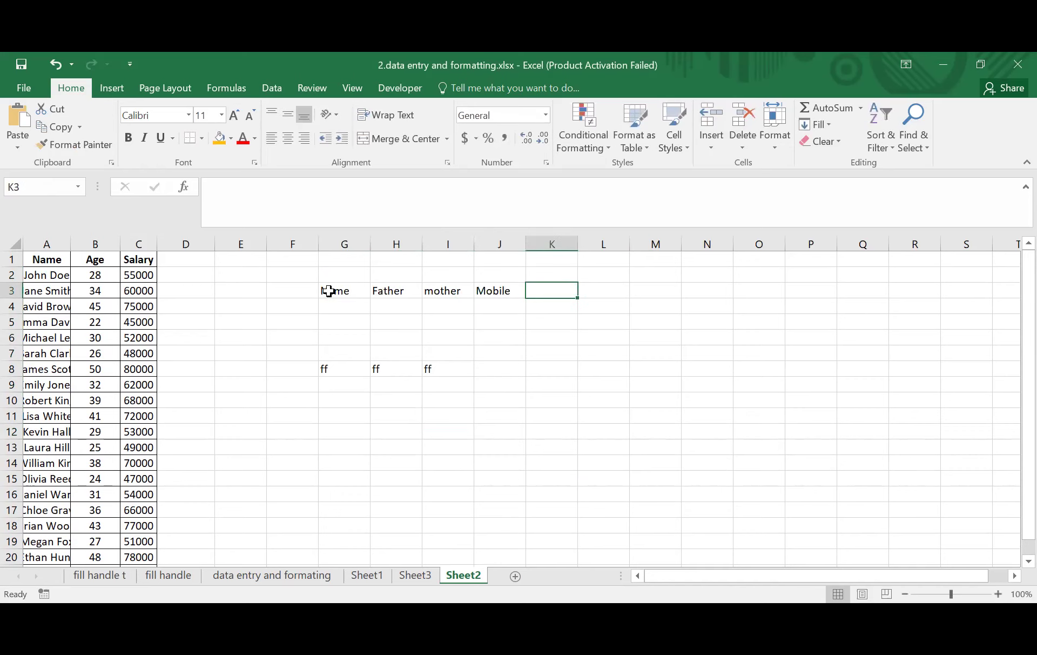
{"action": "left_click_drag", "start_coordinate": [327, 292], "coordinate": [520, 501]}
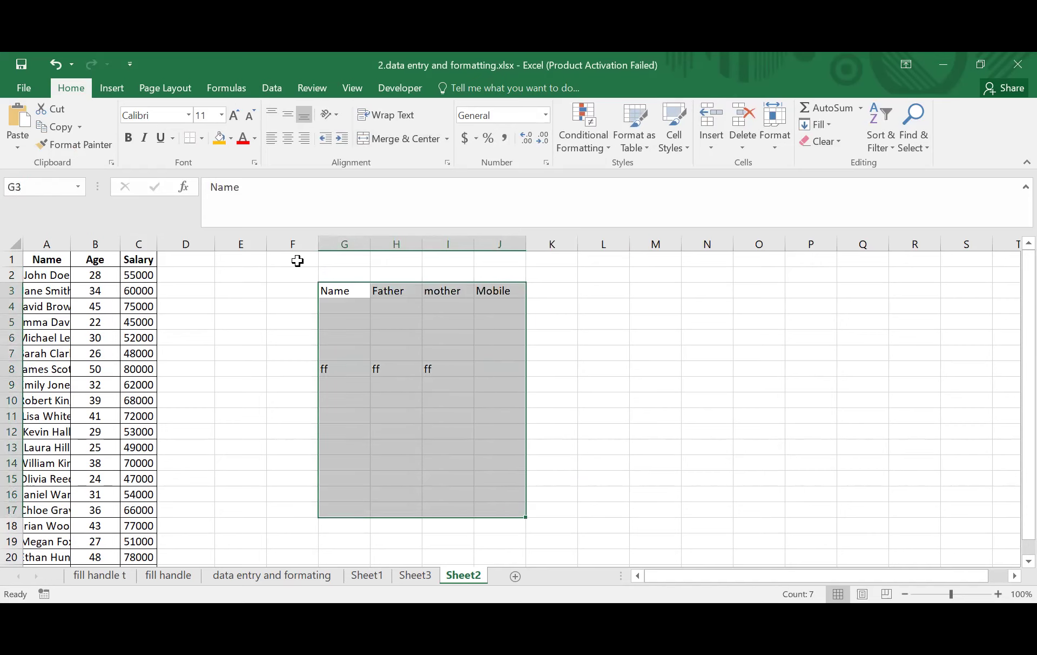
- Apply All Borders to the selected G3:J17 range
{"action": "left_click", "coordinate": [202, 139]}
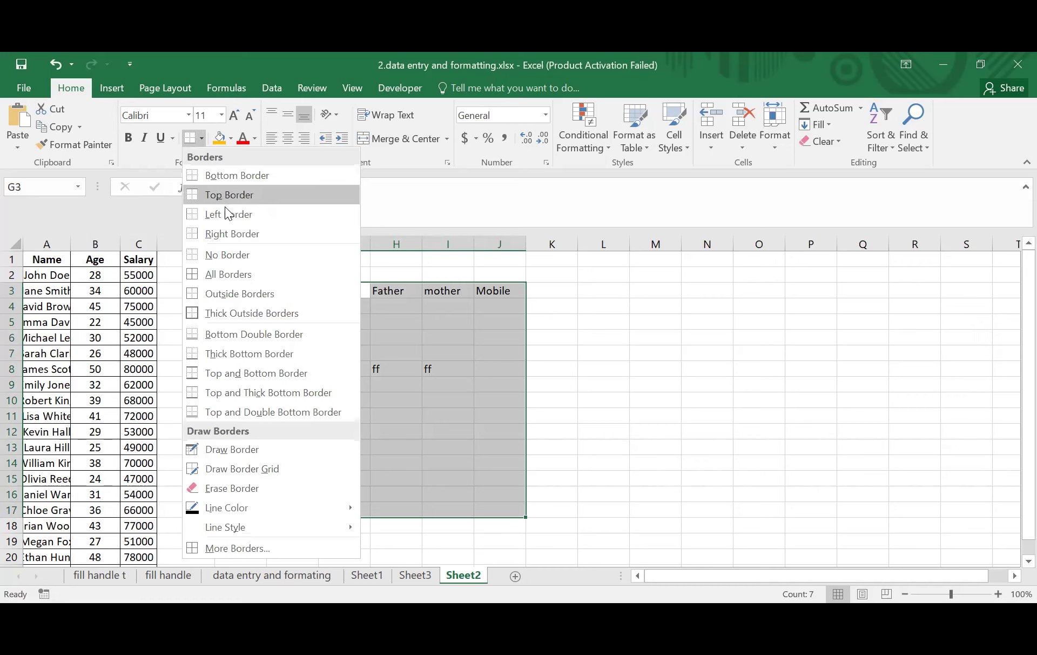
{"action": "left_click", "coordinate": [223, 271]}
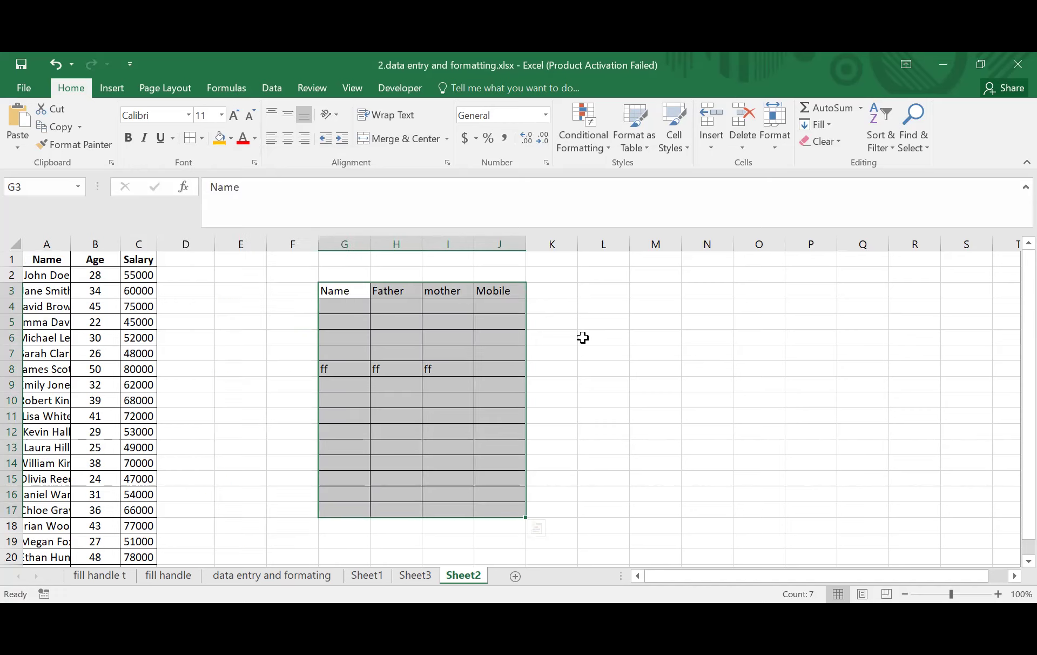
{"action": "left_click", "coordinate": [584, 337]}
{"action": "left_click_drag", "start_coordinate": [335, 291], "coordinate": [498, 510]}
{"action": "left_click", "coordinate": [616, 401]}
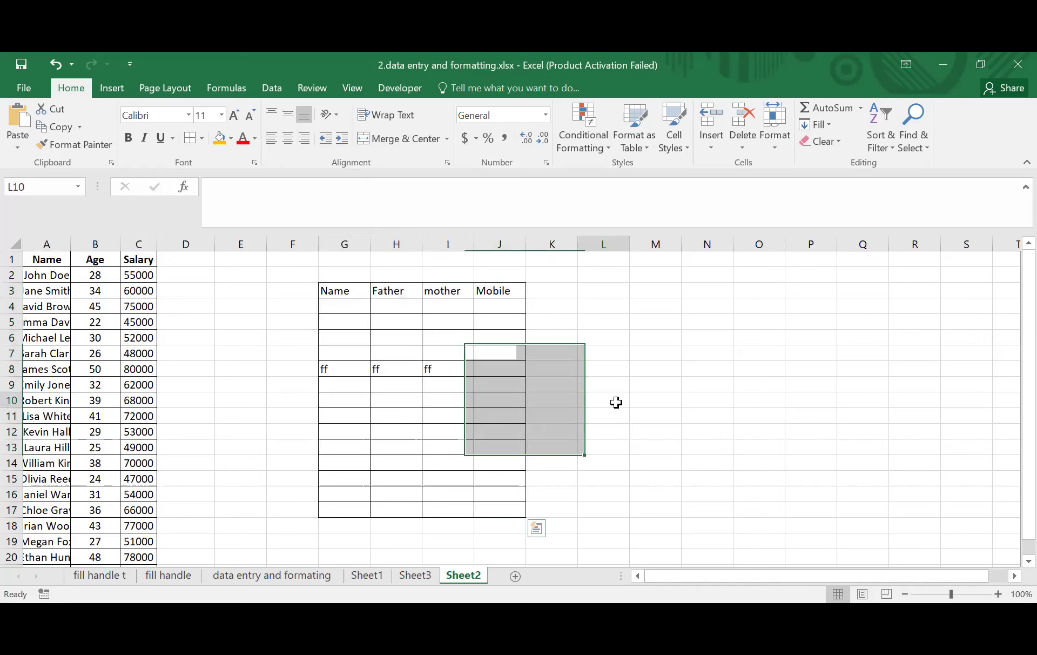
- Select the Name-to-Mobile heading row G3:J3 several times
{"action": "left_click_drag", "start_coordinate": [332, 292], "coordinate": [492, 292]}
{"action": "left_click", "coordinate": [587, 336]}
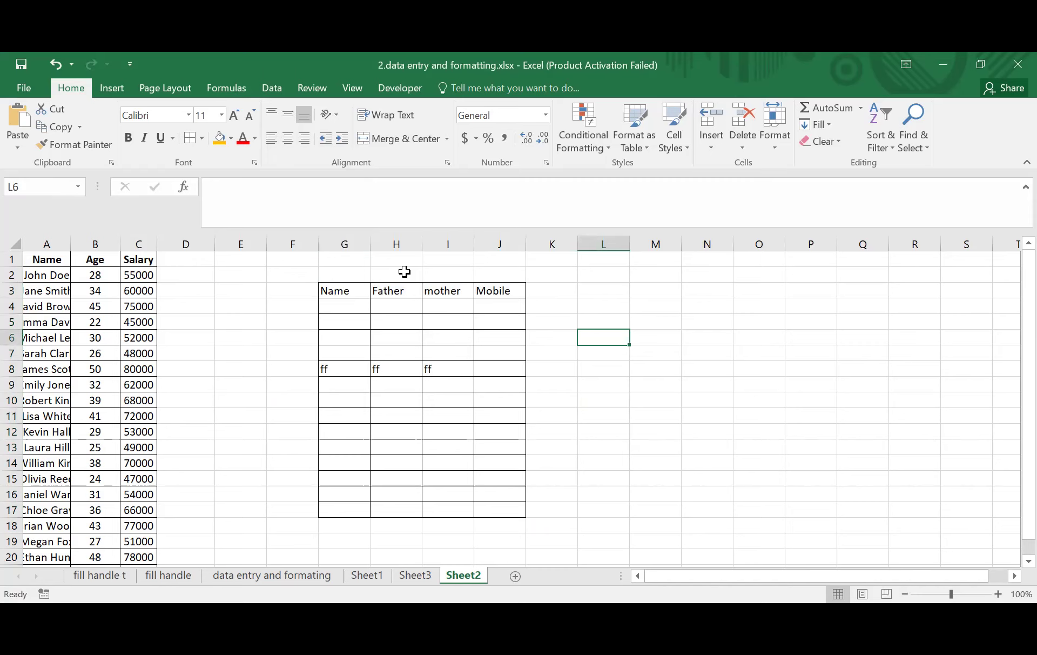
{"action": "left_click_drag", "start_coordinate": [335, 290], "coordinate": [493, 286]}
{"action": "left_click", "coordinate": [597, 351]}
{"action": "left_click_drag", "start_coordinate": [338, 290], "coordinate": [498, 296]}
{"action": "left_click", "coordinate": [611, 351]}
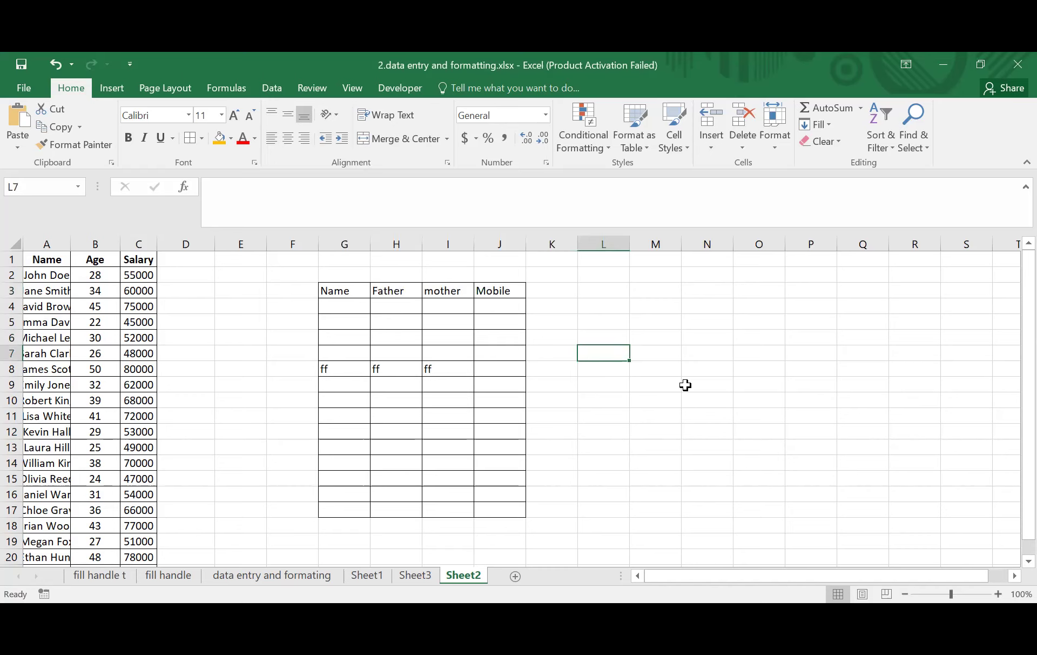
- Select columns G through J and widen them together to 18.00 each
{"action": "left_click", "coordinate": [343, 242]}
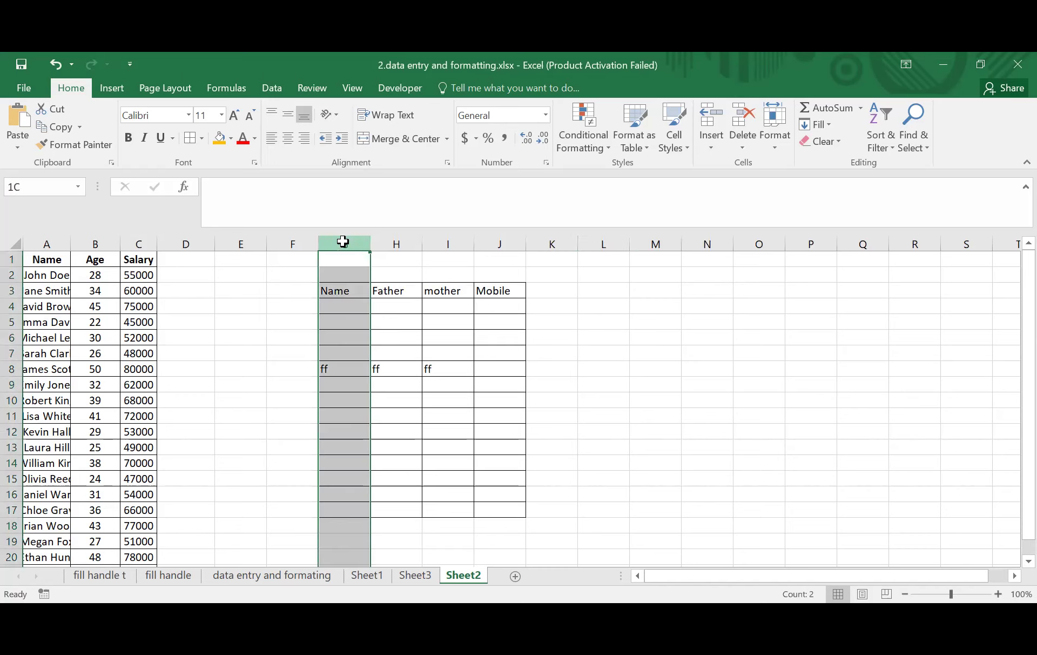
{"action": "left_click", "coordinate": [622, 336]}
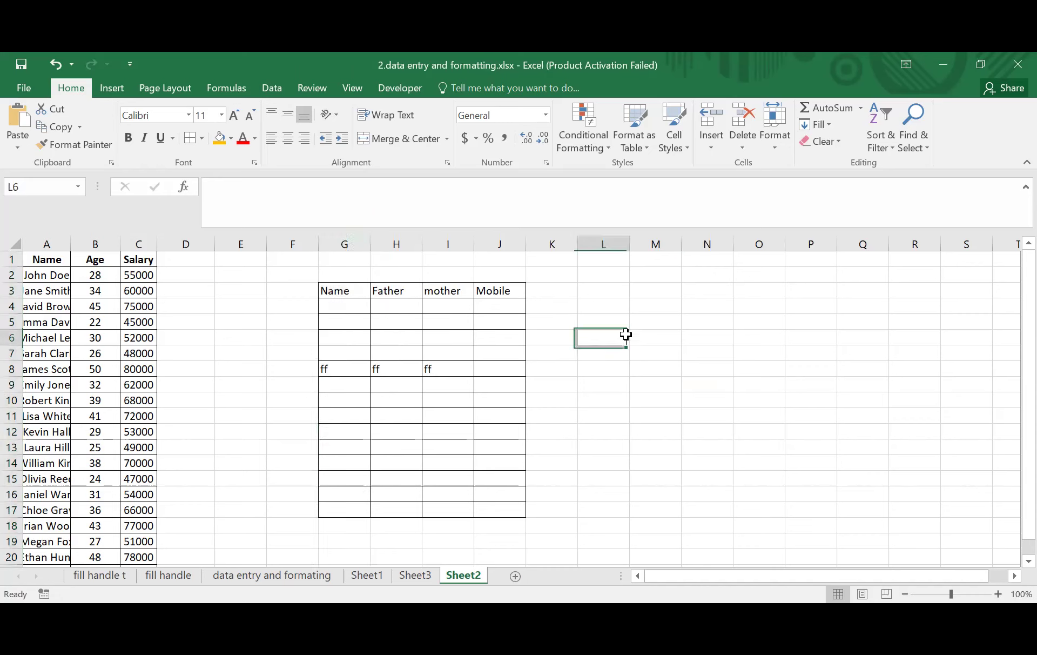
{"action": "left_click", "coordinate": [348, 241]}
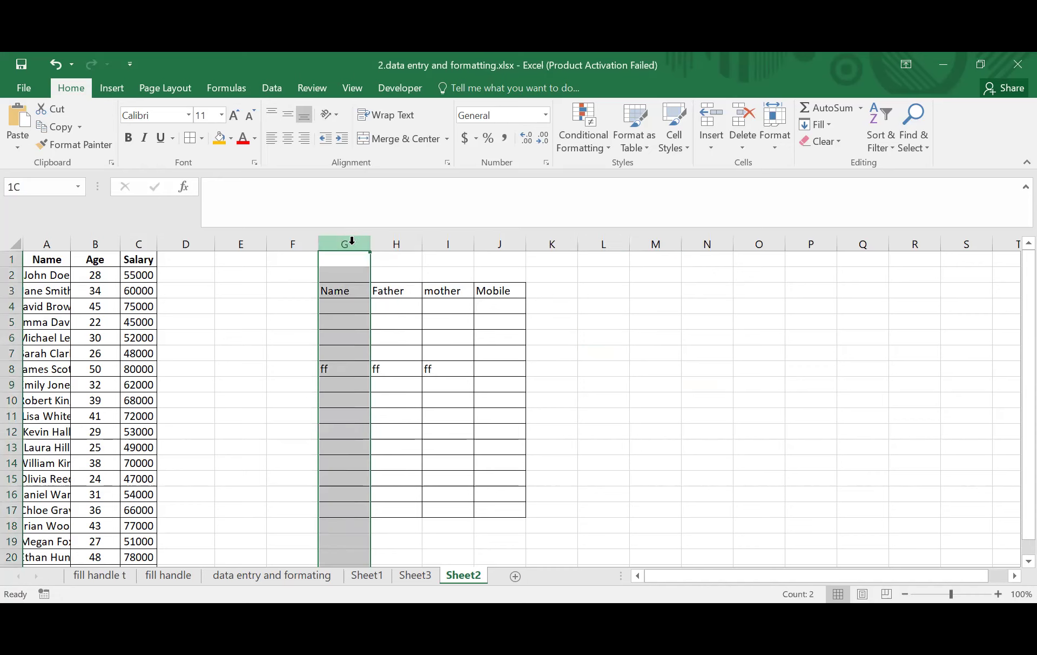
{"action": "left_click", "coordinate": [658, 330]}
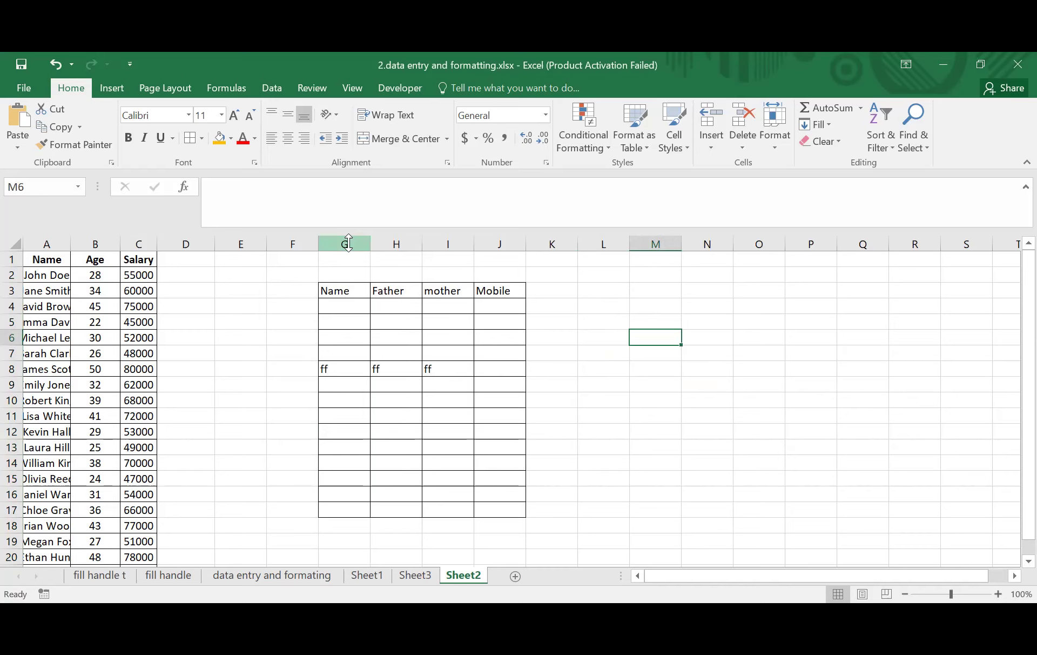
{"action": "left_click", "coordinate": [349, 244]}
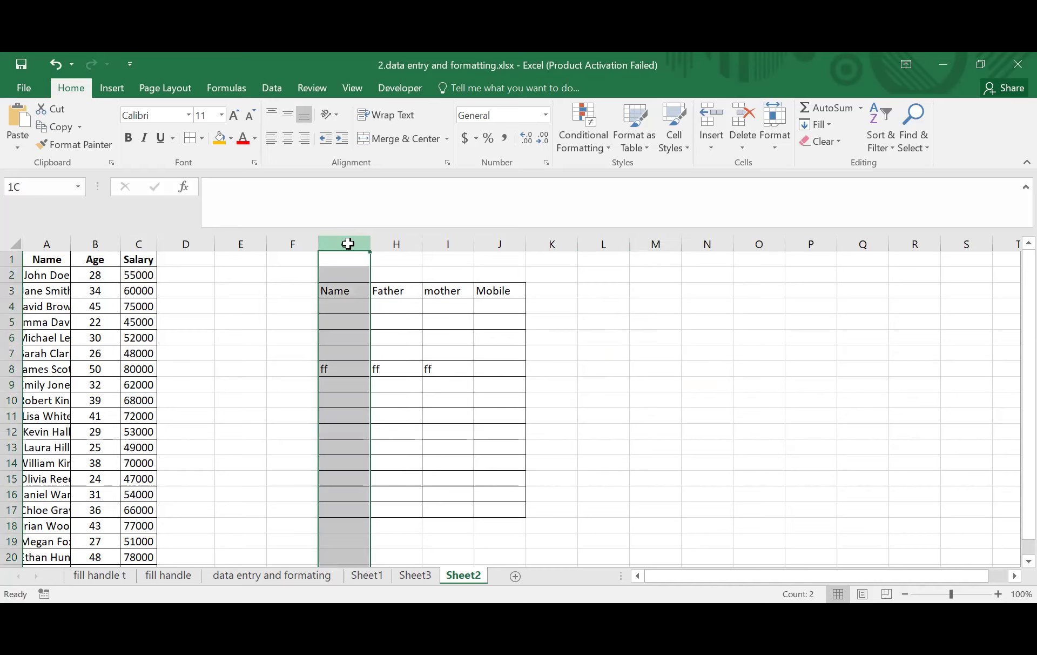
{"action": "left_click_drag", "start_coordinate": [348, 243], "coordinate": [520, 245]}
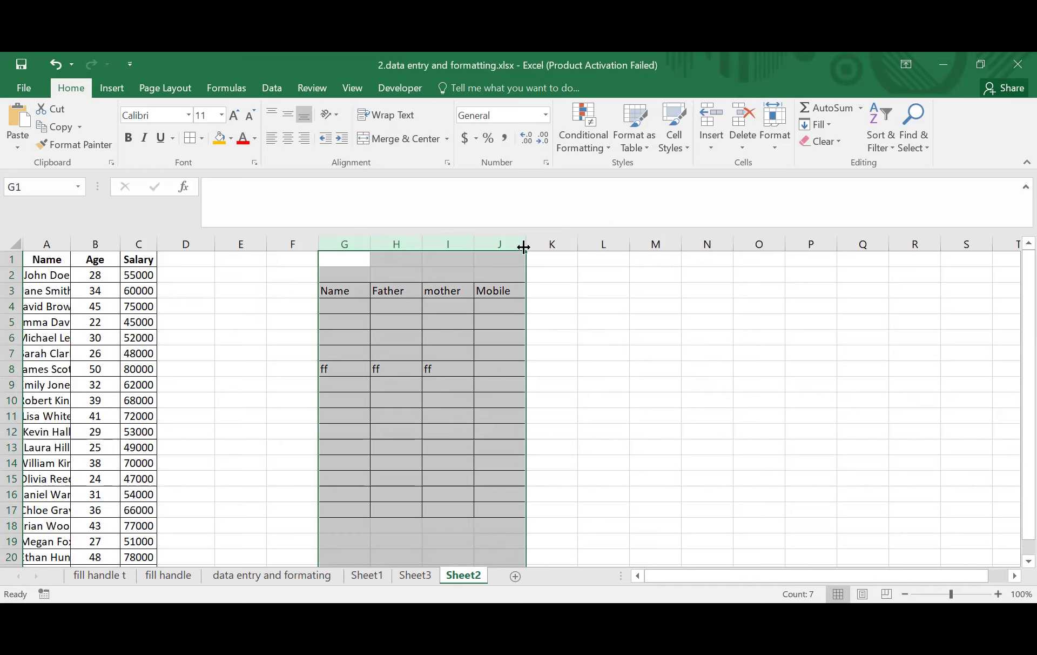
{"action": "left_click_drag", "start_coordinate": [524, 247], "coordinate": [556, 247]}
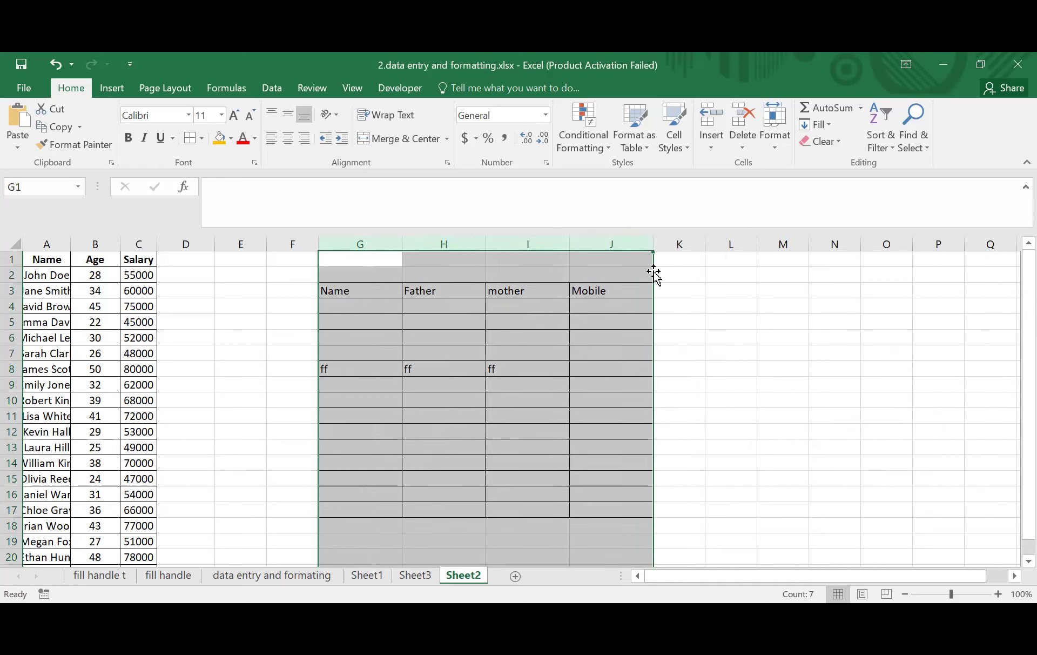
{"action": "left_click_drag", "start_coordinate": [654, 243], "coordinate": [680, 243]}
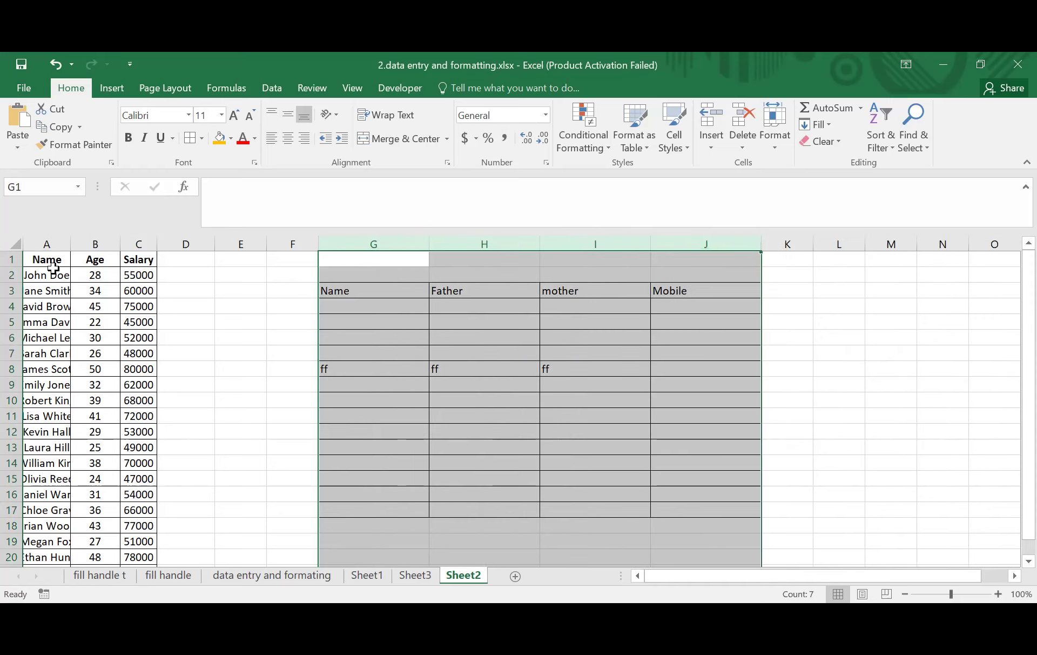
{"action": "left_click", "coordinate": [373, 335]}
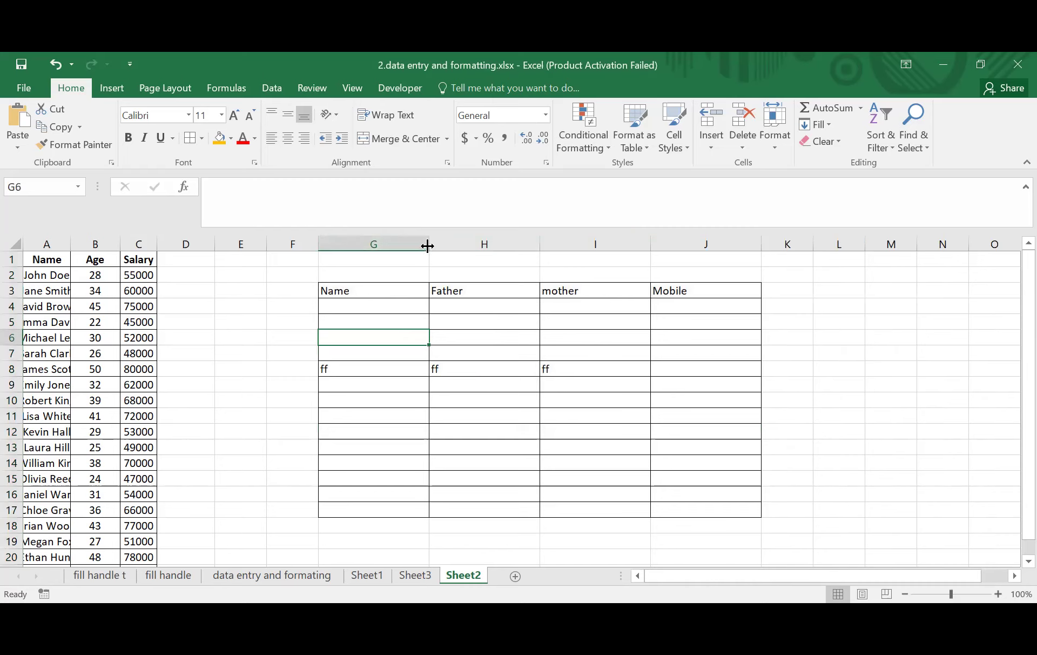
- Narrow columns G, H (to 13.00) and I, then select the header cells G3:J3
{"action": "left_click_drag", "start_coordinate": [428, 246], "coordinate": [398, 244]}
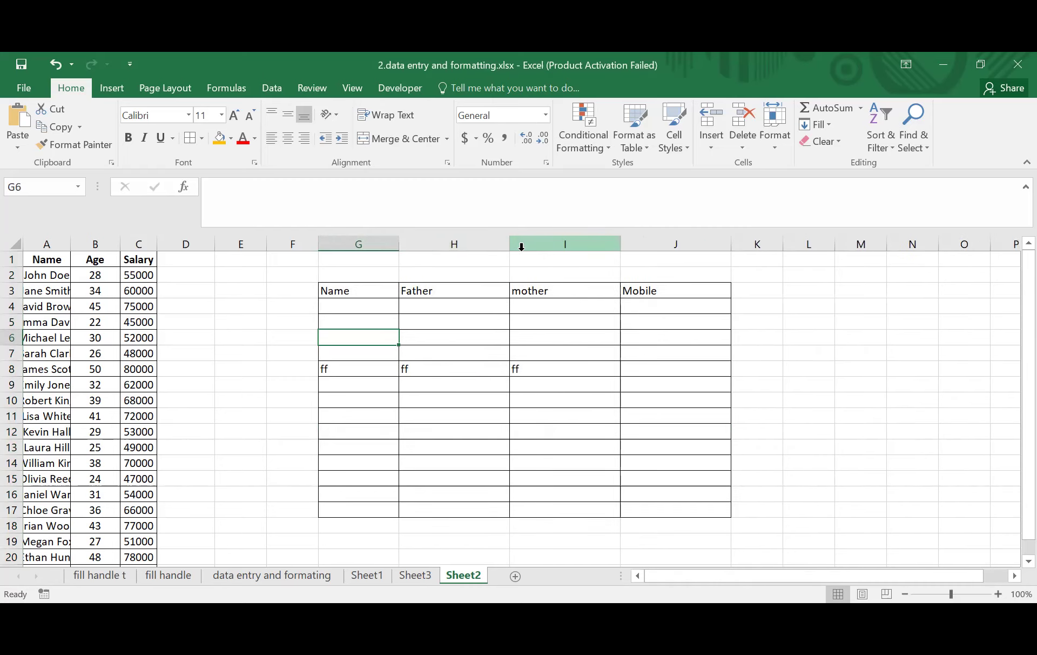
{"action": "left_click_drag", "start_coordinate": [478, 244], "coordinate": [479, 245]}
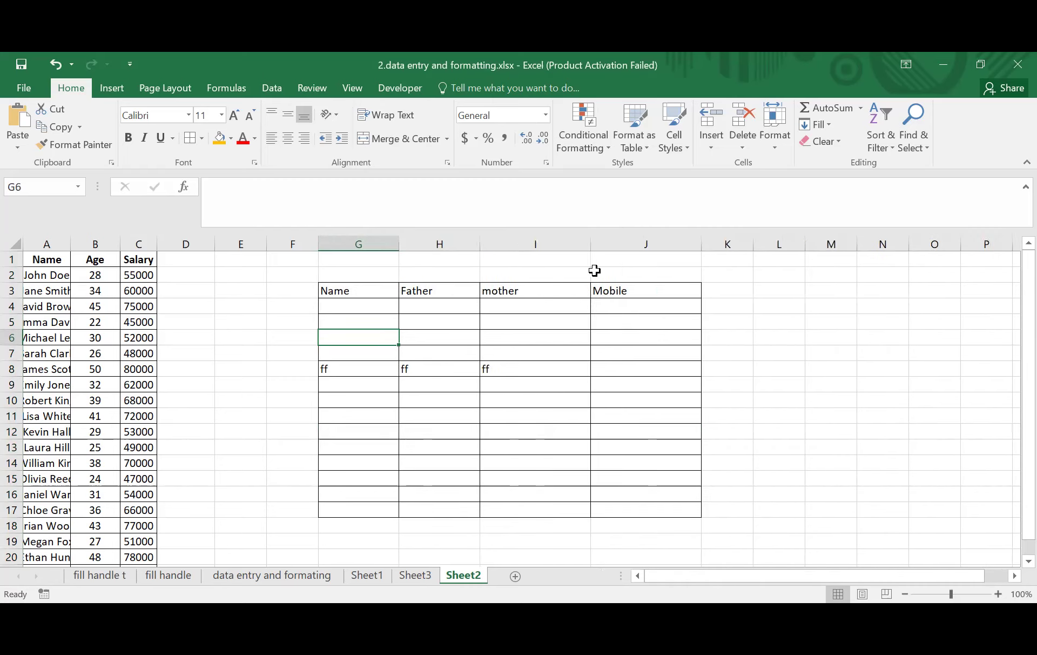
{"action": "left_click_drag", "start_coordinate": [586, 245], "coordinate": [576, 245]}
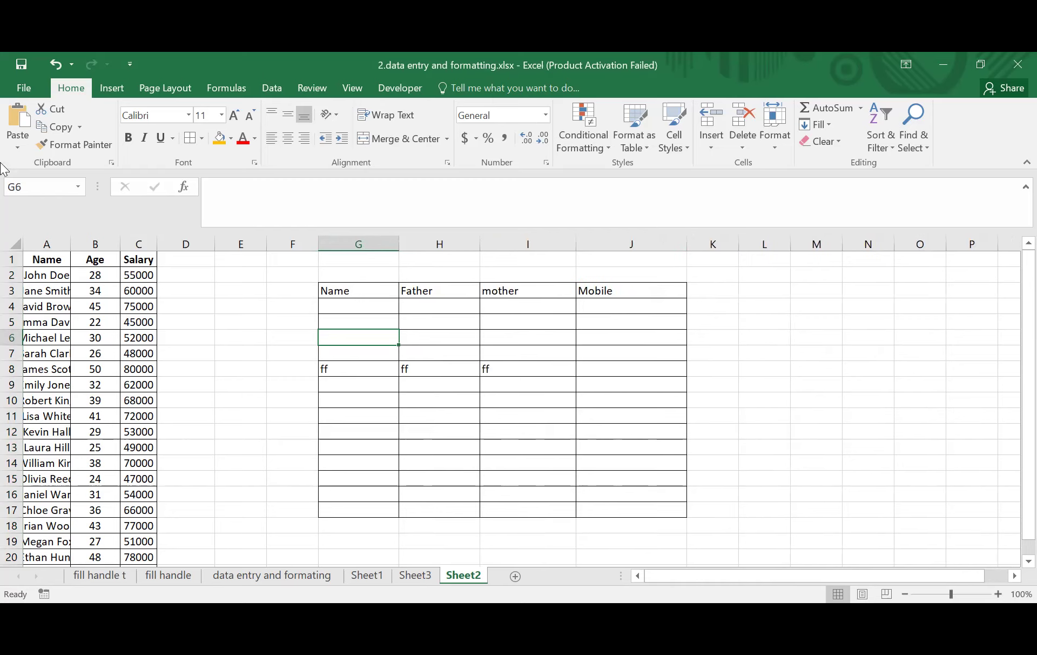
{"action": "left_click_drag", "start_coordinate": [333, 293], "coordinate": [621, 290]}
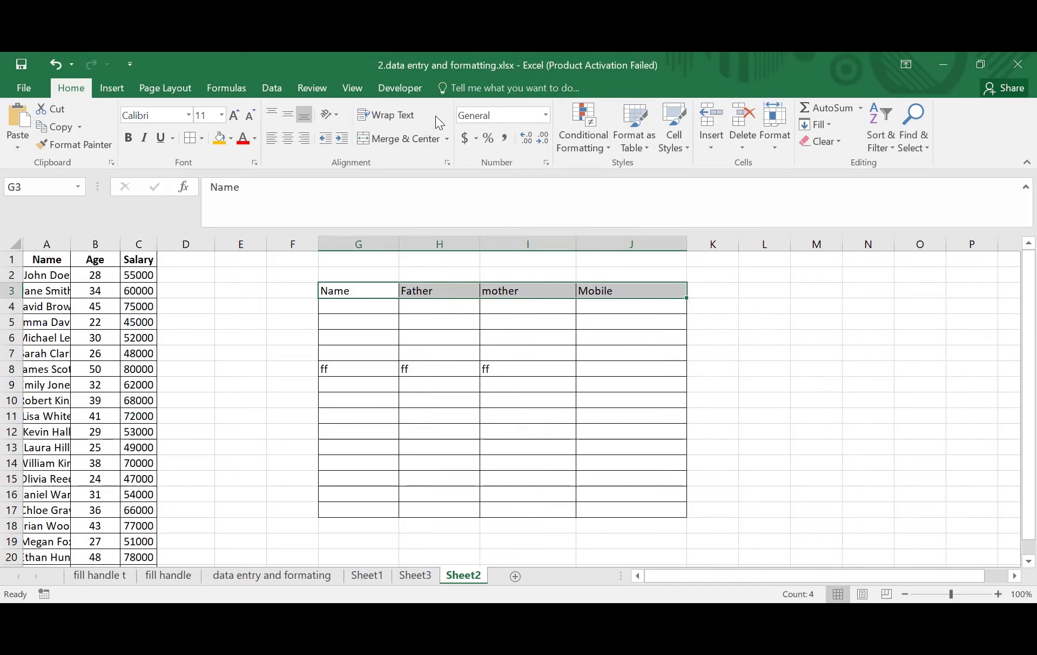
- Center-align the G3:J3 headings after briefly trying left alignment, then select row 3
{"action": "left_click", "coordinate": [288, 139]}
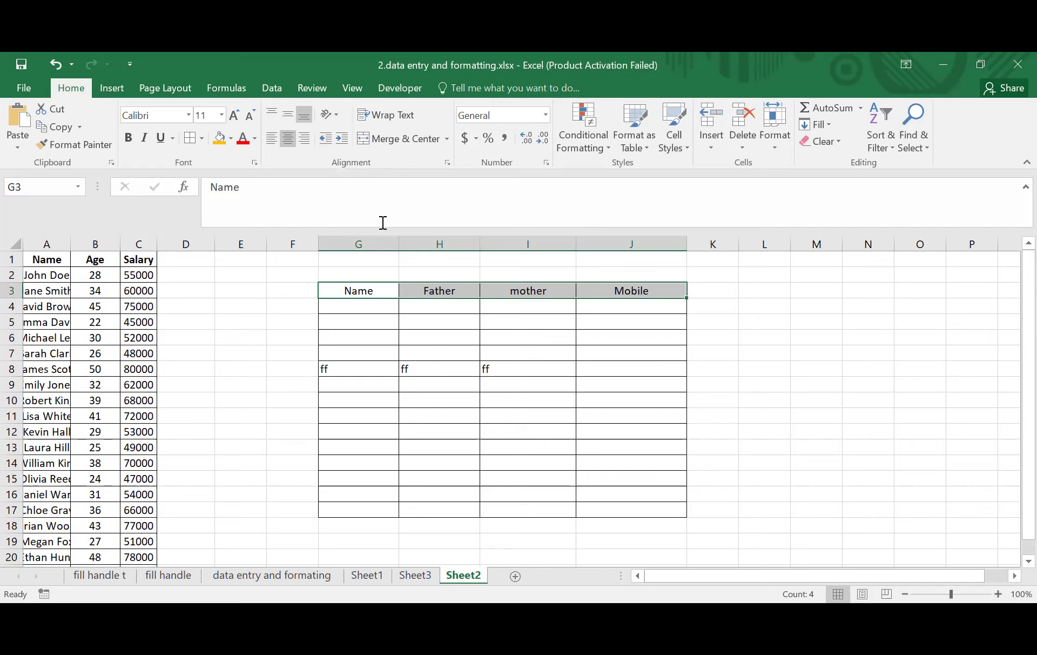
{"action": "left_click", "coordinate": [583, 324]}
{"action": "left_click_drag", "start_coordinate": [362, 292], "coordinate": [630, 290]}
{"action": "left_click", "coordinate": [270, 140]}
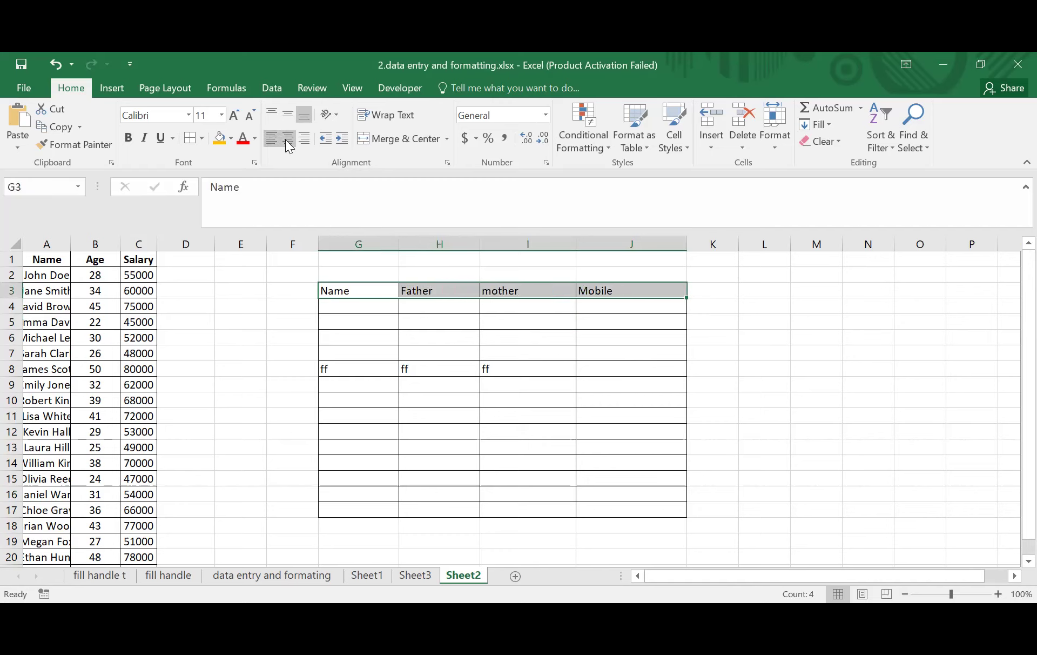
{"action": "left_click", "coordinate": [288, 139]}
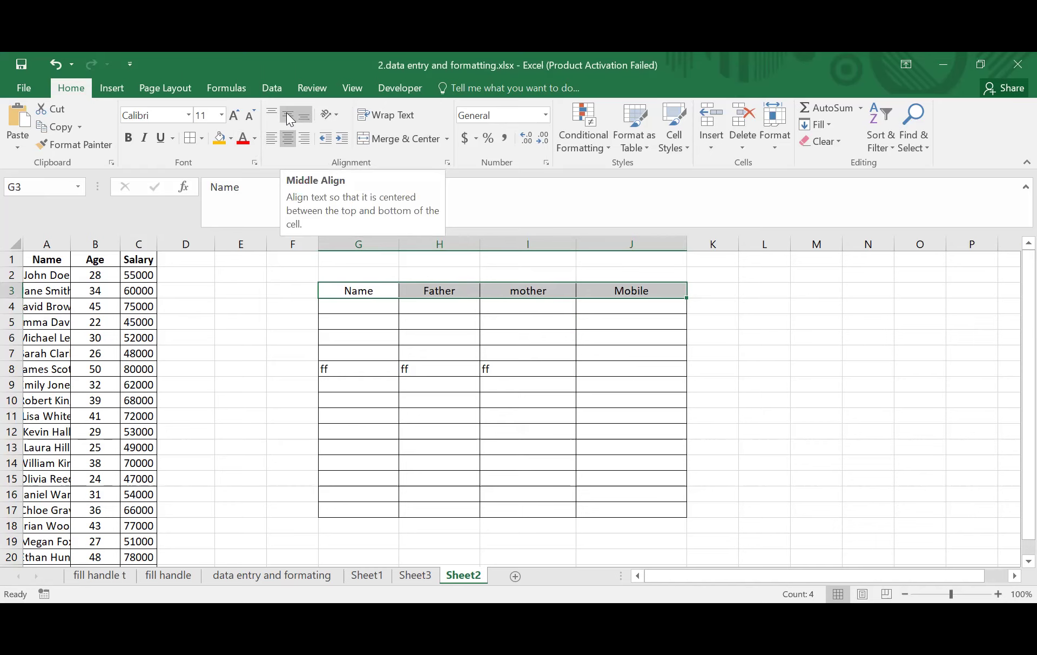
{"action": "left_click", "coordinate": [10, 290]}
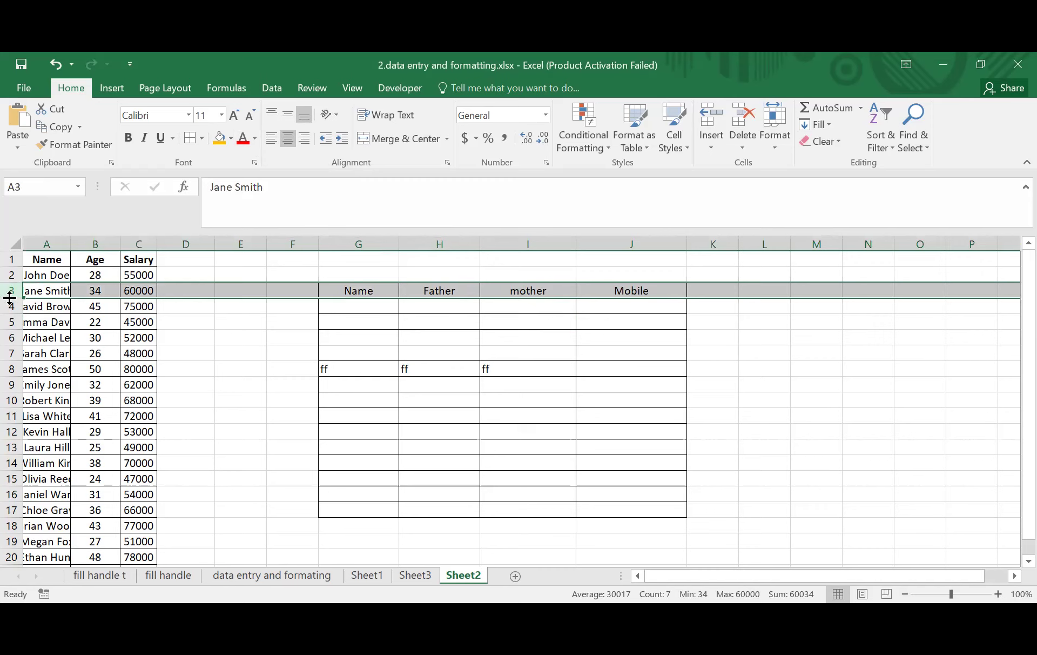
- Raise header row 3 to a height of 28.50 (57 pixels)
{"action": "left_click", "coordinate": [352, 322]}
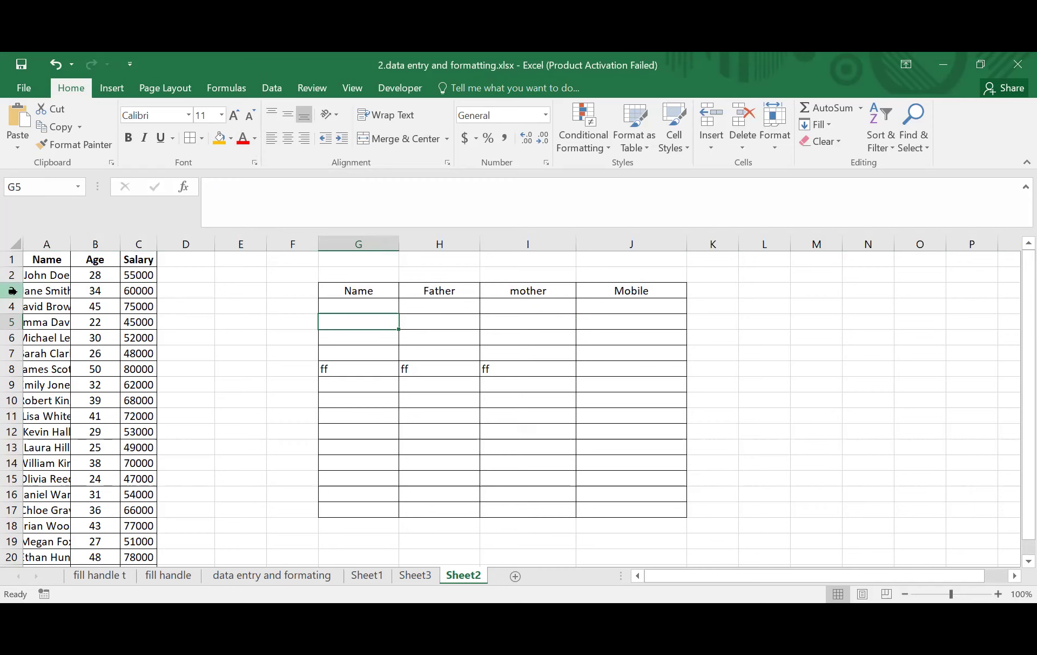
{"action": "left_click", "coordinate": [12, 290]}
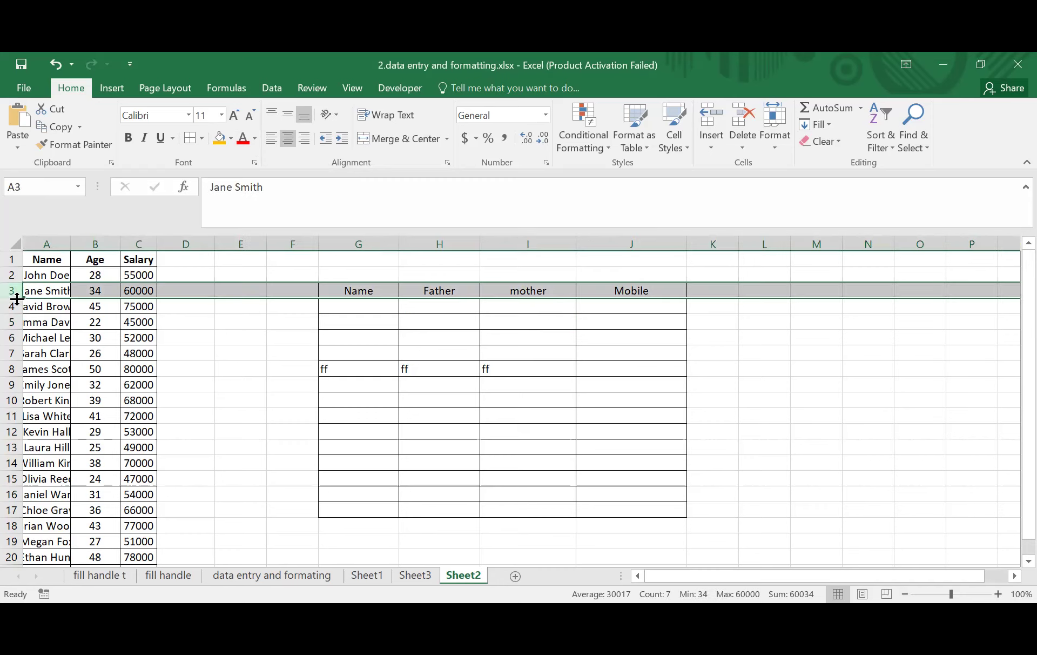
{"action": "left_click_drag", "start_coordinate": [14, 298], "coordinate": [14, 313]}
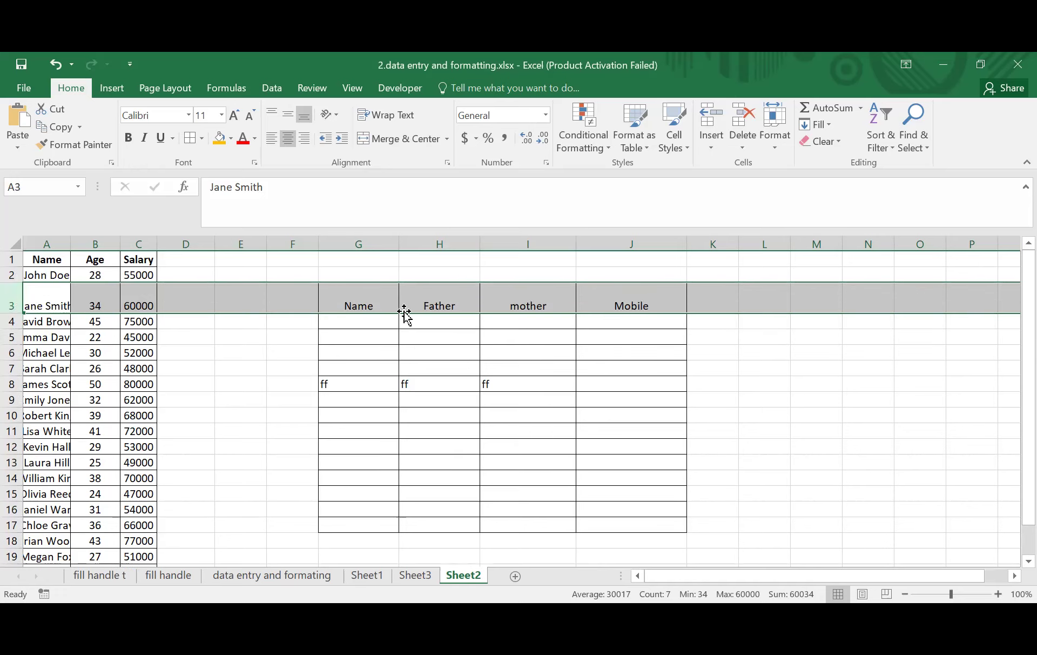
- Apply Middle Align to the Name, Father, mother and Mobile headers in G3:J3
{"action": "left_click", "coordinate": [760, 355]}
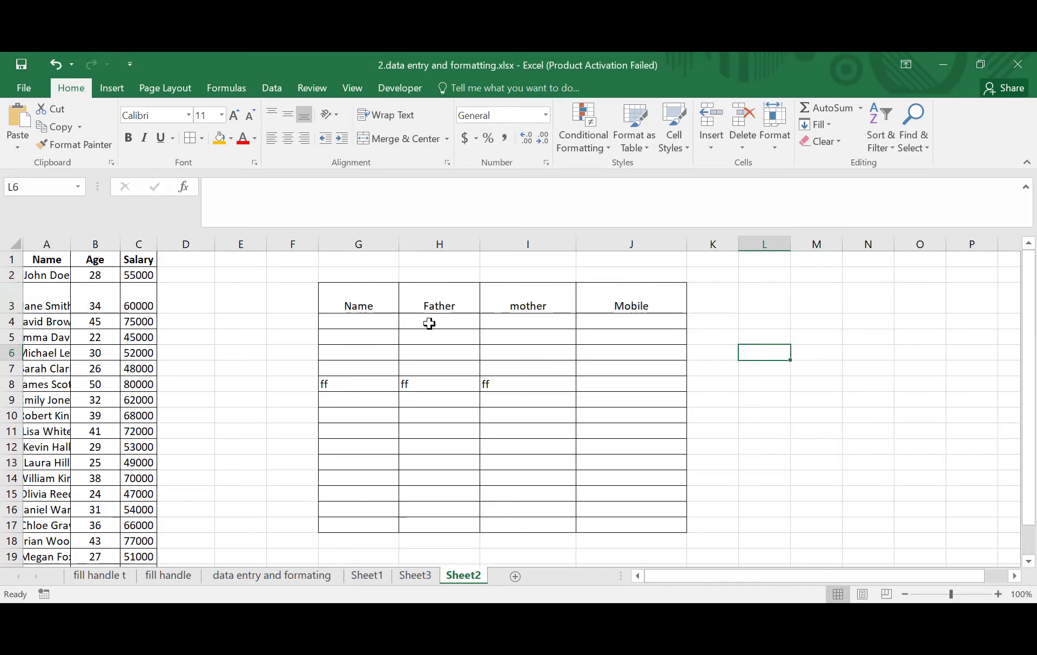
{"action": "left_click", "coordinate": [353, 306]}
{"action": "left_click_drag", "start_coordinate": [478, 307], "coordinate": [620, 303]}
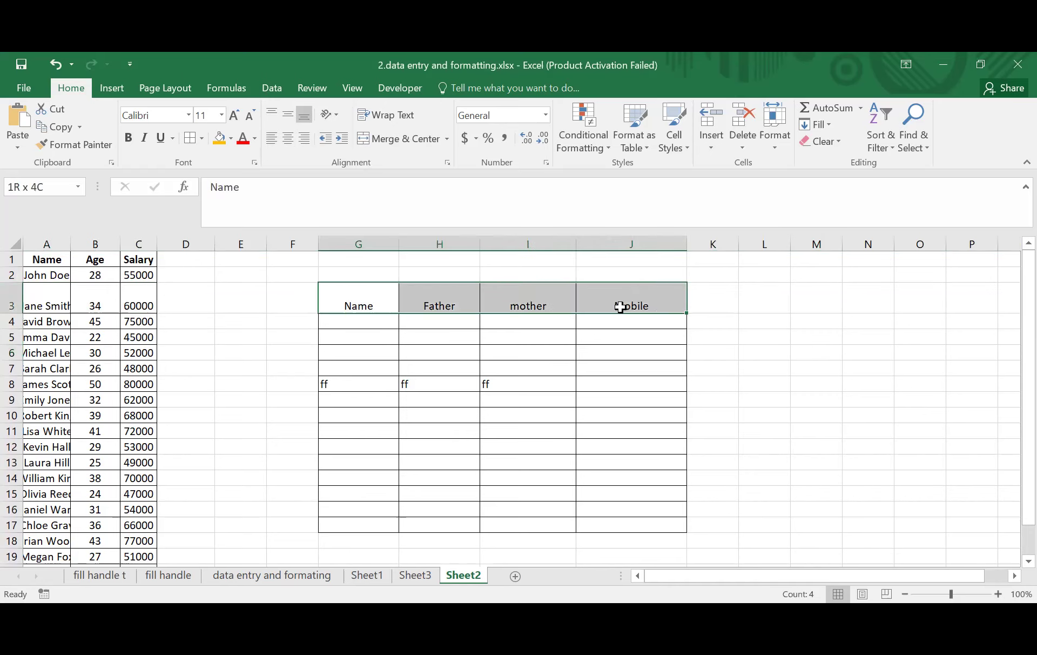
{"action": "left_click", "coordinate": [780, 363]}
{"action": "left_click_drag", "start_coordinate": [343, 309], "coordinate": [641, 308]}
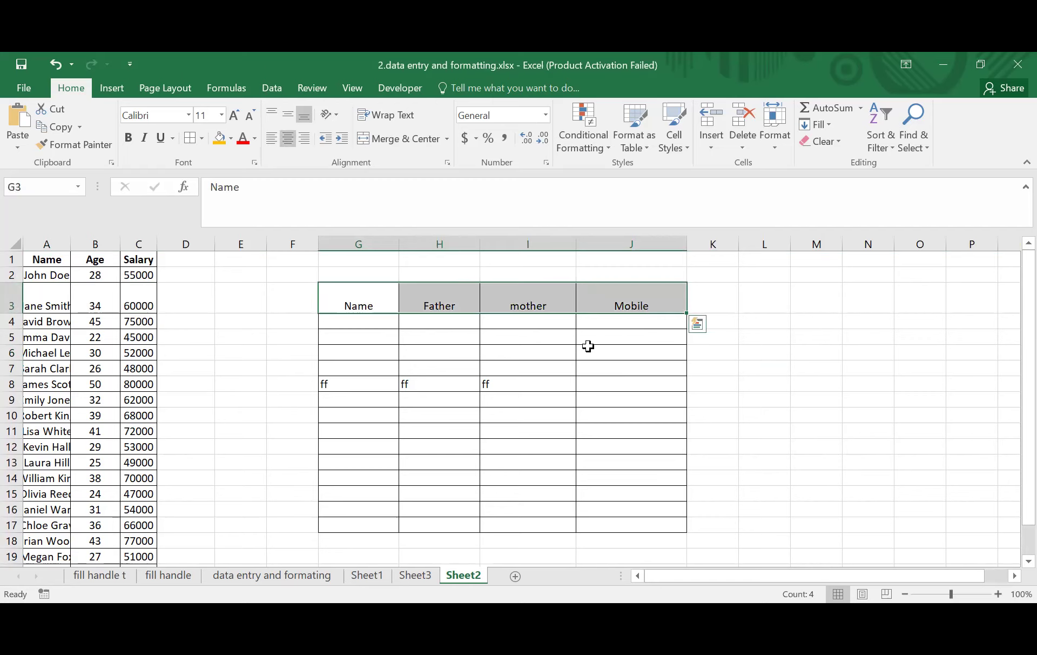
{"action": "left_click", "coordinate": [289, 115]}
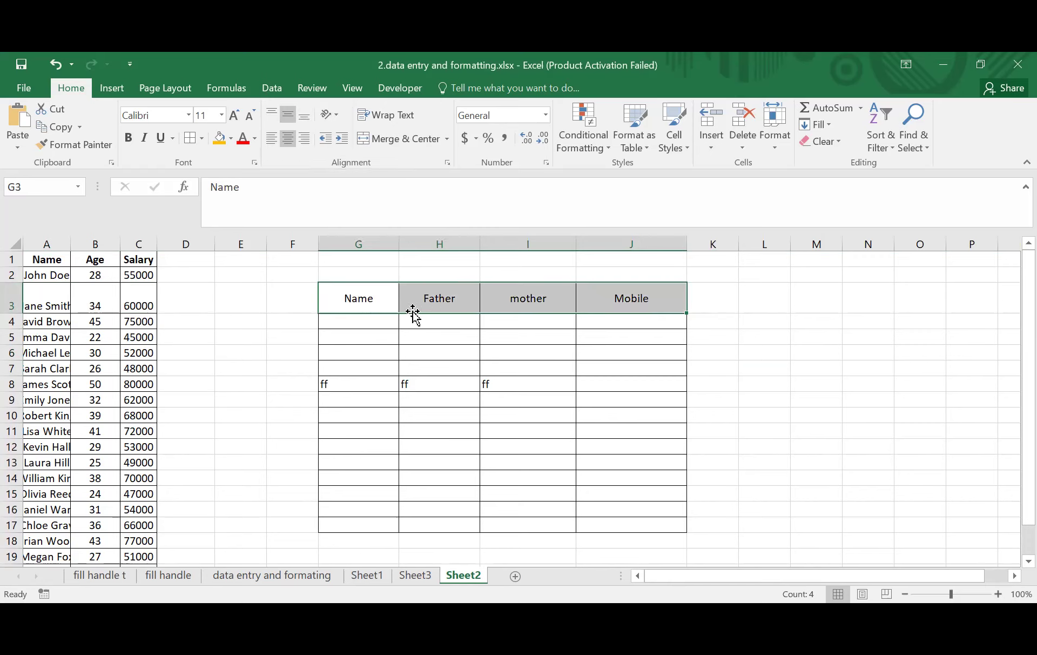
- Reselect G3:J3 to check the vertically centered headers, then select column A
{"action": "left_click", "coordinate": [424, 334]}
{"action": "left_click_drag", "start_coordinate": [342, 299], "coordinate": [636, 298]}
{"action": "left_click", "coordinate": [508, 338]}
{"action": "left_click_drag", "start_coordinate": [340, 299], "coordinate": [639, 301]}
{"action": "left_click", "coordinate": [534, 363]}
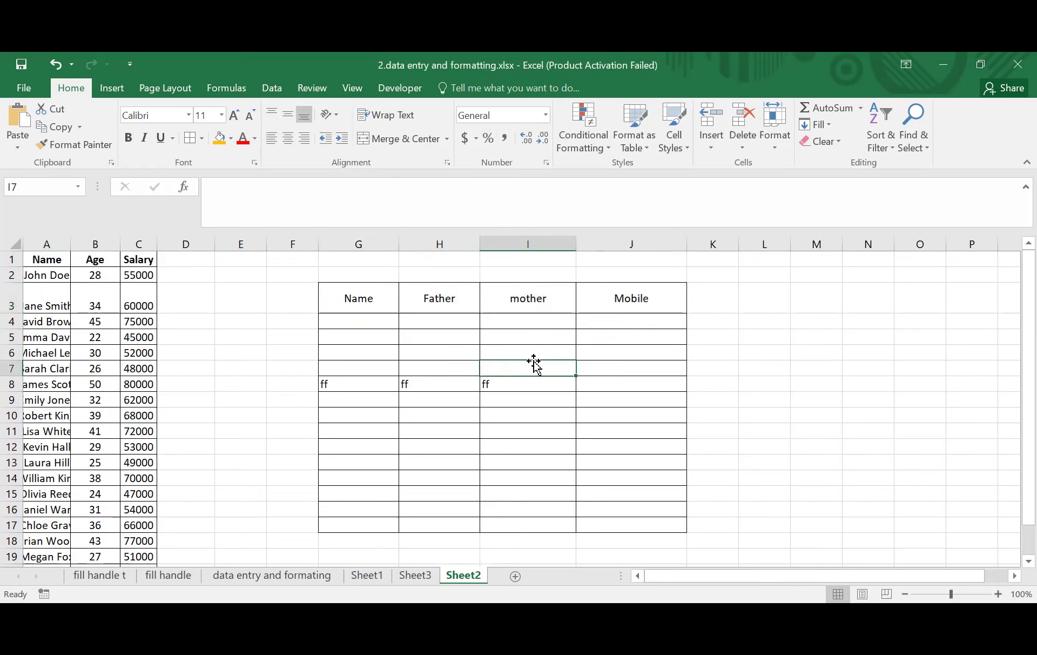
{"action": "left_click", "coordinate": [37, 236]}
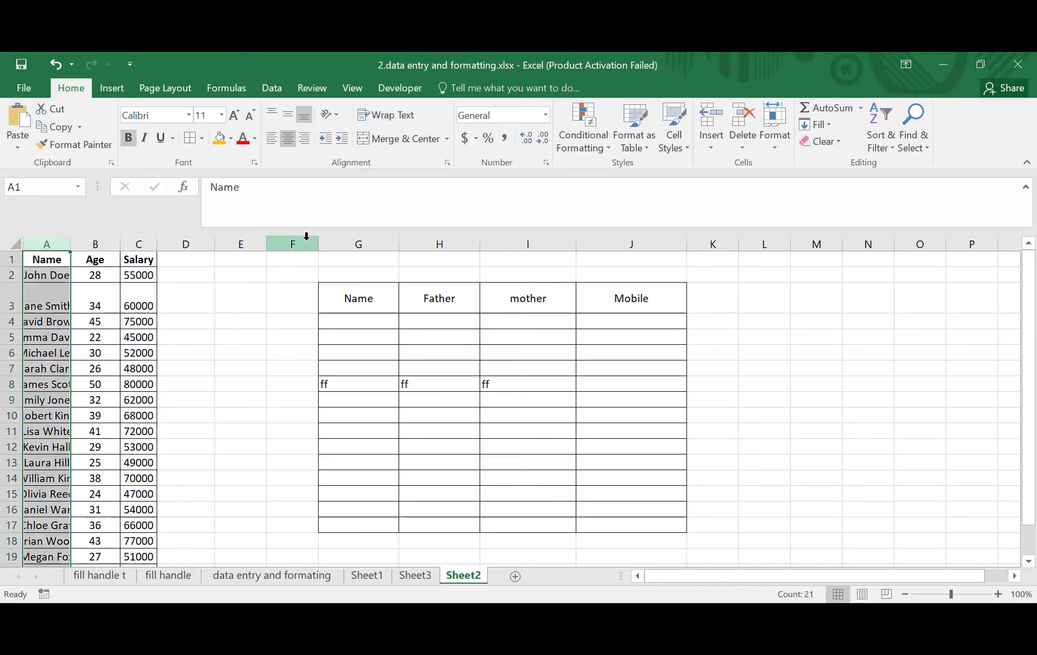
- Delete columns A through C, removing the old Name/Age/Salary list
{"action": "left_click", "coordinate": [263, 295]}
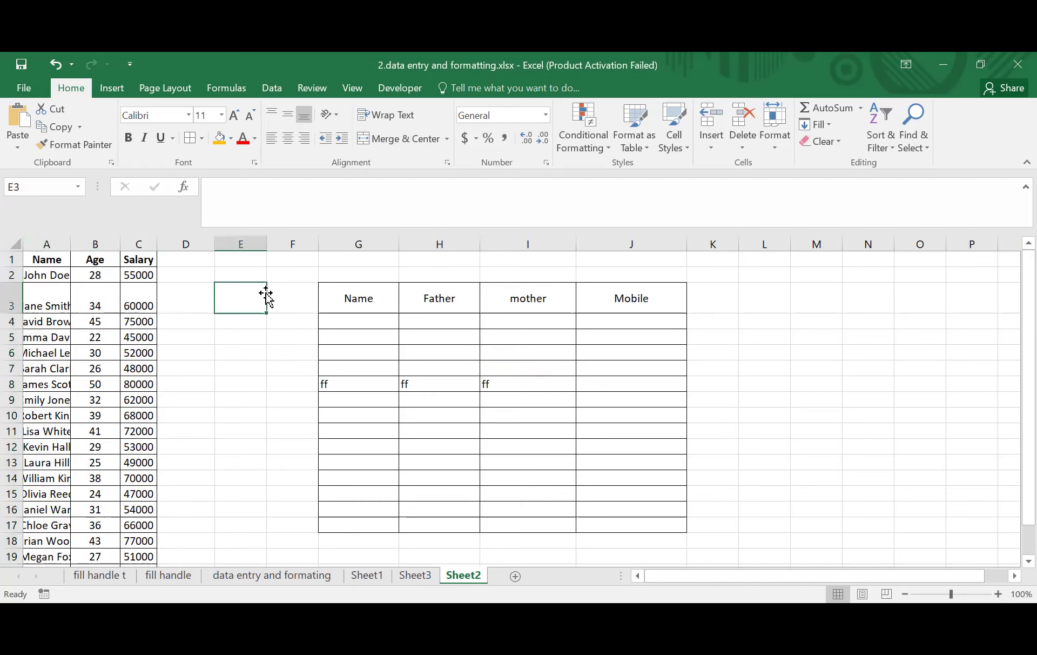
{"action": "left_click", "coordinate": [44, 244]}
{"action": "left_click", "coordinate": [129, 244], "text": "shift"}
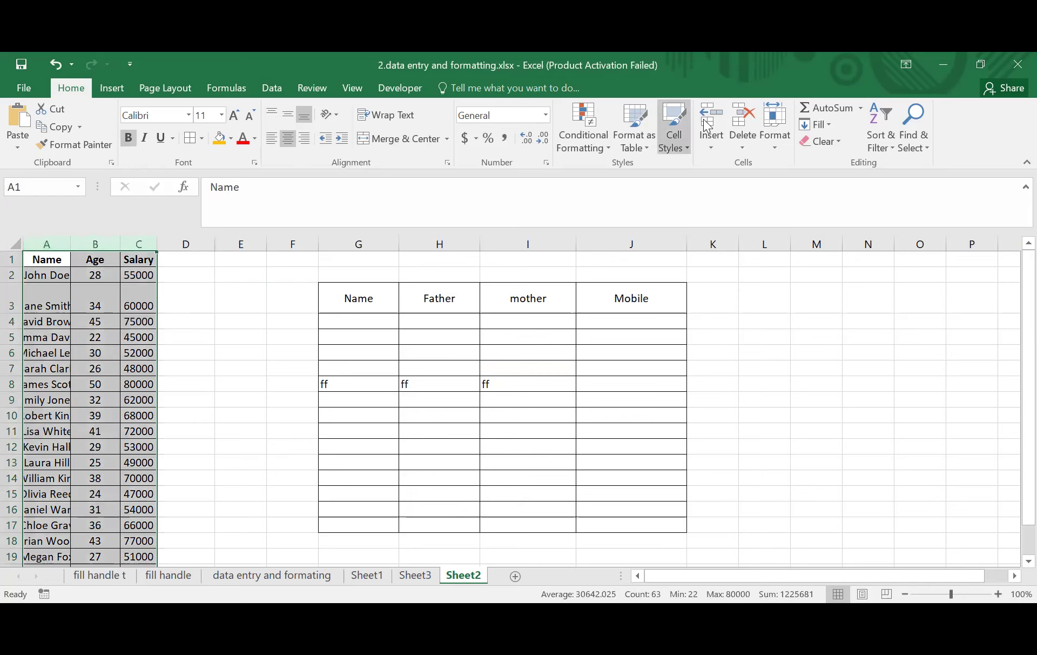
{"action": "left_click", "coordinate": [743, 125]}
{"action": "left_click", "coordinate": [786, 336]}
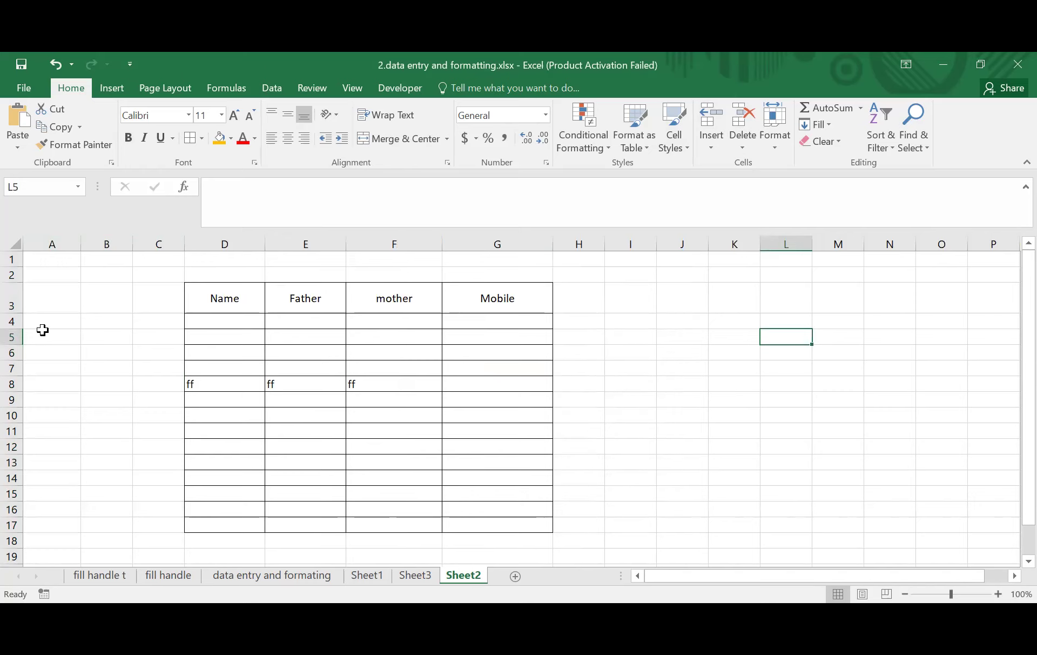
- Delete the empty row 2 and make the header row slightly shorter
{"action": "left_click", "coordinate": [11, 274]}
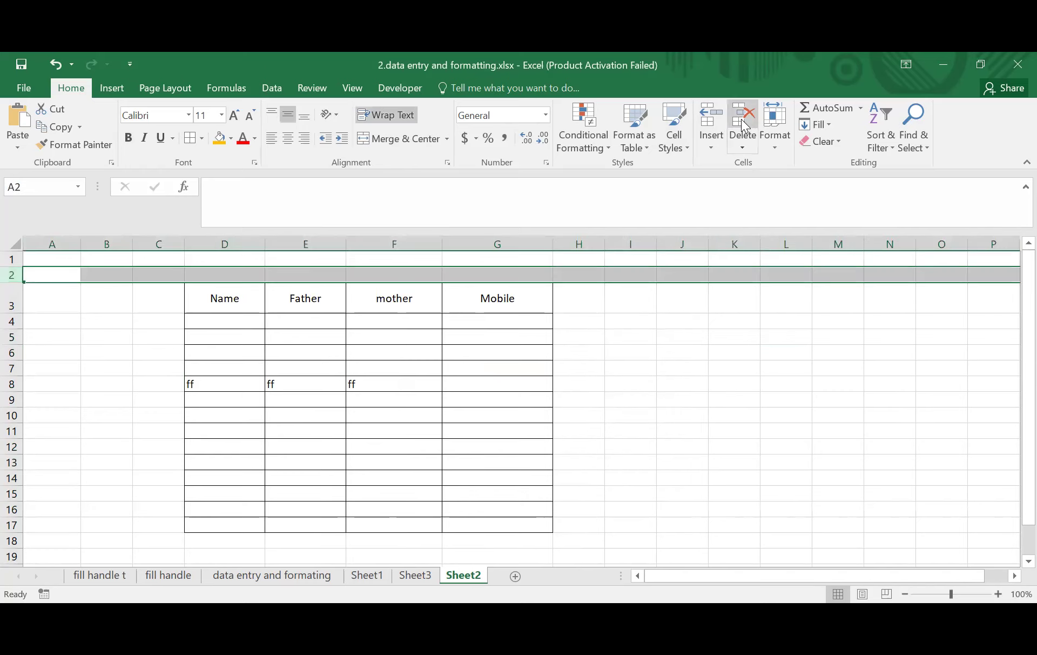
{"action": "left_click", "coordinate": [744, 126]}
{"action": "left_click", "coordinate": [691, 334]}
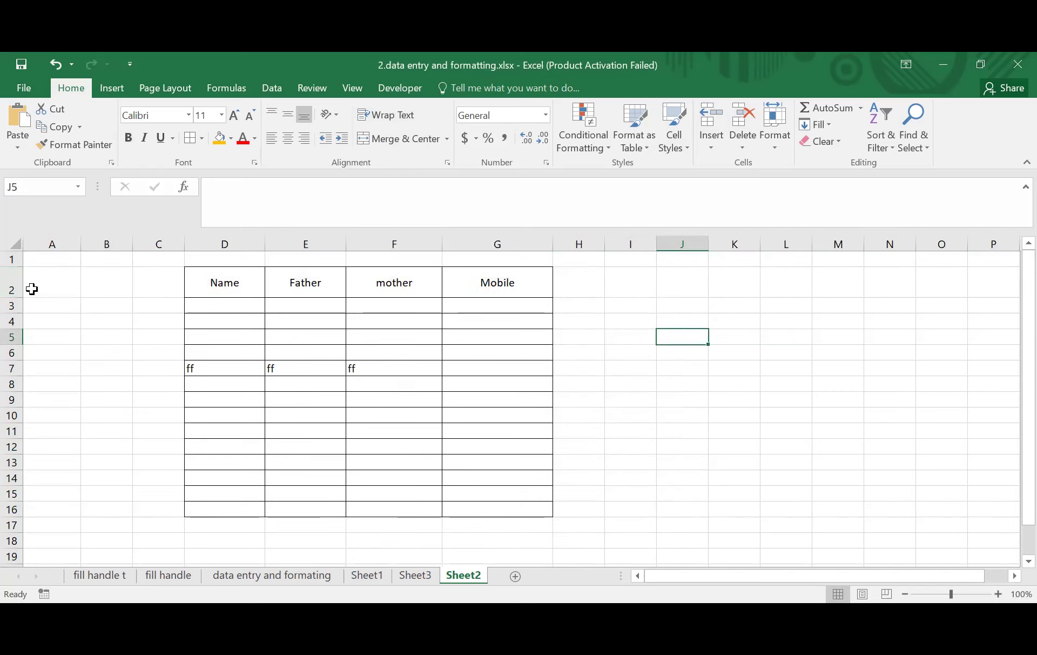
{"action": "left_click_drag", "start_coordinate": [14, 296], "coordinate": [15, 291]}
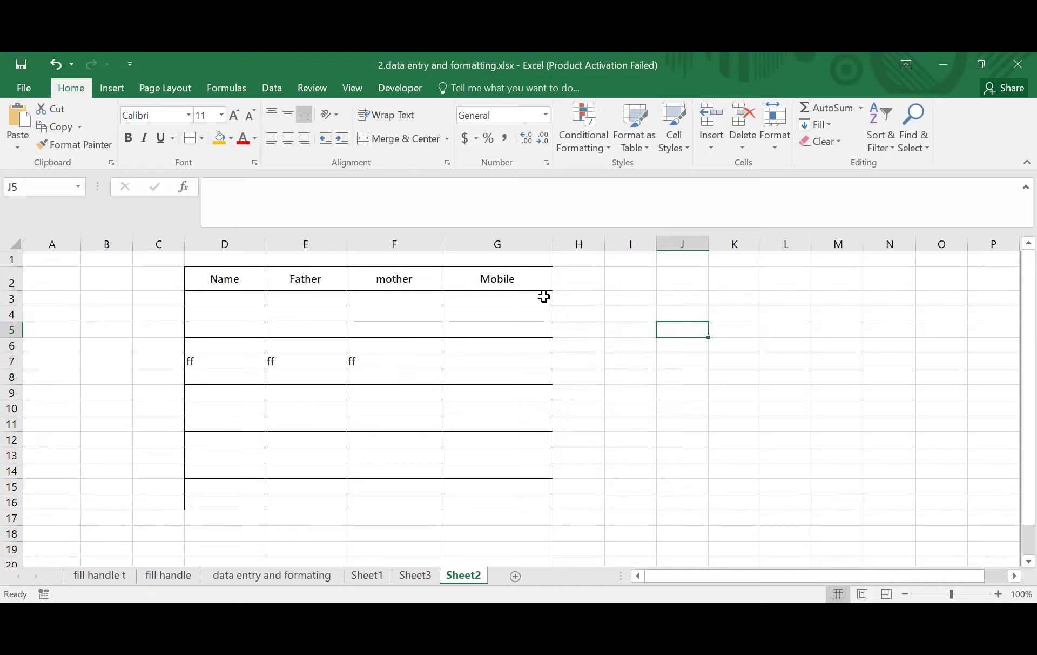
- Delete the empty columns B and C
{"action": "left_click", "coordinate": [97, 245]}
{"action": "left_click", "coordinate": [684, 332]}
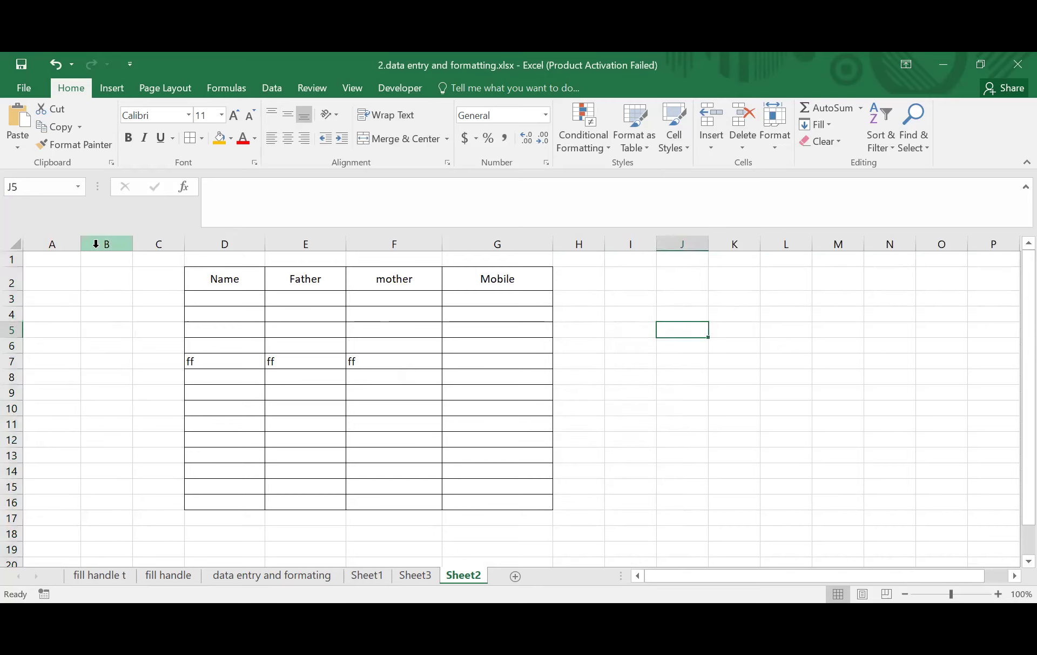
{"action": "left_click_drag", "start_coordinate": [106, 243], "coordinate": [141, 236]}
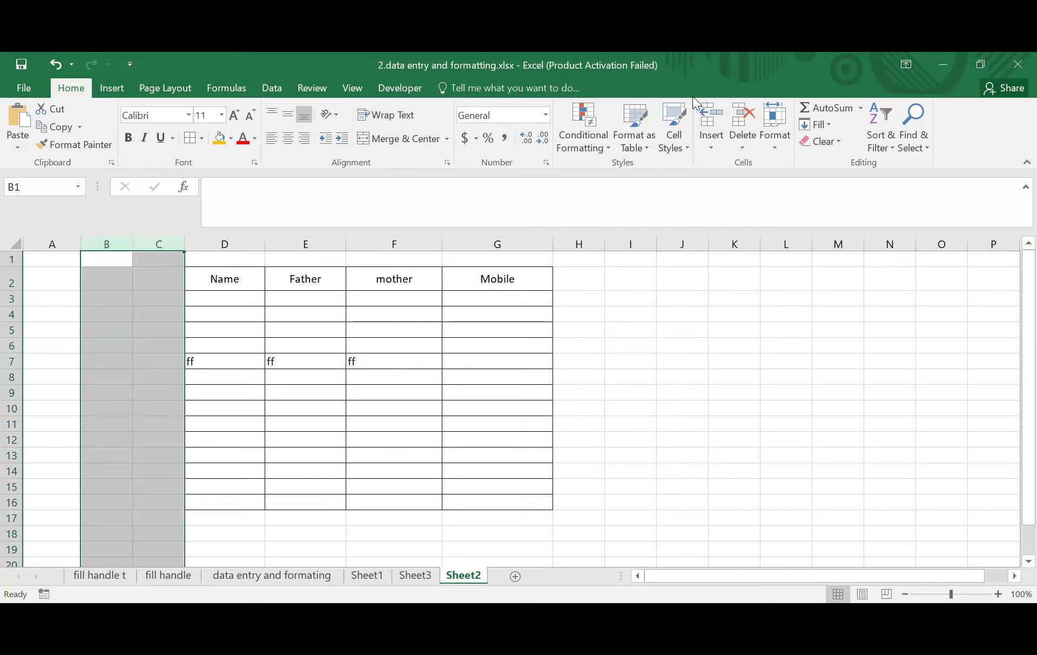
{"action": "left_click", "coordinate": [750, 122]}
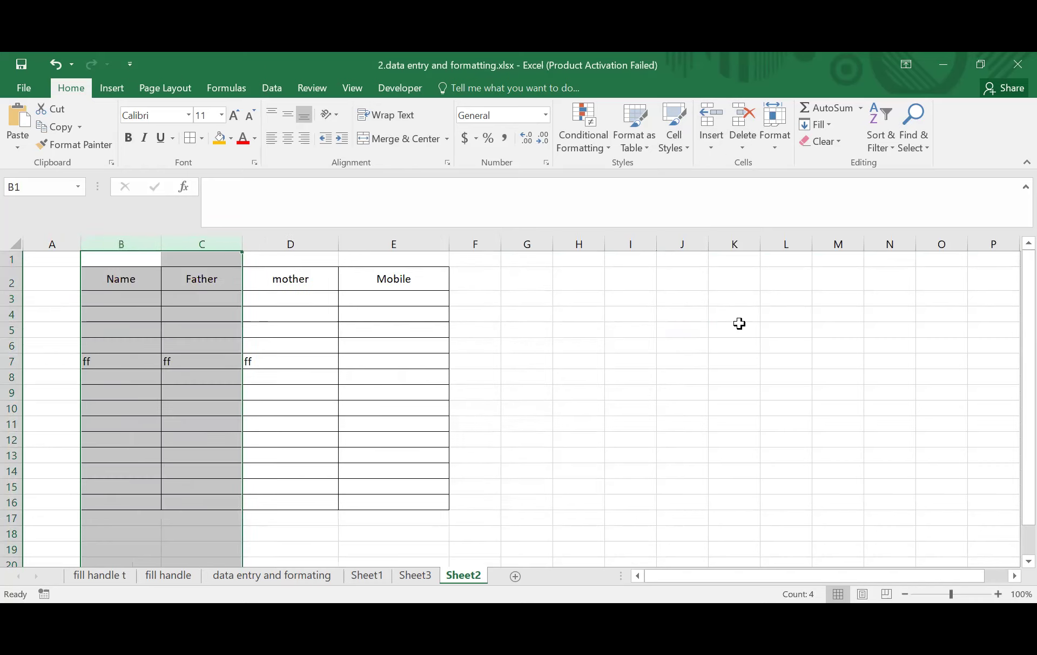
{"action": "left_click", "coordinate": [738, 327]}
- Narrow column A to move the table left, then select header row 2 and column B
{"action": "left_click_drag", "start_coordinate": [76, 243], "coordinate": [59, 244]}
{"action": "left_click", "coordinate": [556, 345]}
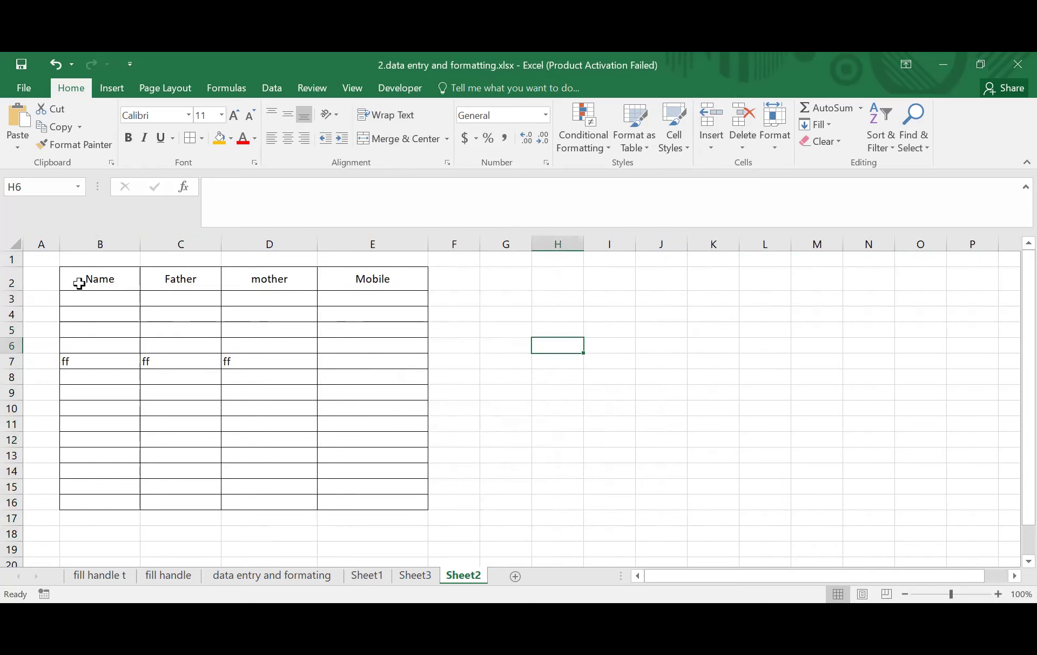
{"action": "left_click", "coordinate": [95, 276]}
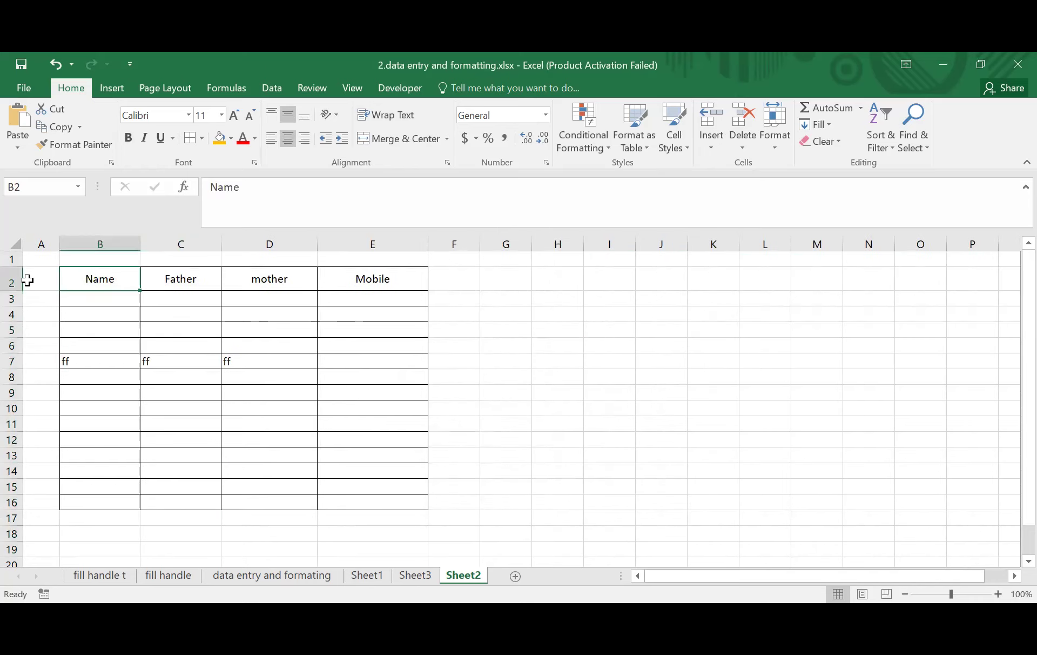
{"action": "left_click", "coordinate": [11, 281]}
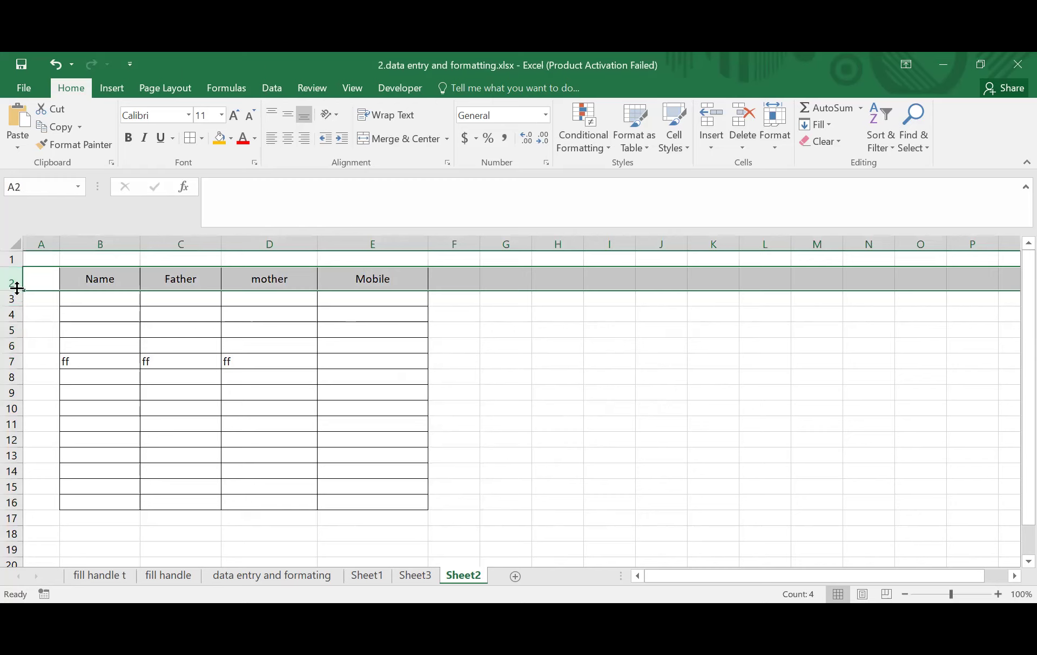
{"action": "left_click", "coordinate": [572, 361]}
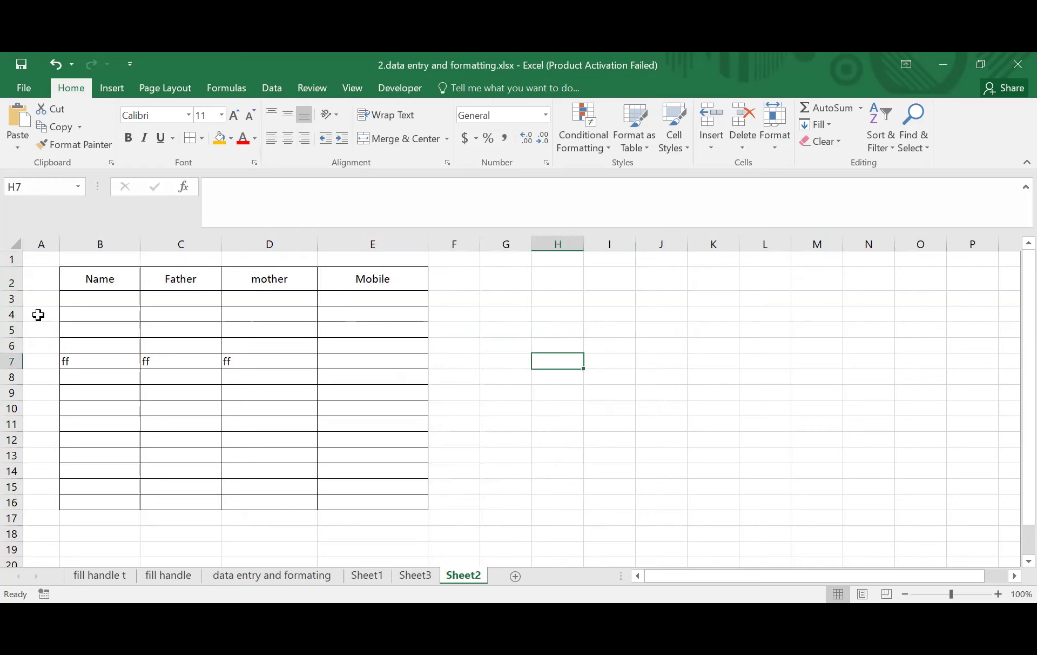
{"action": "left_click", "coordinate": [12, 282]}
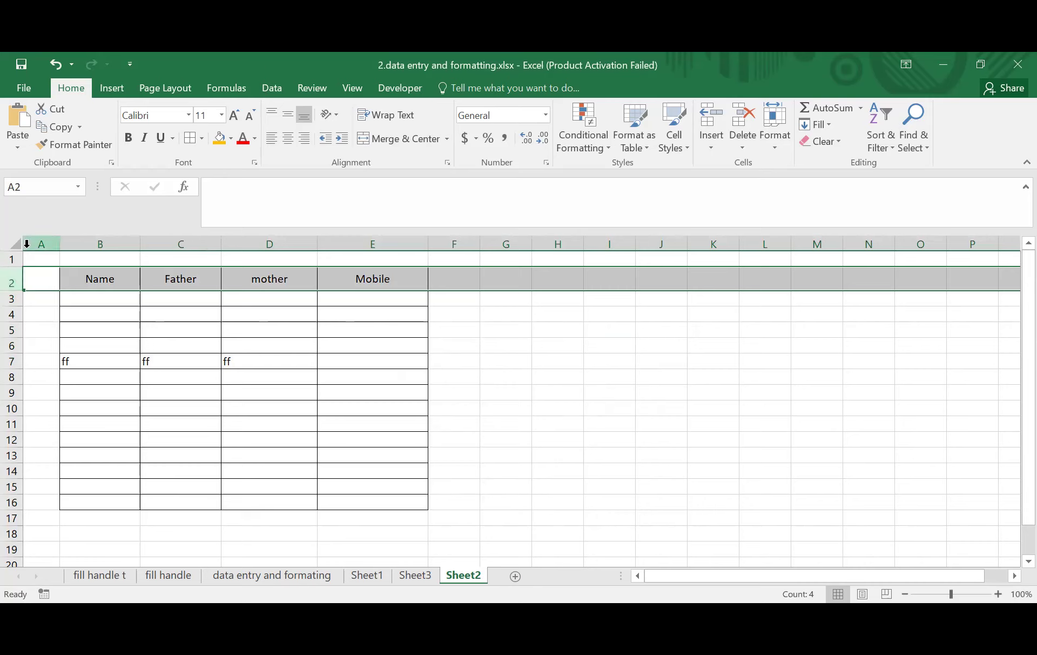
{"action": "left_click", "coordinate": [626, 423]}
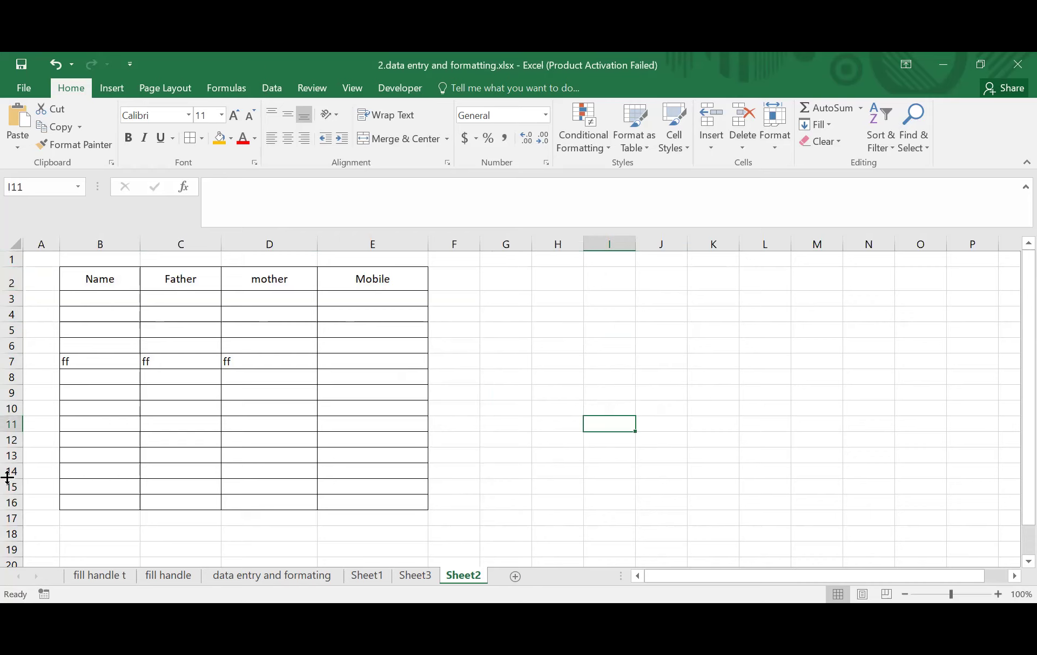
{"action": "left_click", "coordinate": [101, 239]}
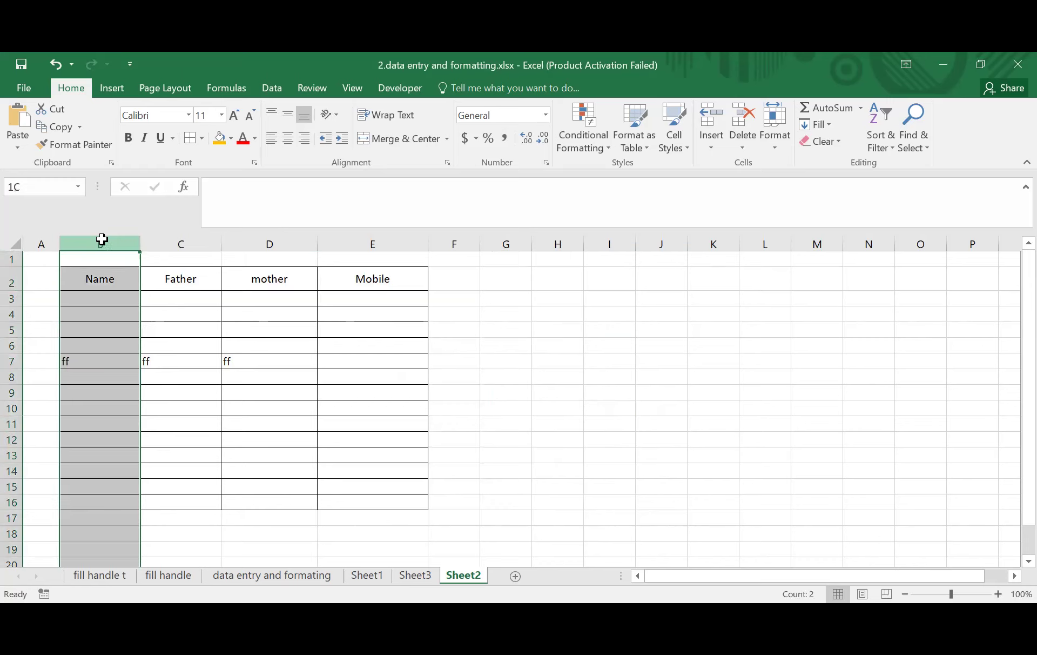
- Make row 7, holding ff in D7, taller, then view Sheet3 and return to Sheet2
{"action": "left_click_drag", "start_coordinate": [102, 239], "coordinate": [209, 238]}
{"action": "left_click_drag", "start_coordinate": [754, 249], "coordinate": [754, 248]}
{"action": "left_click", "coordinate": [600, 345]}
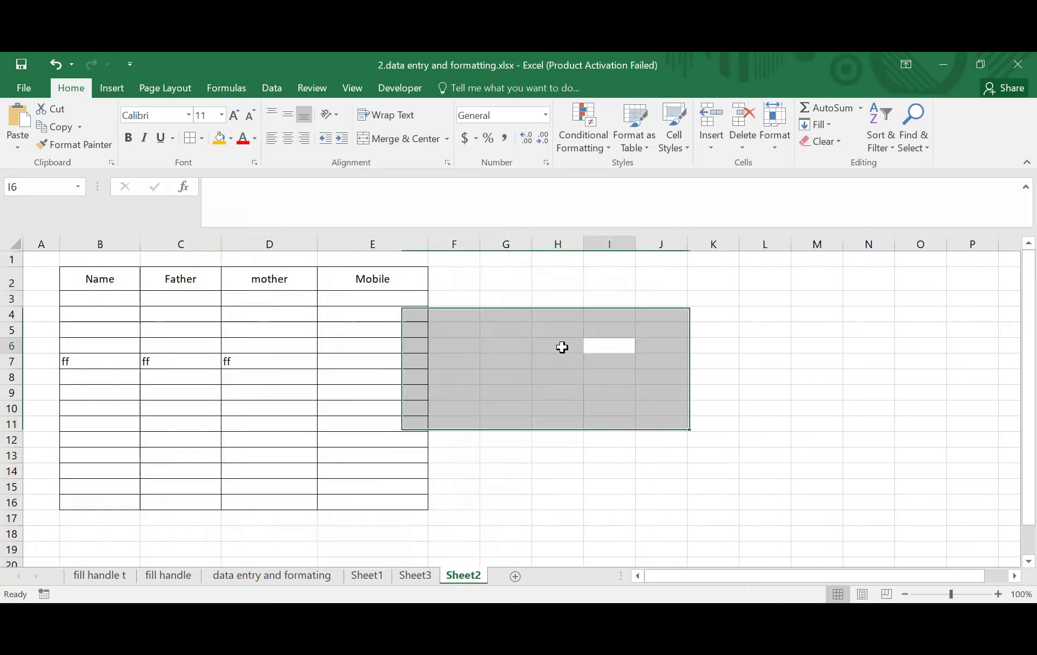
{"action": "left_click_drag", "start_coordinate": [91, 306], "coordinate": [292, 424]}
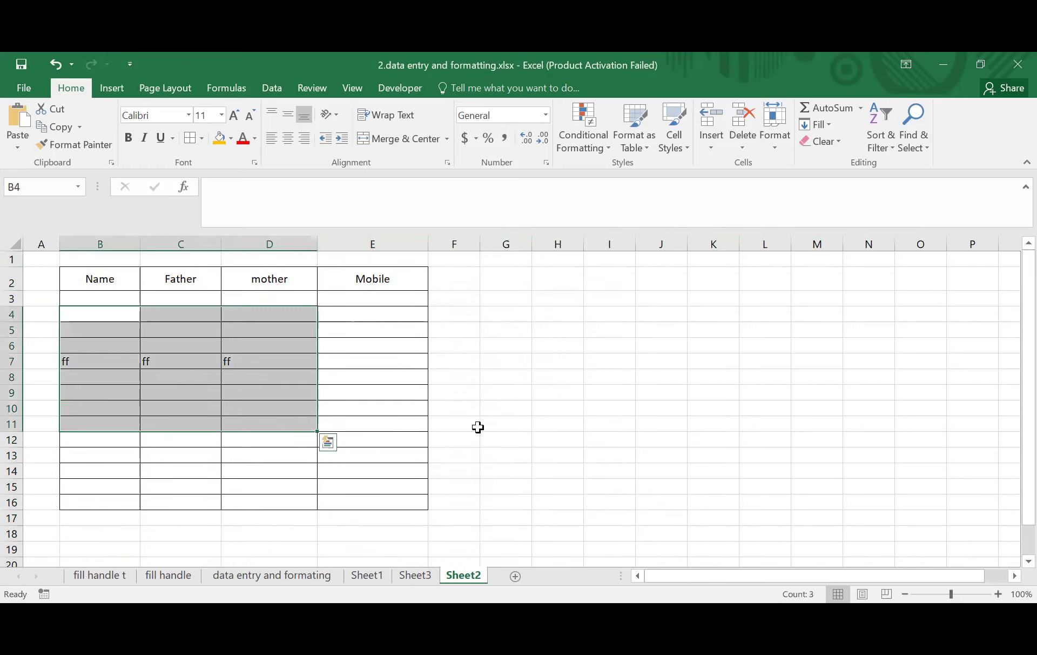
{"action": "left_click", "coordinate": [505, 427]}
{"action": "left_click", "coordinate": [278, 362]}
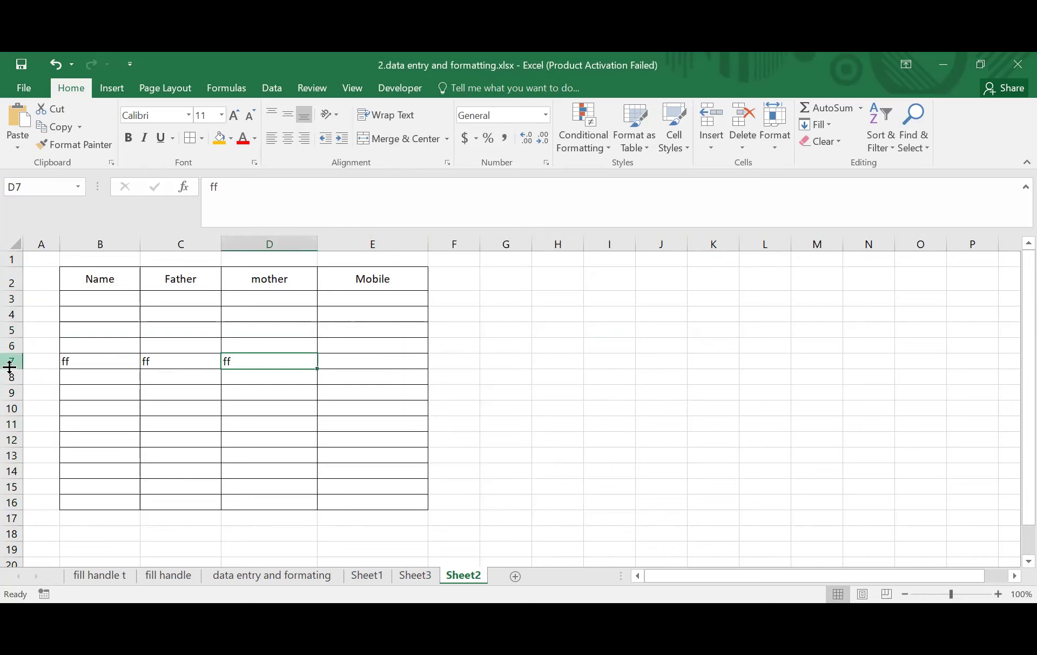
{"action": "left_click_drag", "start_coordinate": [11, 369], "coordinate": [11, 383]}
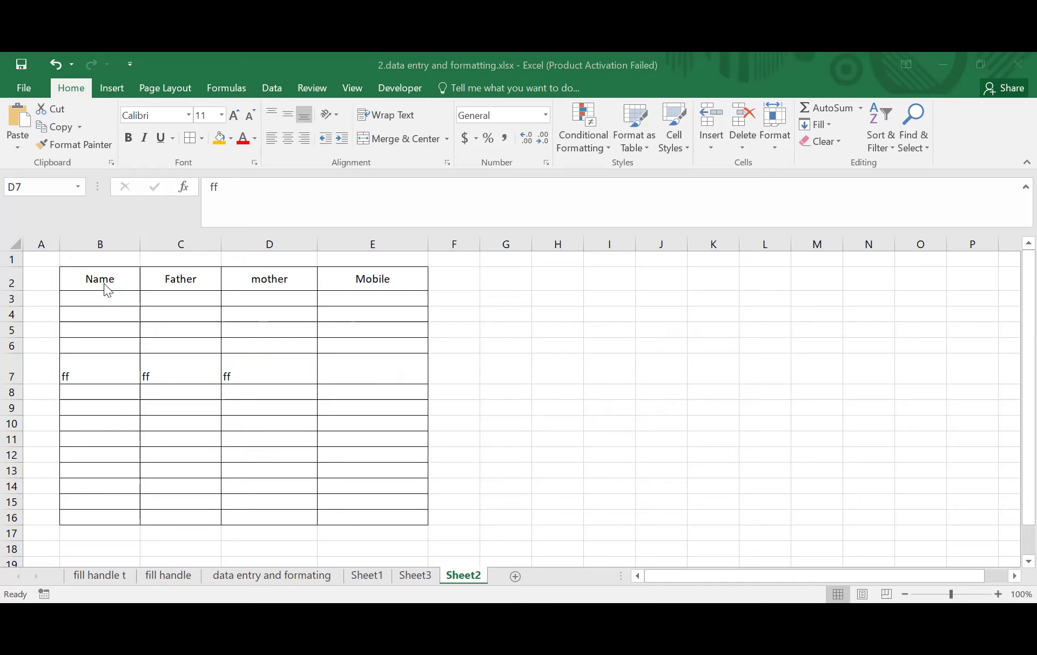
{"action": "left_click", "coordinate": [409, 576]}
{"action": "left_click", "coordinate": [465, 575]}
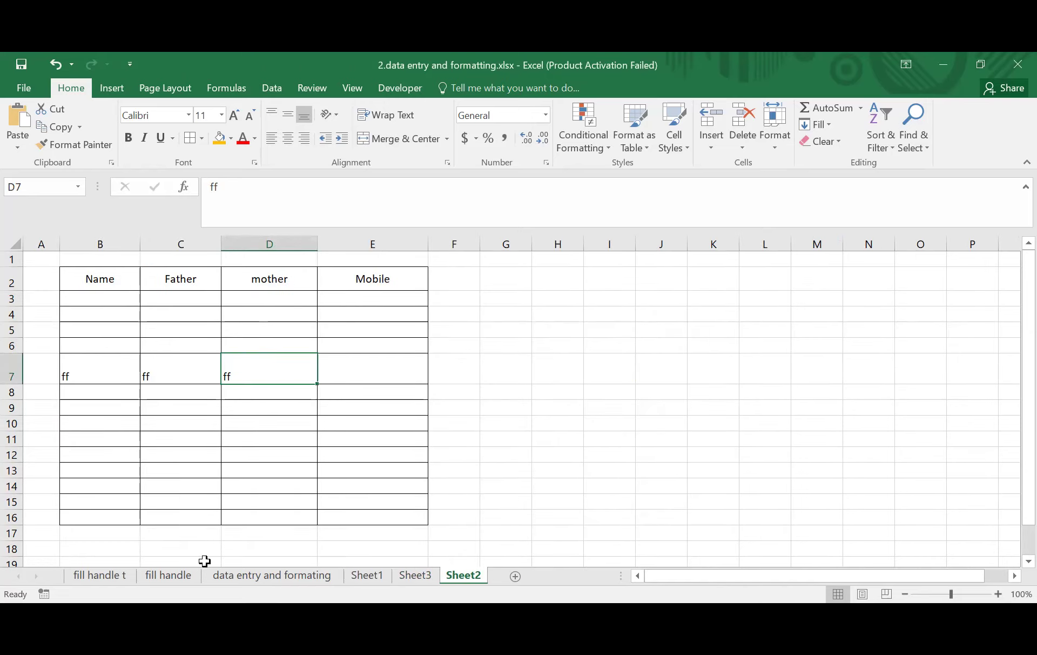
- Enter six first names down cells B3 to B8
{"action": "left_click", "coordinate": [96, 302]}
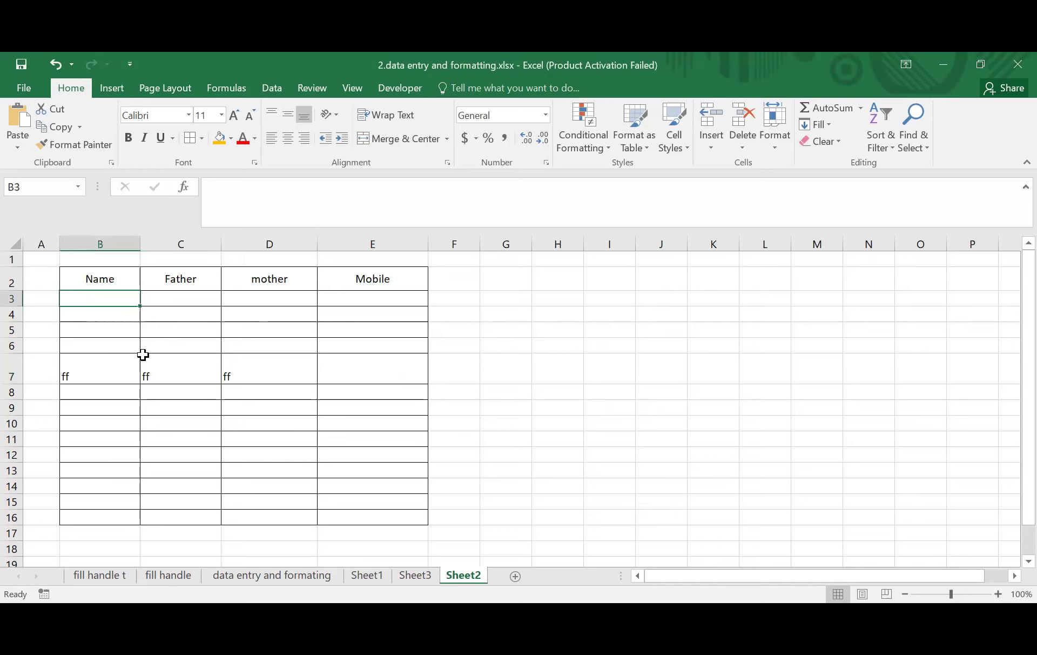
{"action": "type", "text": "Mahfuz"}
{"action": "key", "text": "Return"}
{"action": "type", "text": "Tarek"}
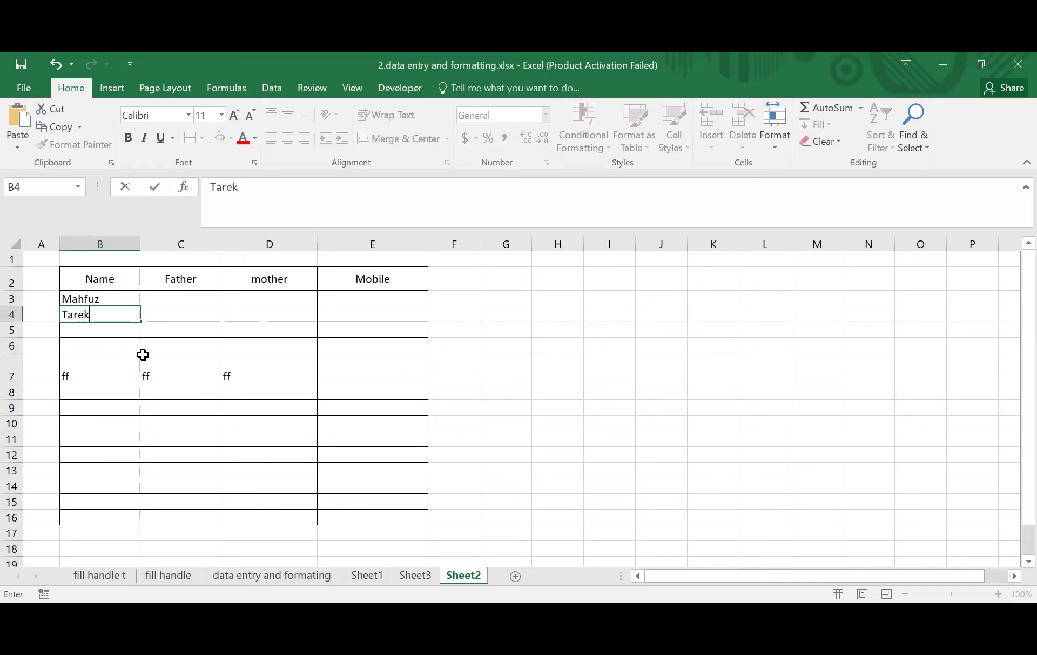
{"action": "key", "text": "Return"}
{"action": "type", "text": "Kawsar"}
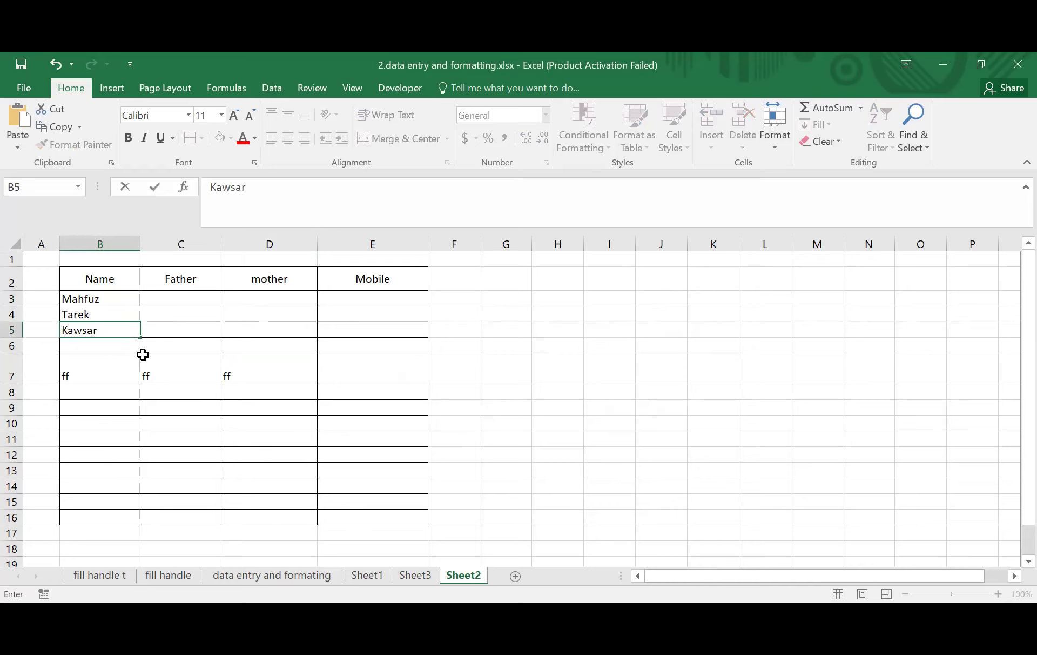
{"action": "key", "text": "Return"}
{"action": "type", "text": "sbo"}
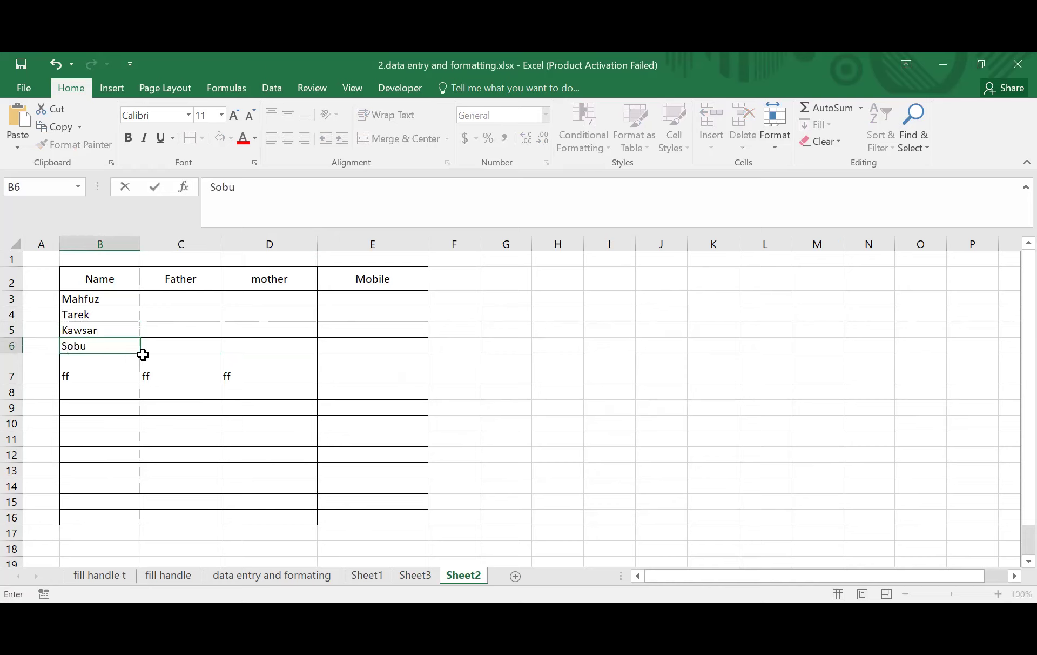
{"action": "key", "text": "Return"}
{"action": "type", "text": "Sagor"}
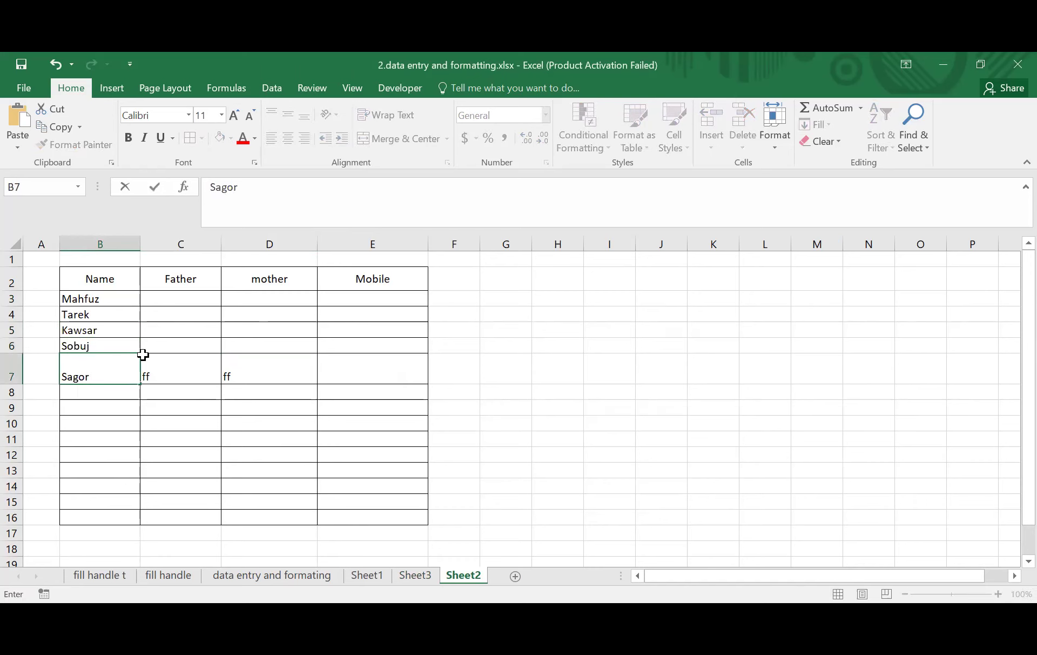
{"action": "key", "text": "Return"}
{"action": "type", "text": "Emad"}
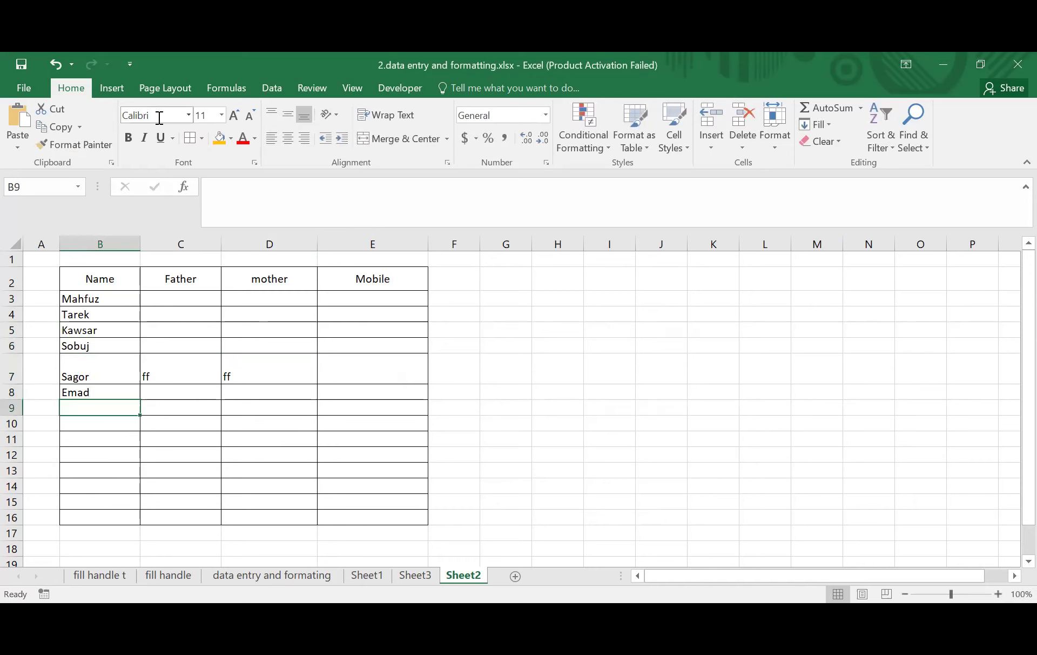
- Fill the six names down to B16 and select rows 3 through 16
{"action": "left_click_drag", "start_coordinate": [83, 299], "coordinate": [132, 519]}
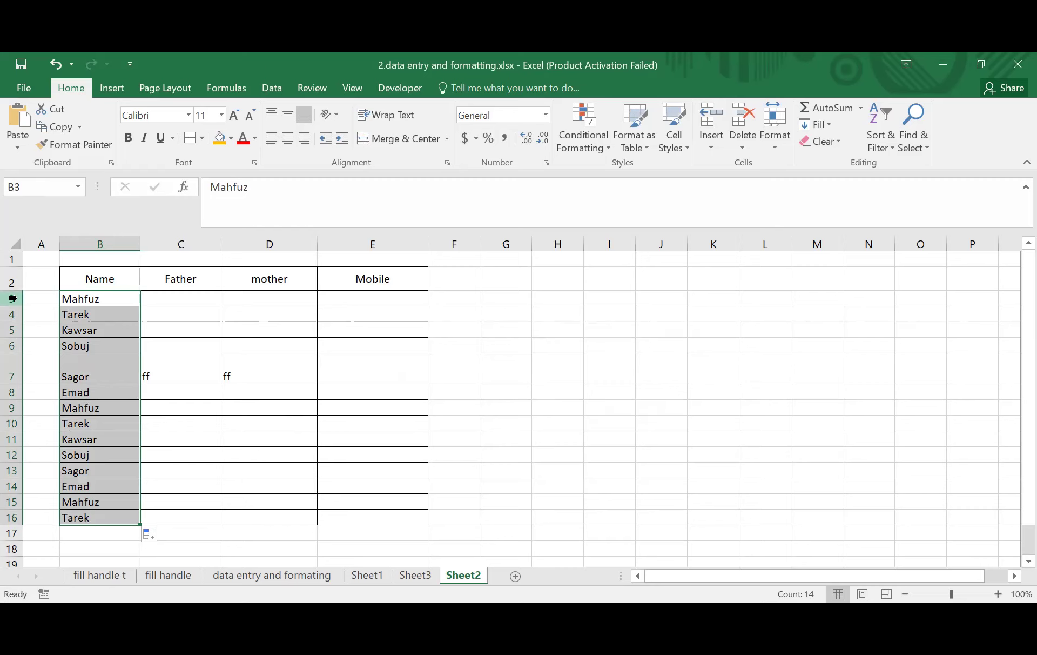
{"action": "left_click_drag", "start_coordinate": [12, 298], "coordinate": [11, 317]}
{"action": "left_click_drag", "start_coordinate": [13, 519], "coordinate": [12, 520]}
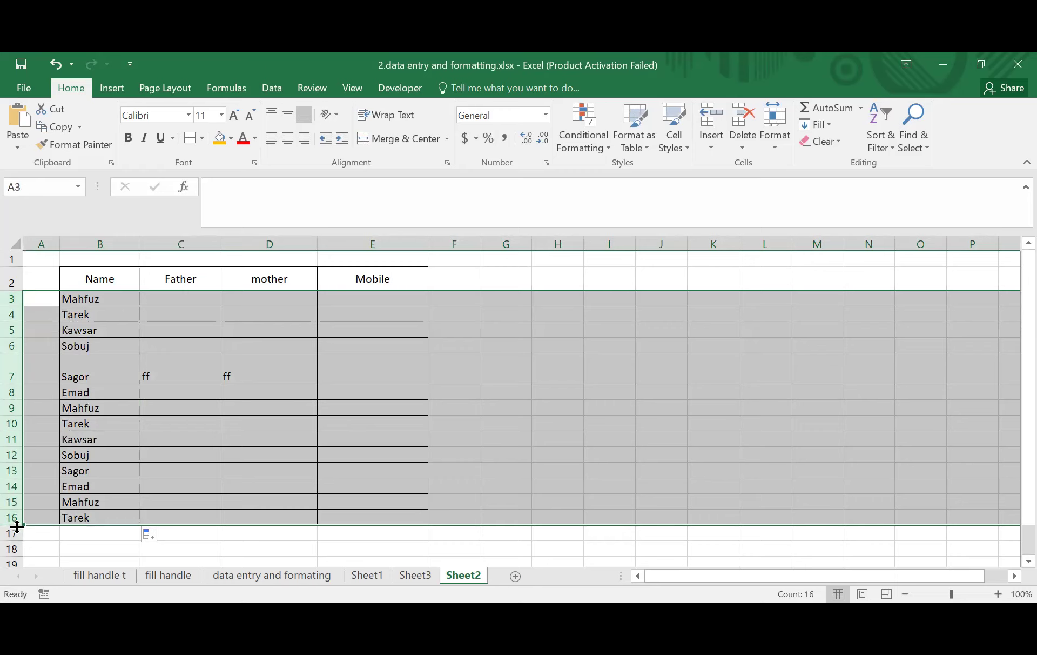
- Set rows 3–16 to a height of 21.50 each, then reselect those rows
{"action": "left_click_drag", "start_coordinate": [17, 522], "coordinate": [17, 539]}
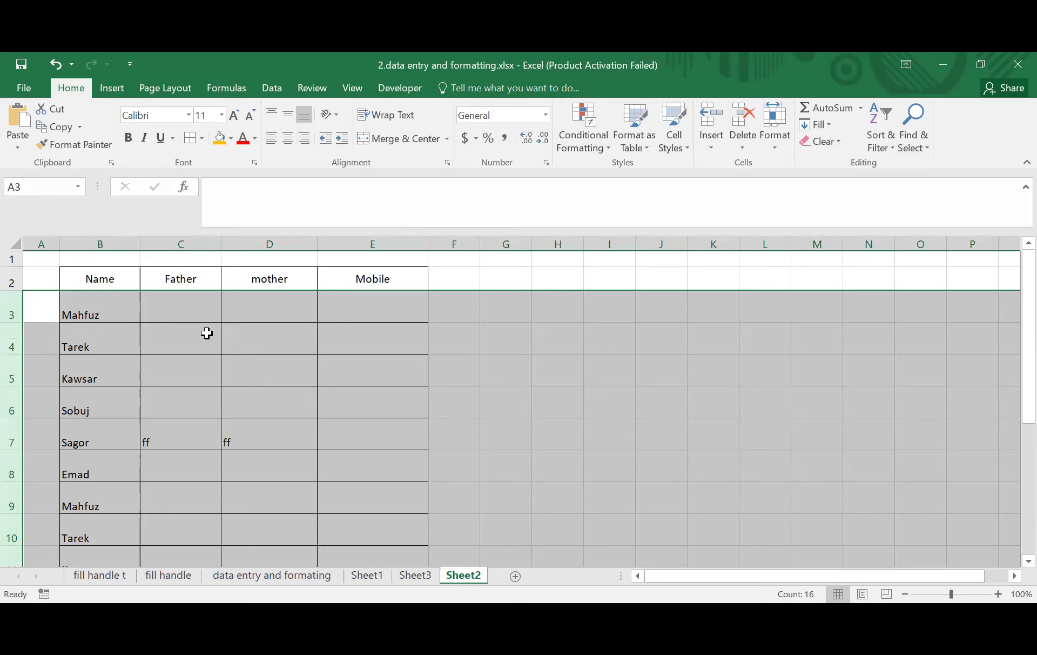
{"action": "scroll", "coordinate": [133, 383], "scroll_direction": "down", "scroll_amount": 1}
{"action": "scroll", "coordinate": [134, 386], "scroll_direction": "up", "scroll_amount": 1}
{"action": "left_click", "coordinate": [81, 305]}
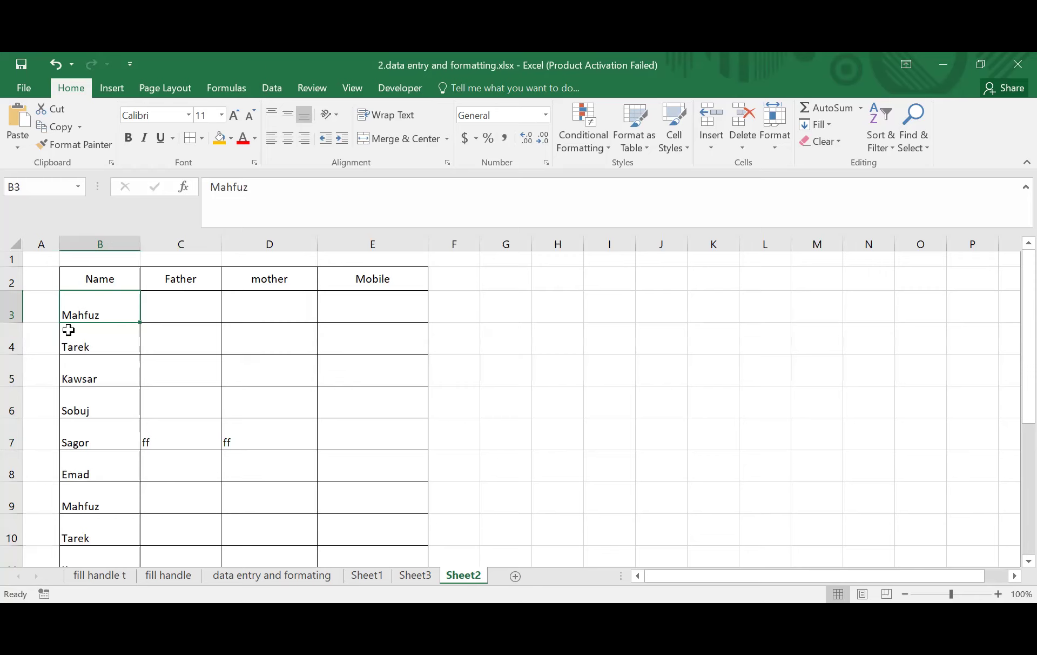
{"action": "left_click", "coordinate": [13, 306]}
{"action": "left_click_drag", "start_coordinate": [13, 306], "coordinate": [26, 538]}
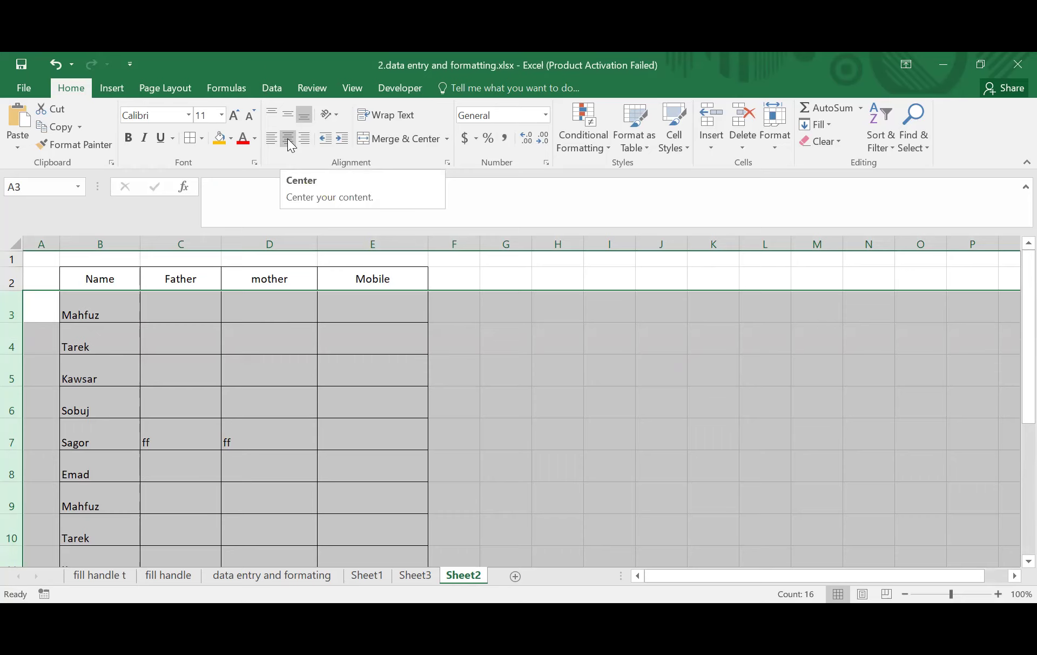
- Apply Center and Middle Align to rows 3–16, then select header cells B2:E2
{"action": "left_click", "coordinate": [287, 139]}
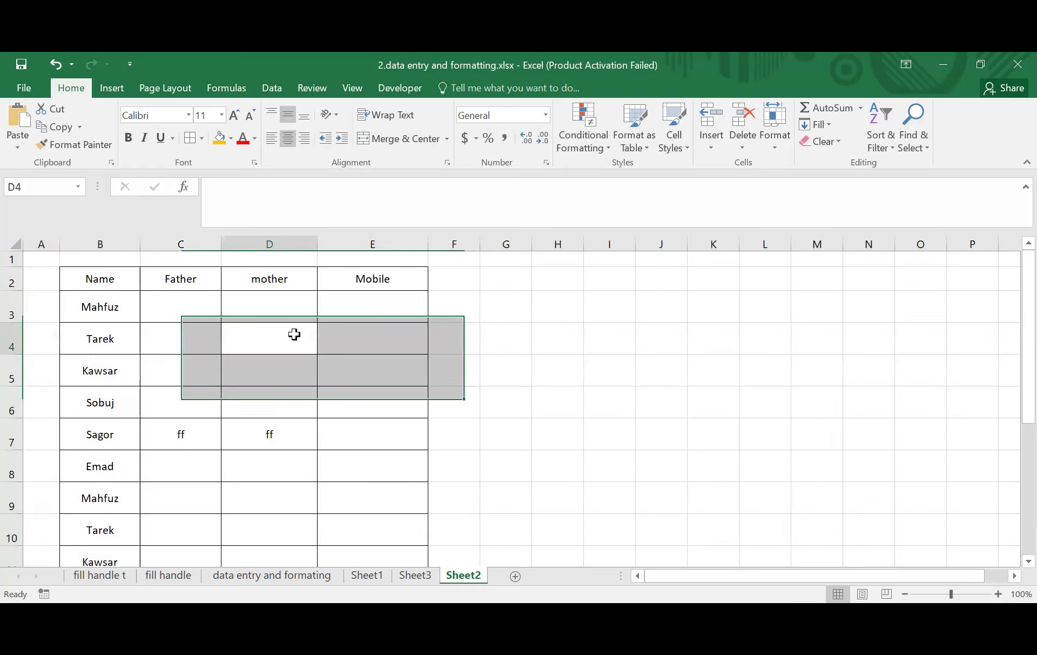
{"action": "left_click", "coordinate": [298, 335]}
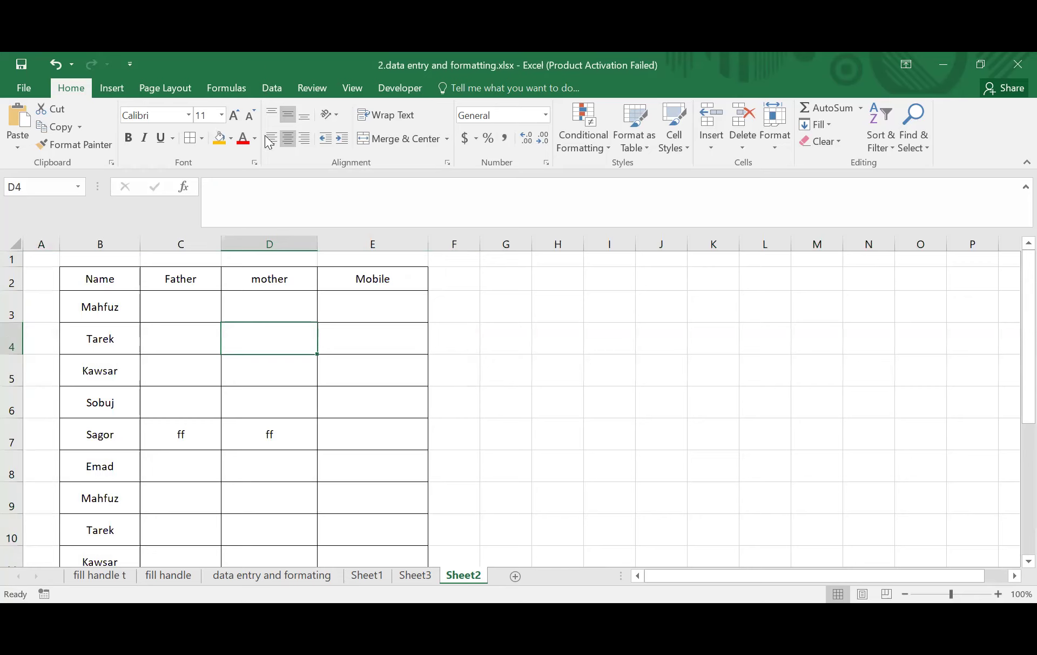
{"action": "left_click", "coordinate": [85, 280]}
{"action": "left_click_drag", "start_coordinate": [188, 279], "coordinate": [360, 279]}
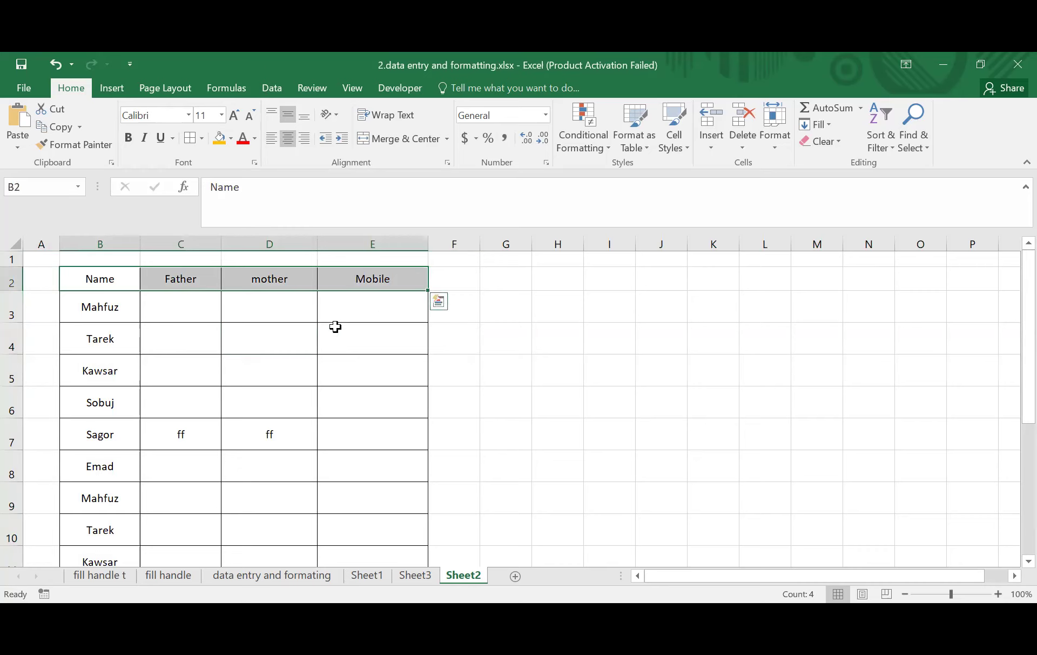
- Select the Name, Father, mother and Mobile headers in B2:E2 and bold them
{"action": "left_click", "coordinate": [542, 363]}
{"action": "left_click_drag", "start_coordinate": [92, 280], "coordinate": [360, 279]}
{"action": "left_click", "coordinate": [608, 396]}
{"action": "left_click", "coordinate": [89, 281]}
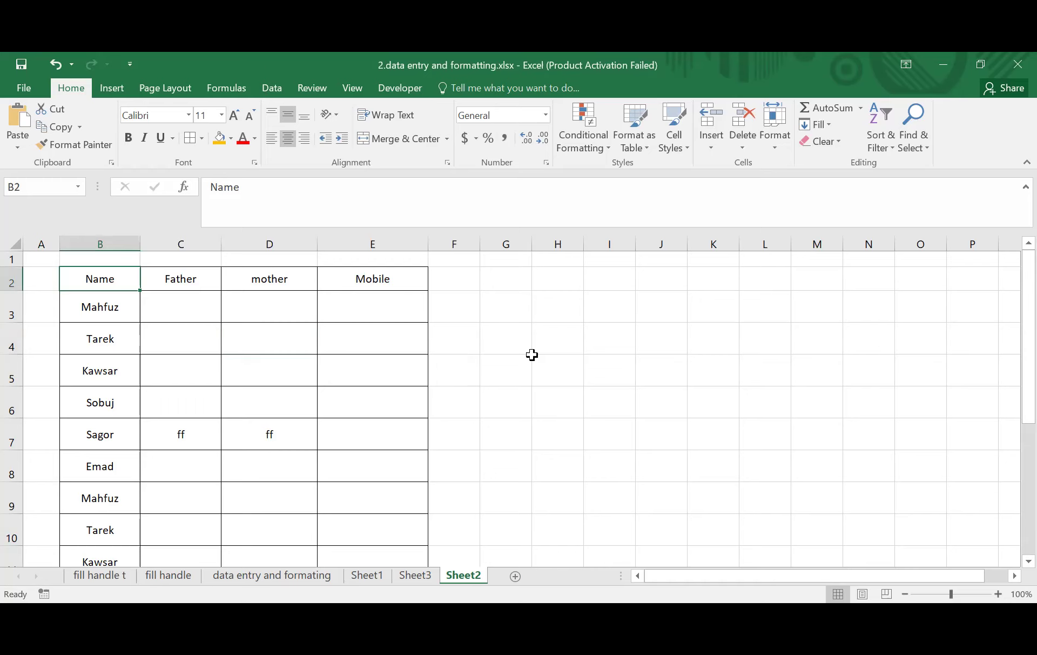
{"action": "key", "text": "shift+Right"}
{"action": "key", "text": "shift+Right"}
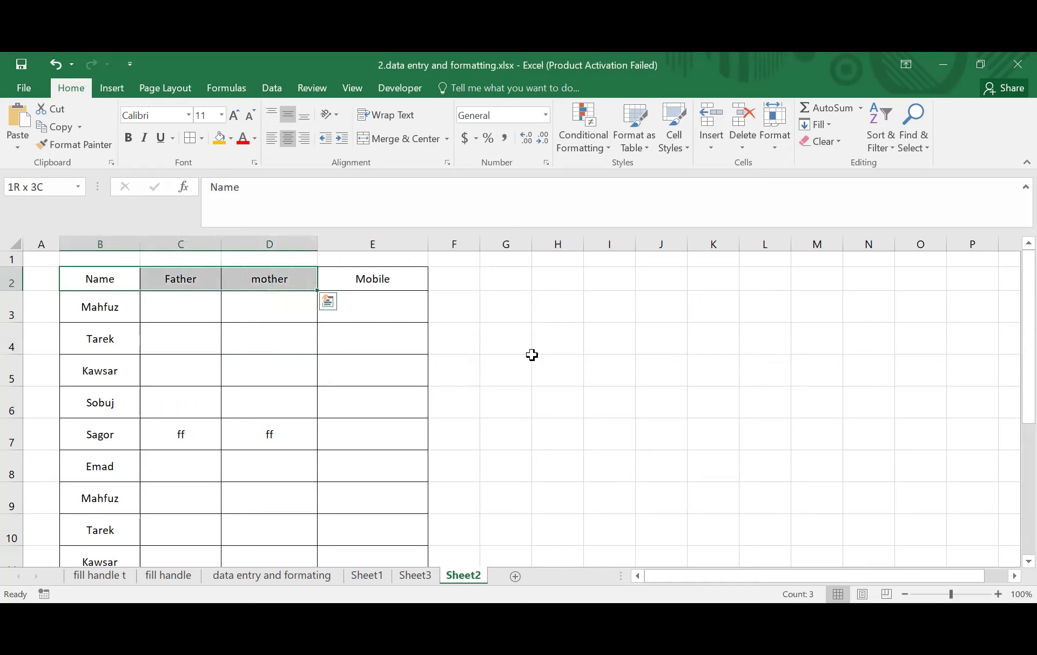
{"action": "key", "text": "shift+Right"}
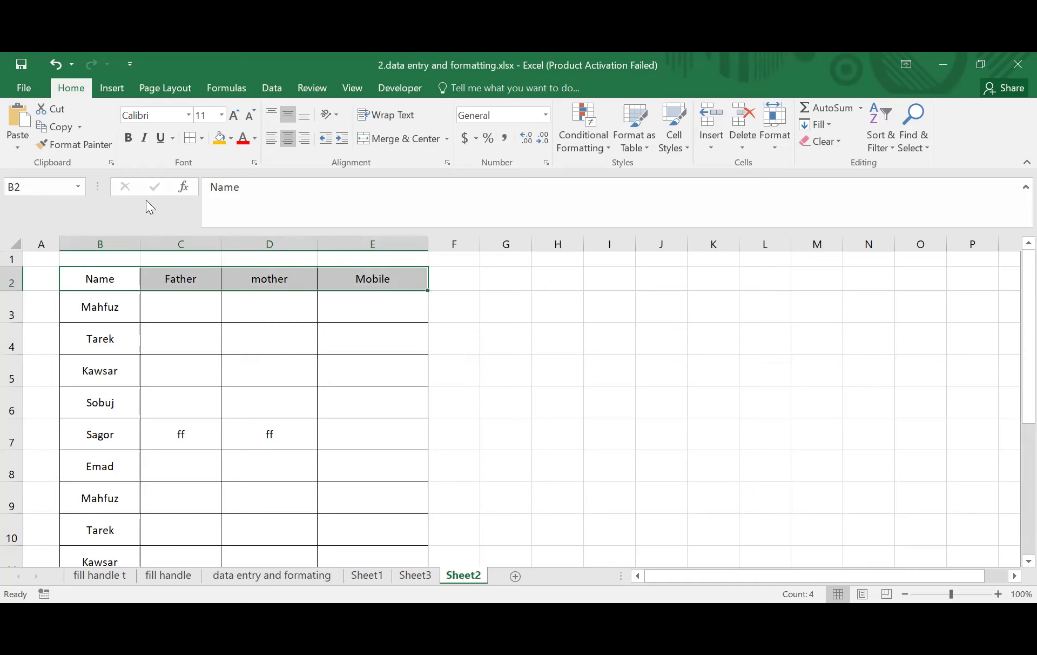
{"action": "left_click", "coordinate": [130, 138]}
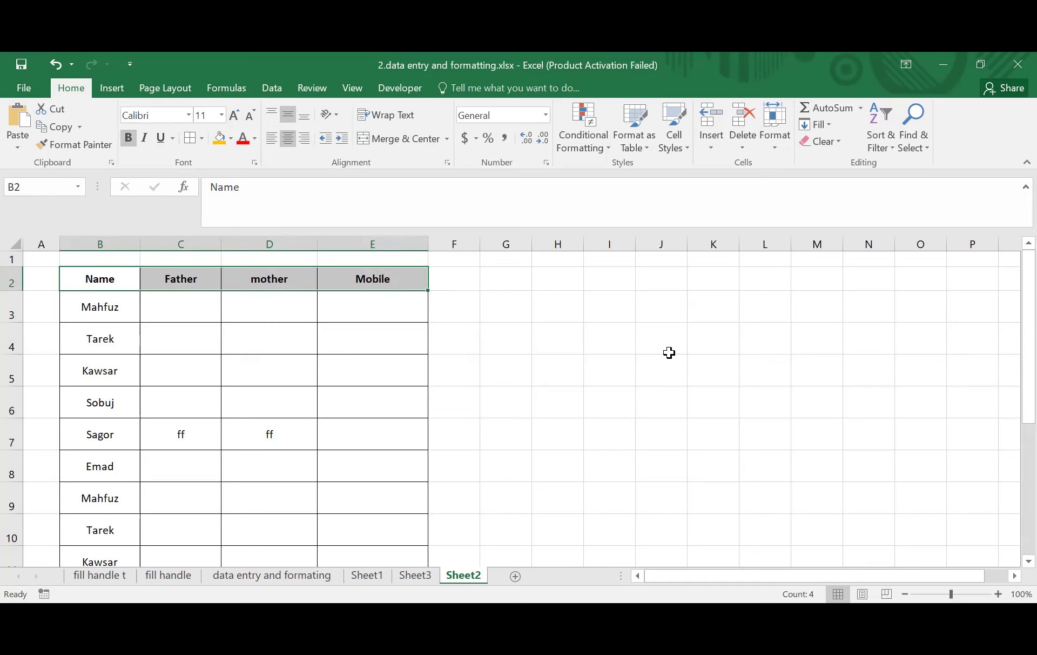
- Toggle bold off and back on for B2:E2 with Ctrl+B, then dismiss the 'No cells were found' message
{"action": "key", "text": "ctrl+b"}
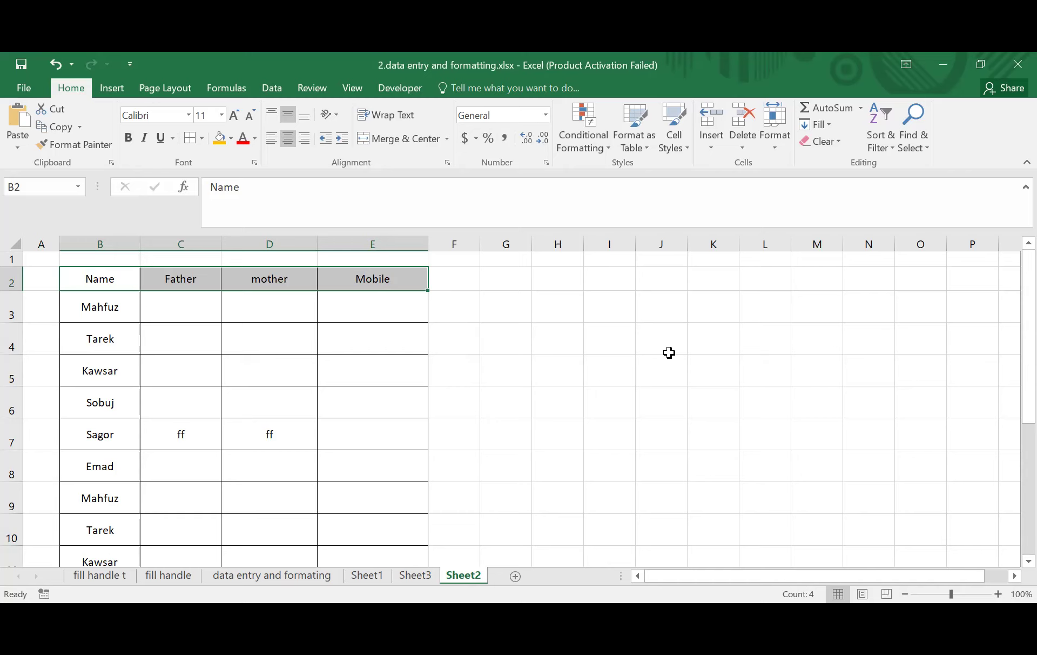
{"action": "key", "text": "ctrl+b"}
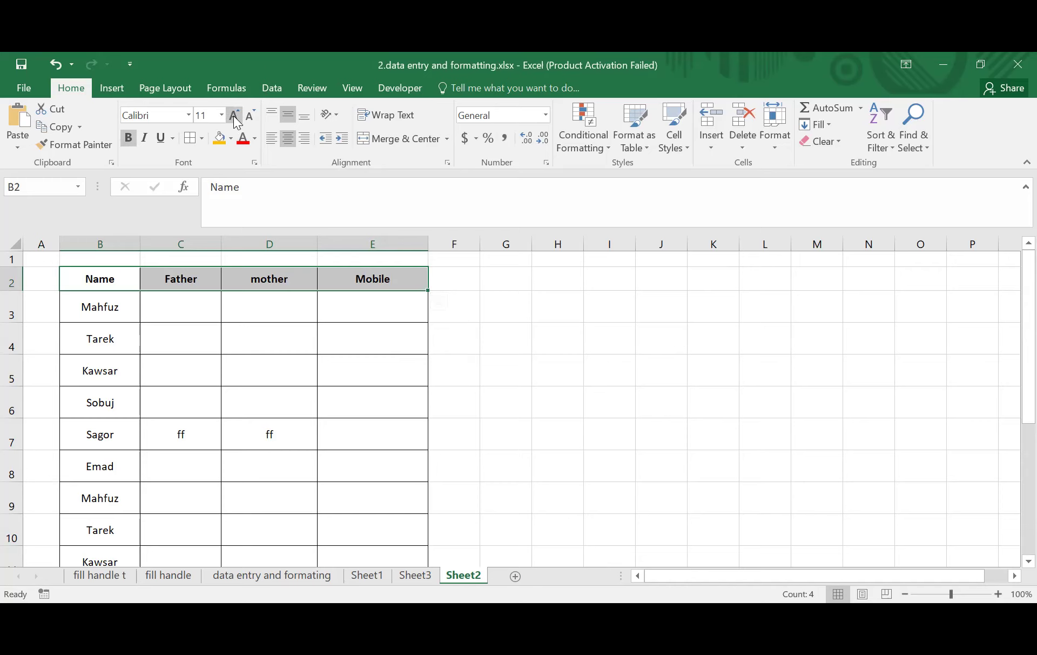
{"action": "key", "text": "ctrl+]"}
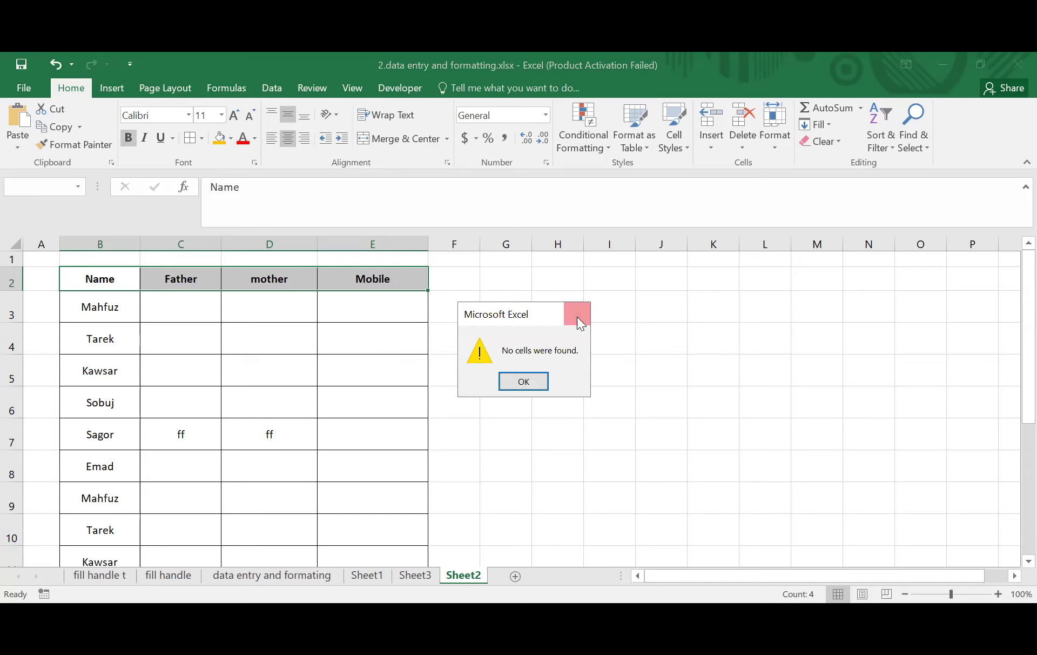
{"action": "left_click", "coordinate": [577, 318]}
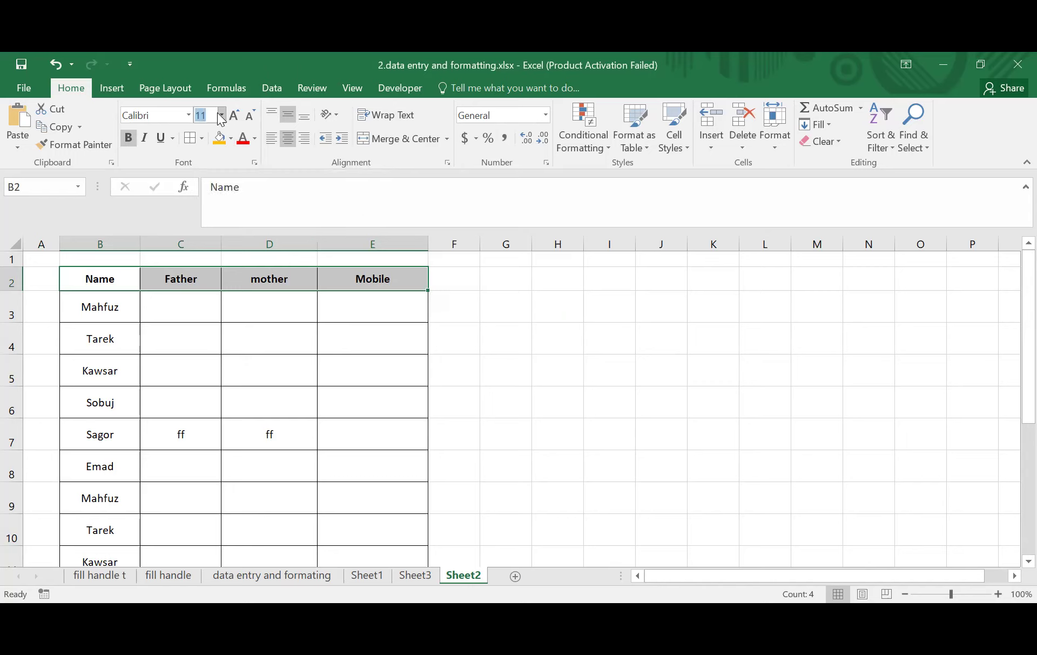
- Set the B2:E2 header text to font size 16, then reselect the header row
{"action": "left_click", "coordinate": [222, 115]}
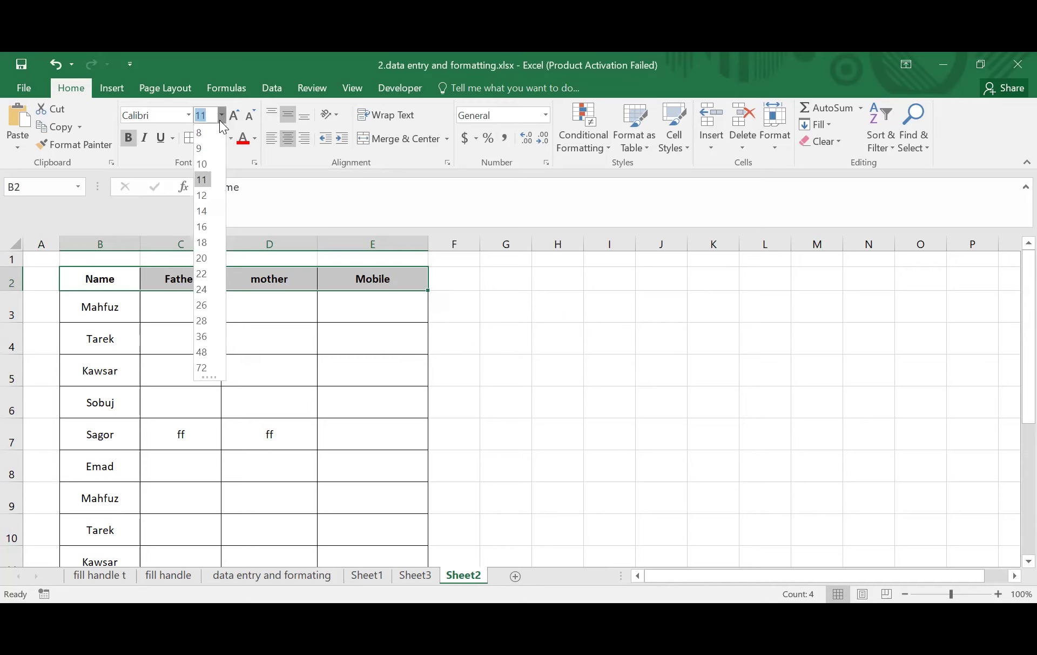
{"action": "left_click", "coordinate": [205, 227]}
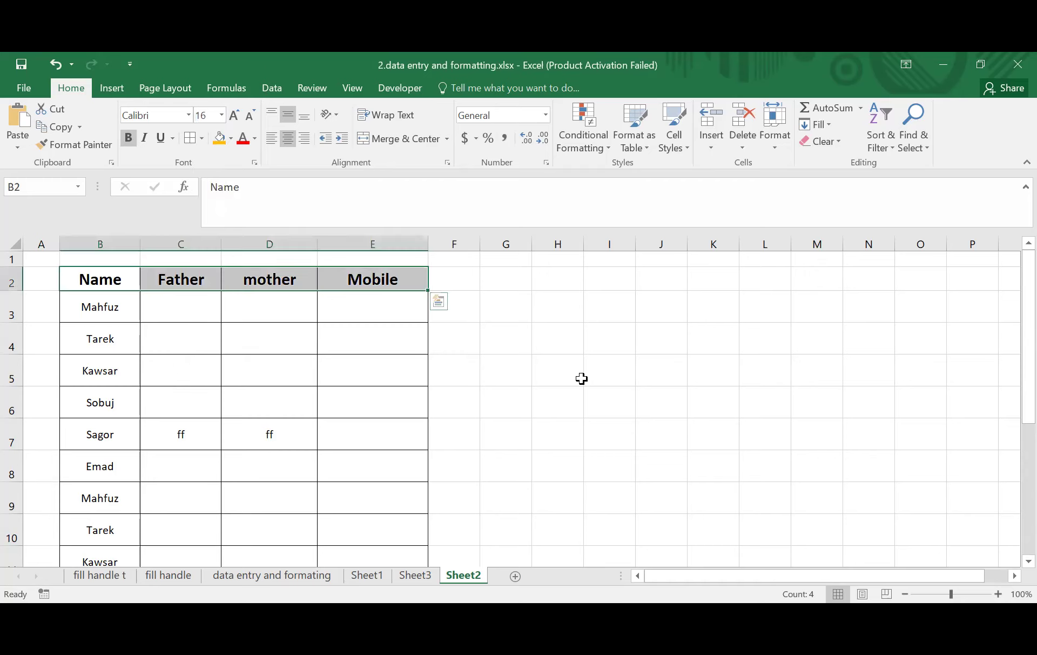
{"action": "left_click", "coordinate": [402, 381]}
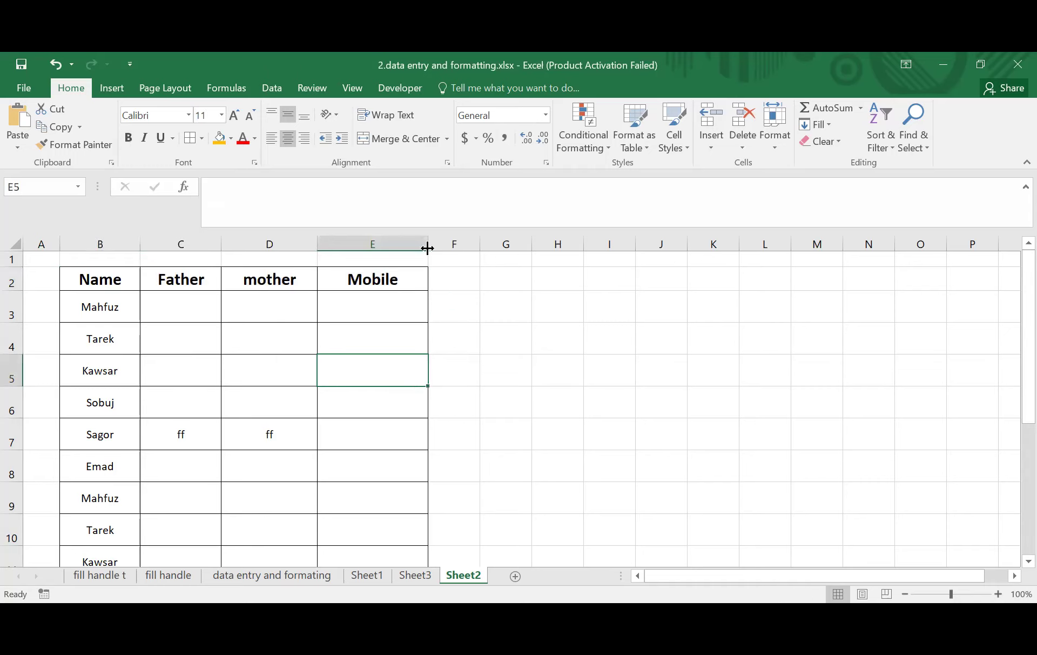
{"action": "left_click", "coordinate": [98, 280]}
{"action": "left_click_drag", "start_coordinate": [100, 279], "coordinate": [369, 287]}
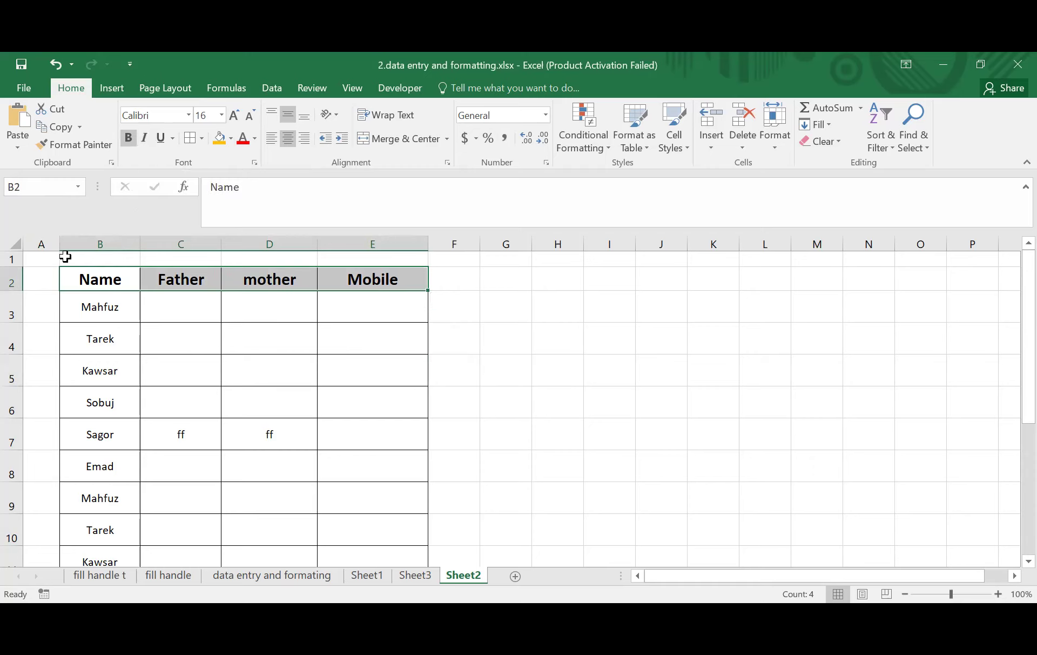
{"action": "left_click", "coordinate": [161, 137]}
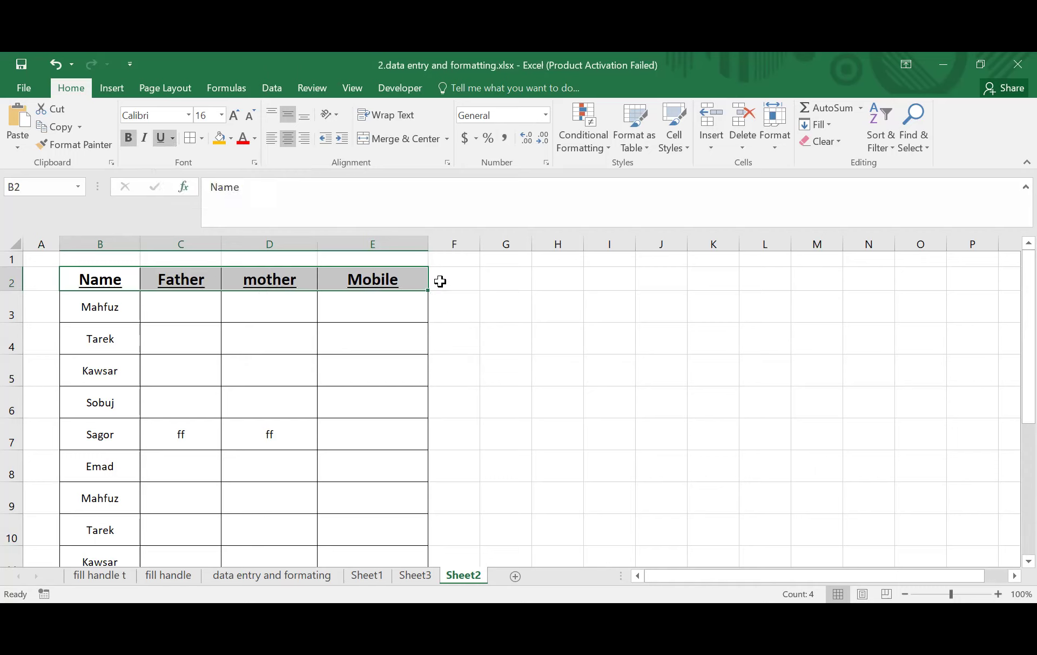
{"action": "left_click", "coordinate": [161, 139]}
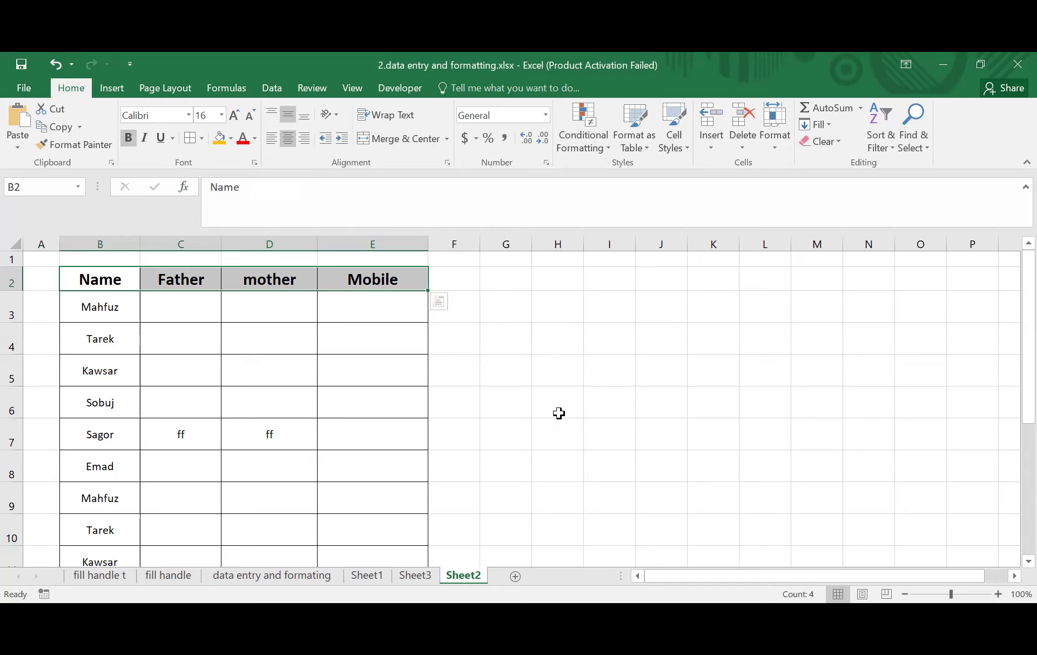
{"action": "left_click", "coordinate": [349, 308]}
{"action": "left_click_drag", "start_coordinate": [86, 277], "coordinate": [392, 295]}
{"action": "left_click", "coordinate": [600, 347]}
{"action": "left_click", "coordinate": [506, 284]}
{"action": "left_click", "coordinate": [592, 276]}
{"action": "left_click", "coordinate": [679, 278]}
{"action": "left_click", "coordinate": [646, 340]}
{"action": "left_click", "coordinate": [520, 329]}
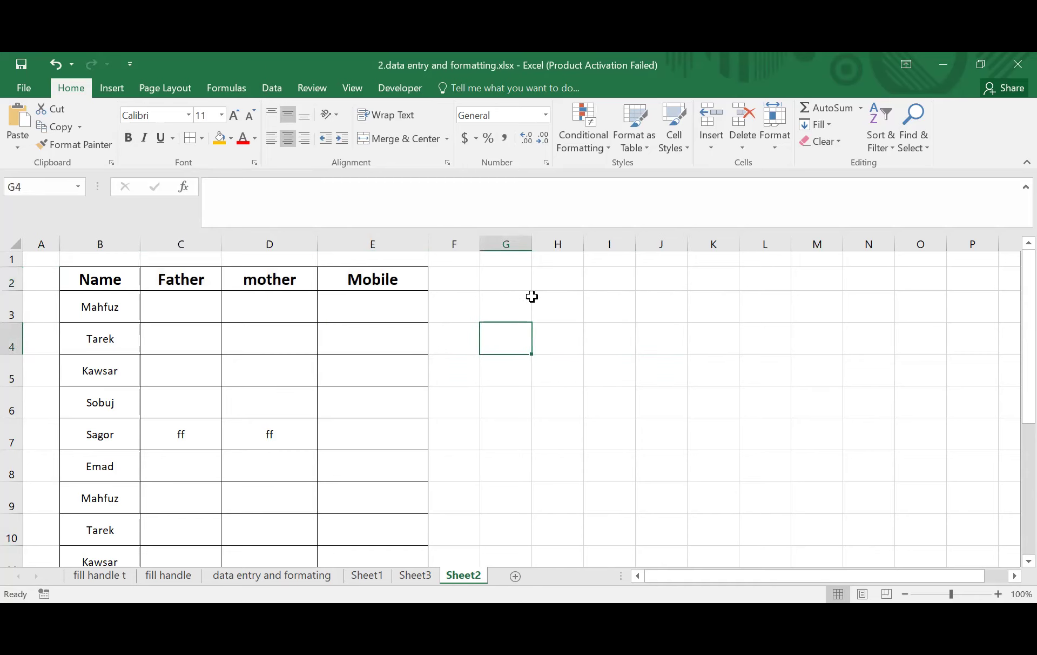
- Give header row B2:E2 the Aharoni font and a gold fill
{"action": "left_click", "coordinate": [91, 279]}
{"action": "left_click_drag", "start_coordinate": [92, 279], "coordinate": [366, 280]}
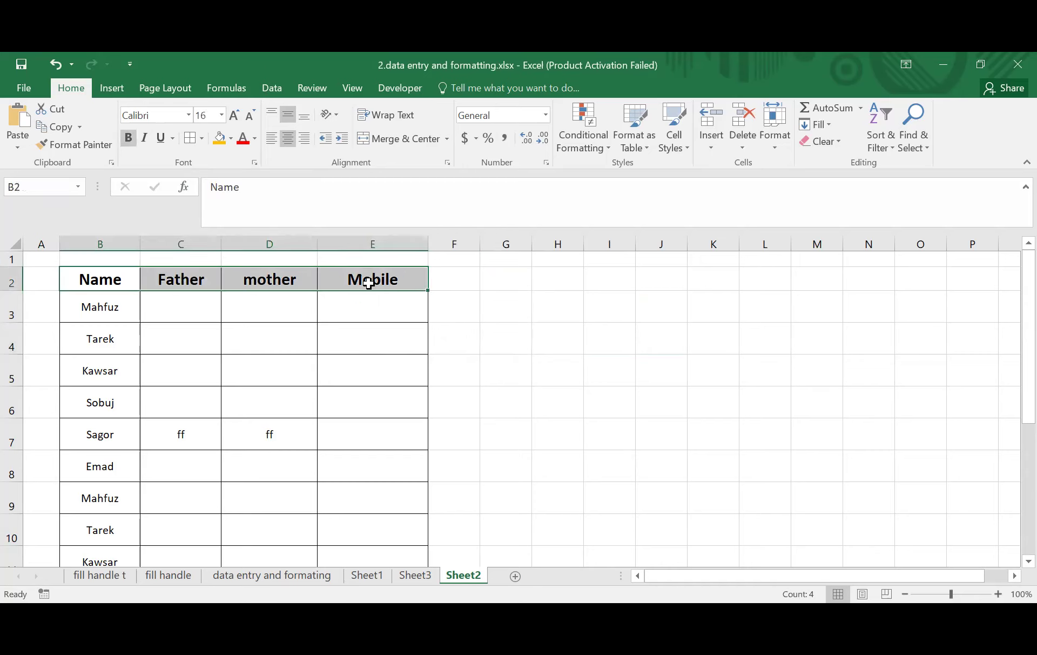
{"action": "left_click", "coordinate": [231, 138]}
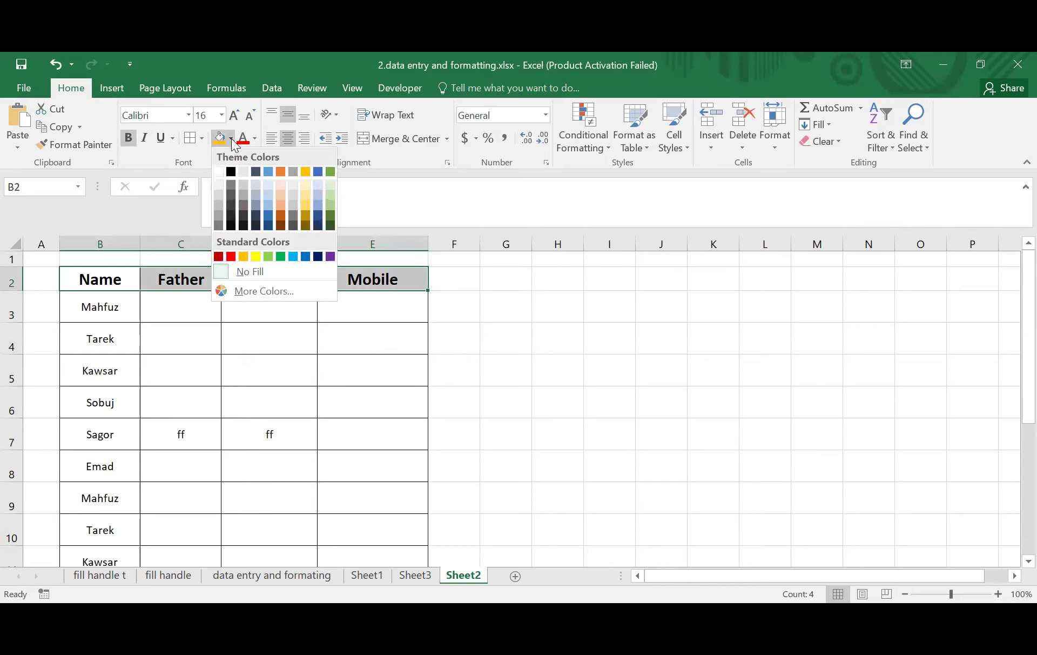
{"action": "key", "text": "Escape"}
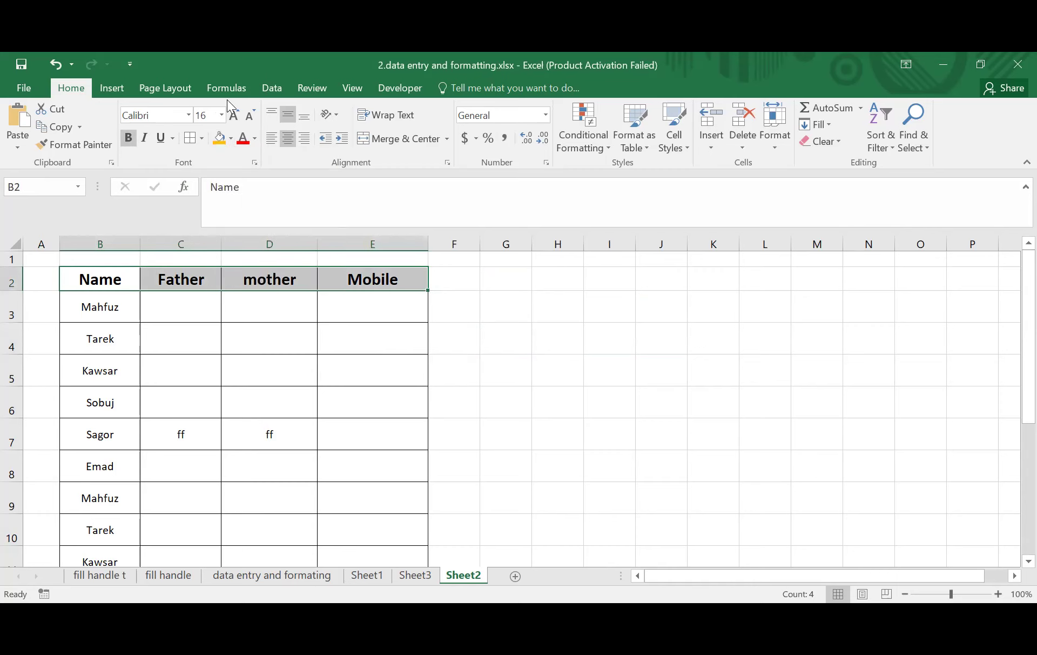
{"action": "left_click", "coordinate": [189, 116]}
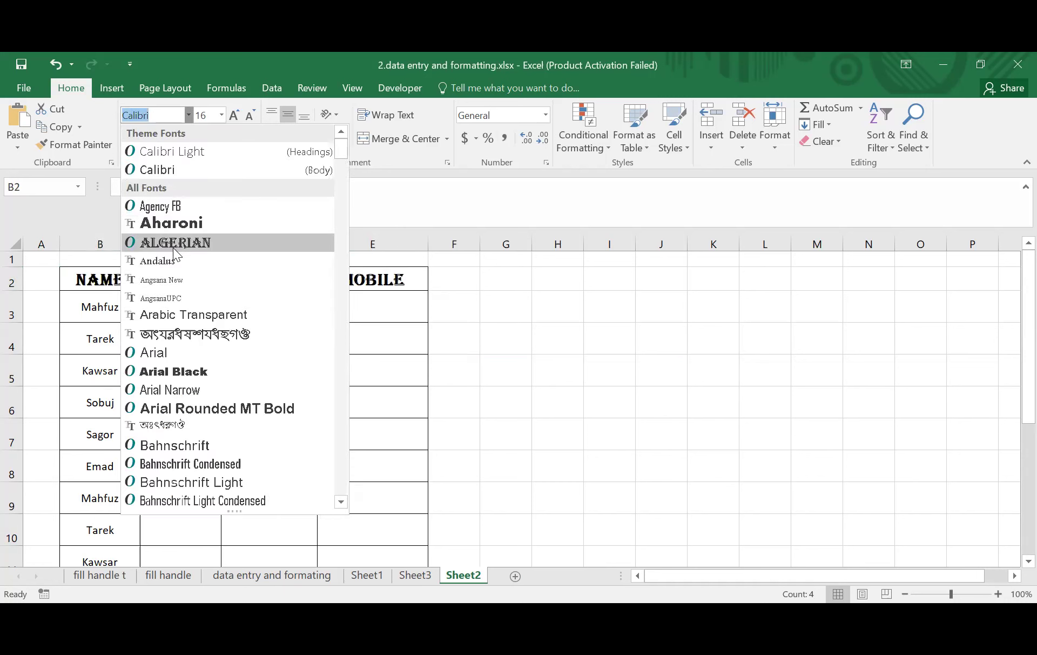
{"action": "left_click", "coordinate": [173, 227]}
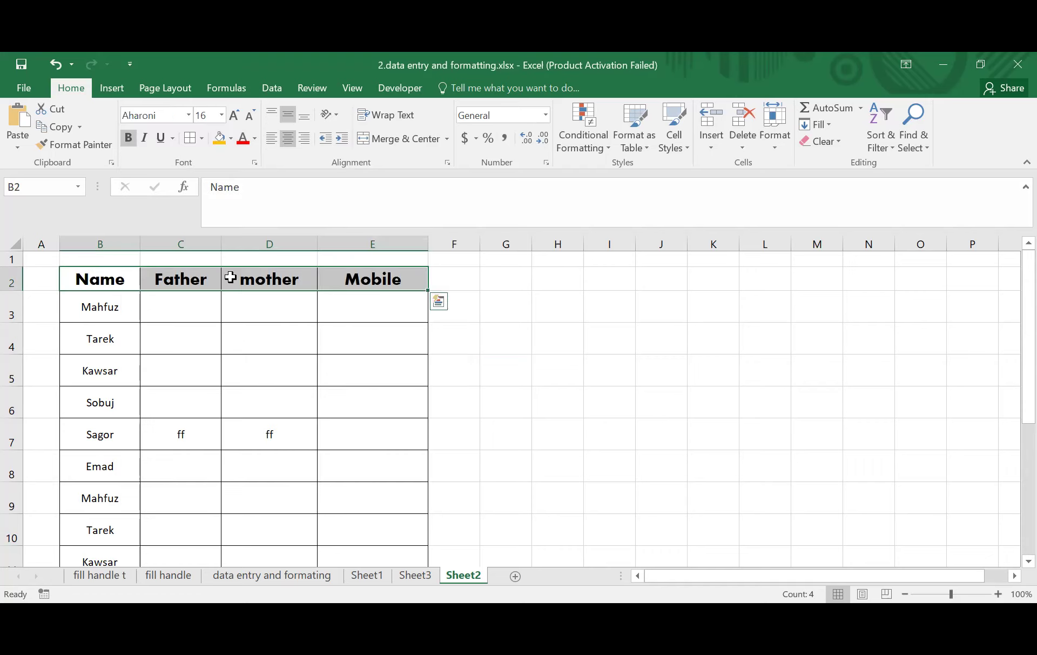
{"action": "left_click", "coordinate": [232, 141]}
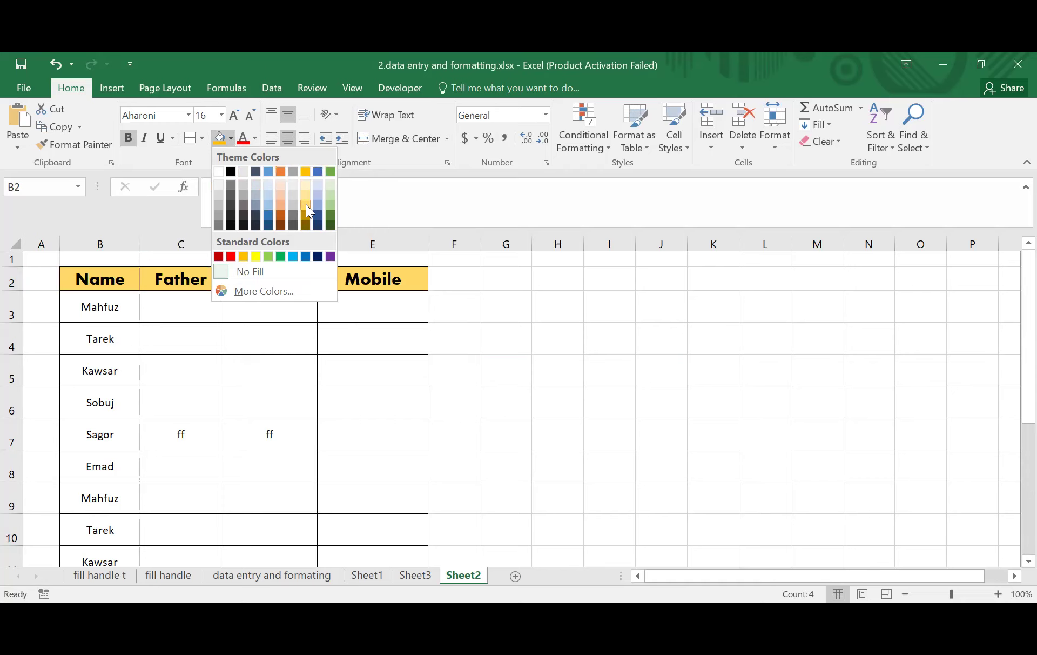
{"action": "left_click", "coordinate": [347, 304]}
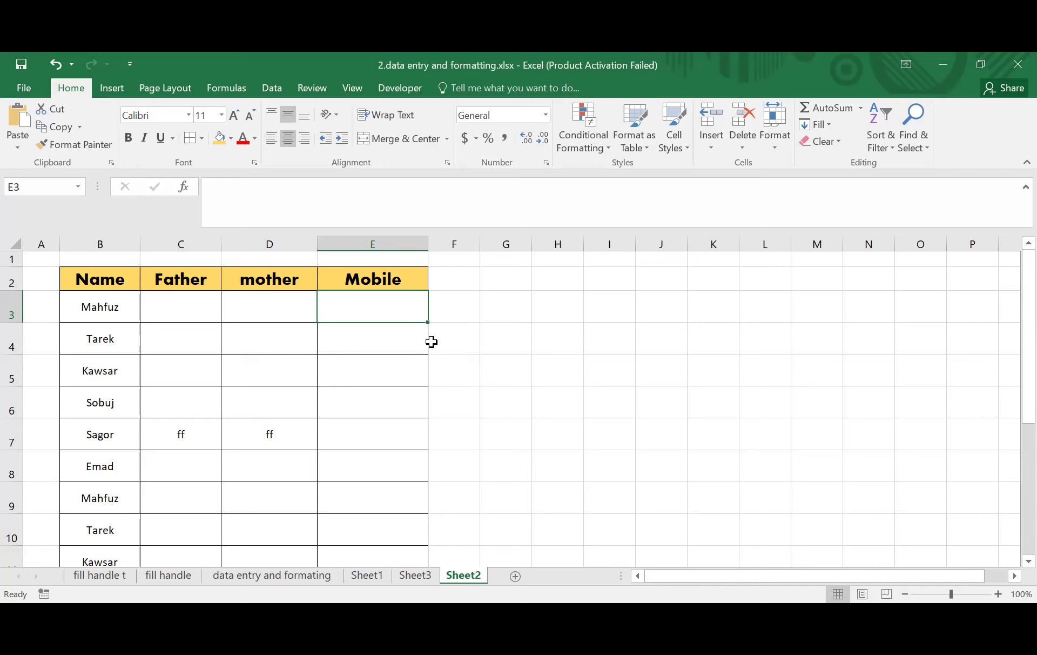
- Make the B2:E2 header text white
{"action": "left_click_drag", "start_coordinate": [81, 278], "coordinate": [380, 284]}
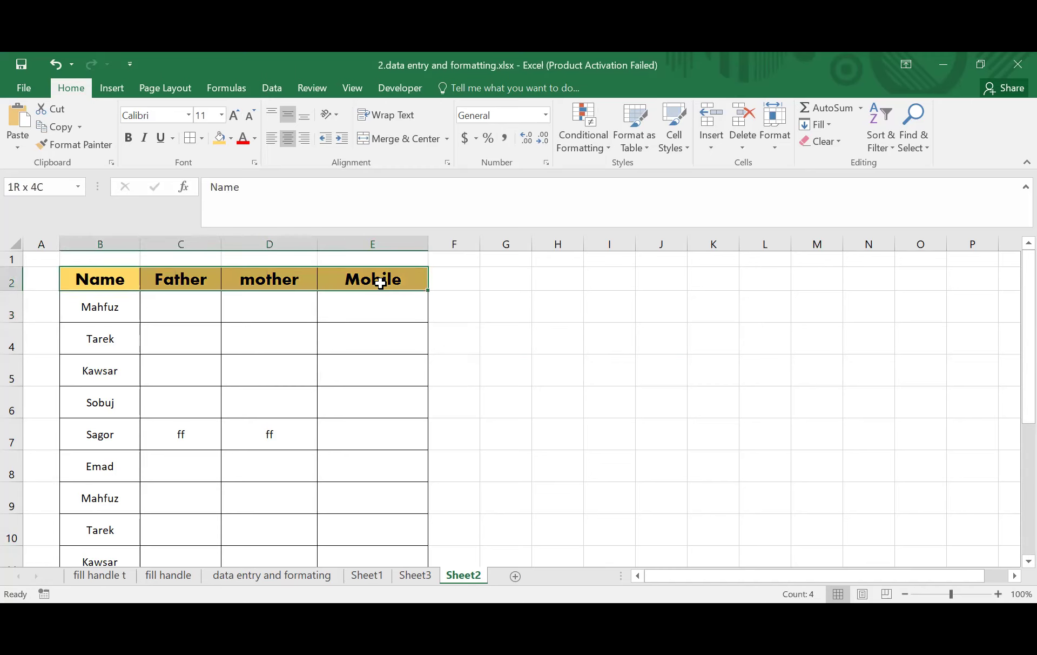
{"action": "left_click", "coordinate": [378, 303]}
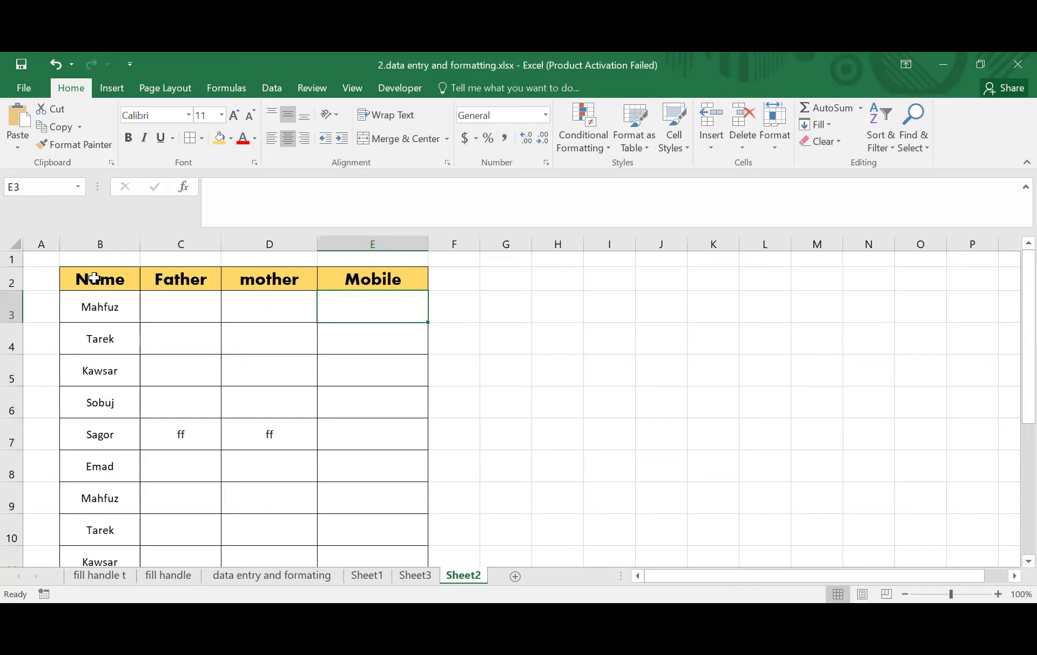
{"action": "left_click_drag", "start_coordinate": [94, 278], "coordinate": [391, 279]}
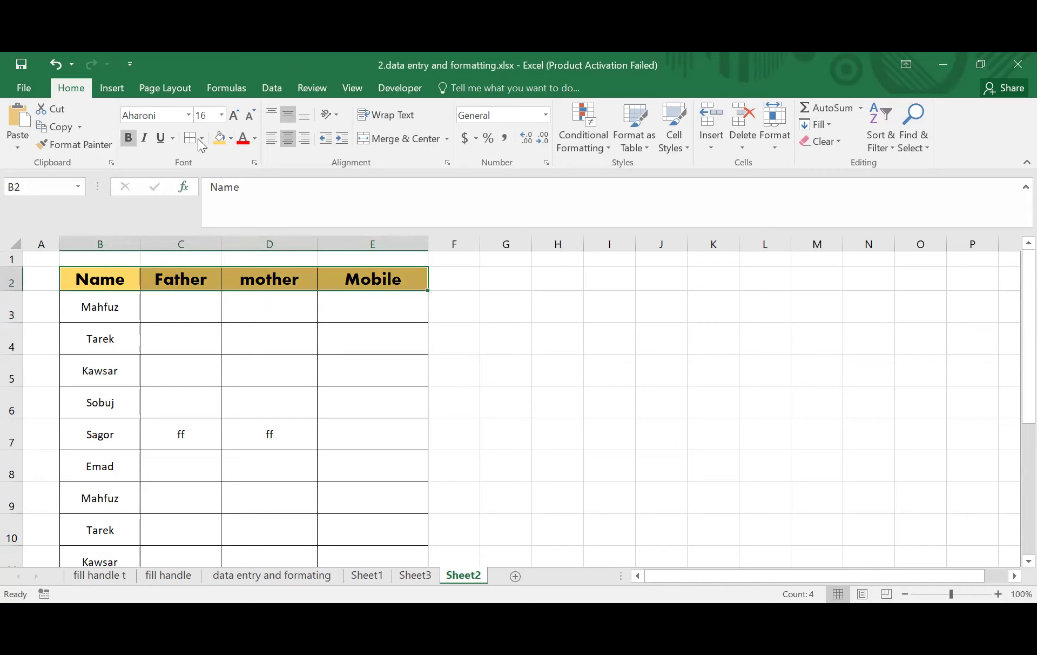
{"action": "left_click", "coordinate": [254, 138]}
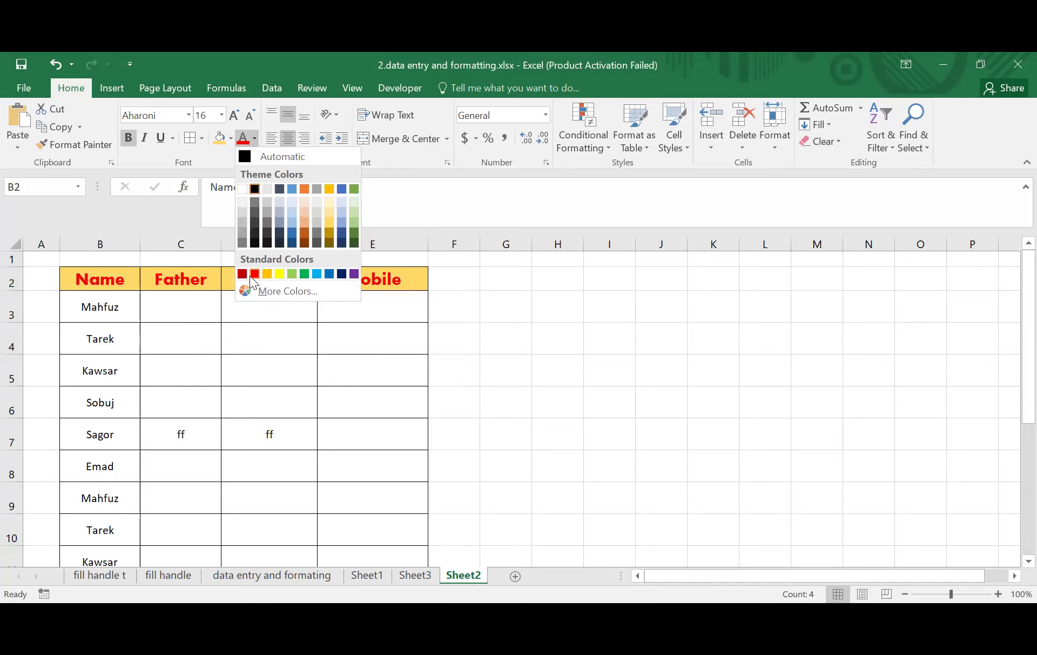
{"action": "left_click", "coordinate": [243, 188]}
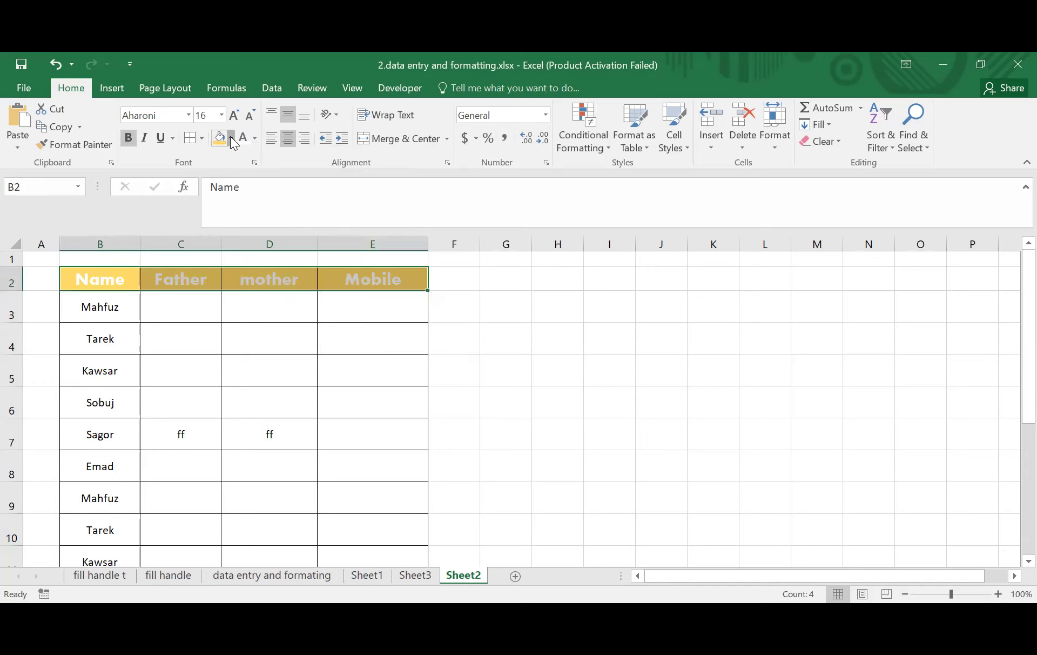
- Fill the B2:E2 header row with black and reselect it
{"action": "left_click", "coordinate": [231, 138]}
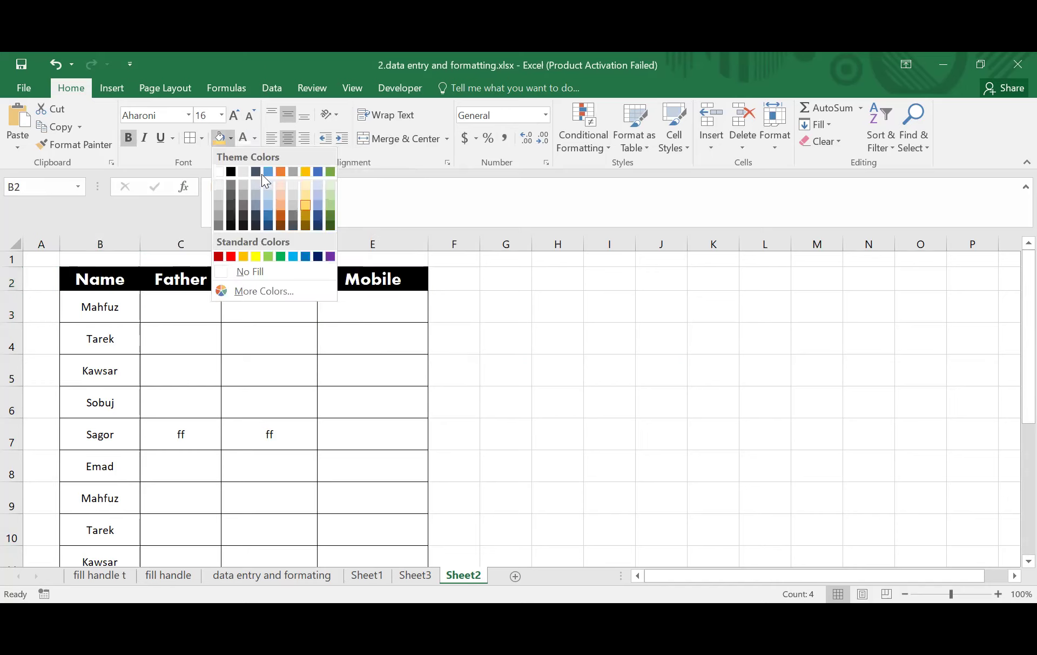
{"action": "left_click", "coordinate": [230, 171]}
{"action": "left_click", "coordinate": [274, 319]}
{"action": "left_click_drag", "start_coordinate": [81, 280], "coordinate": [365, 280]}
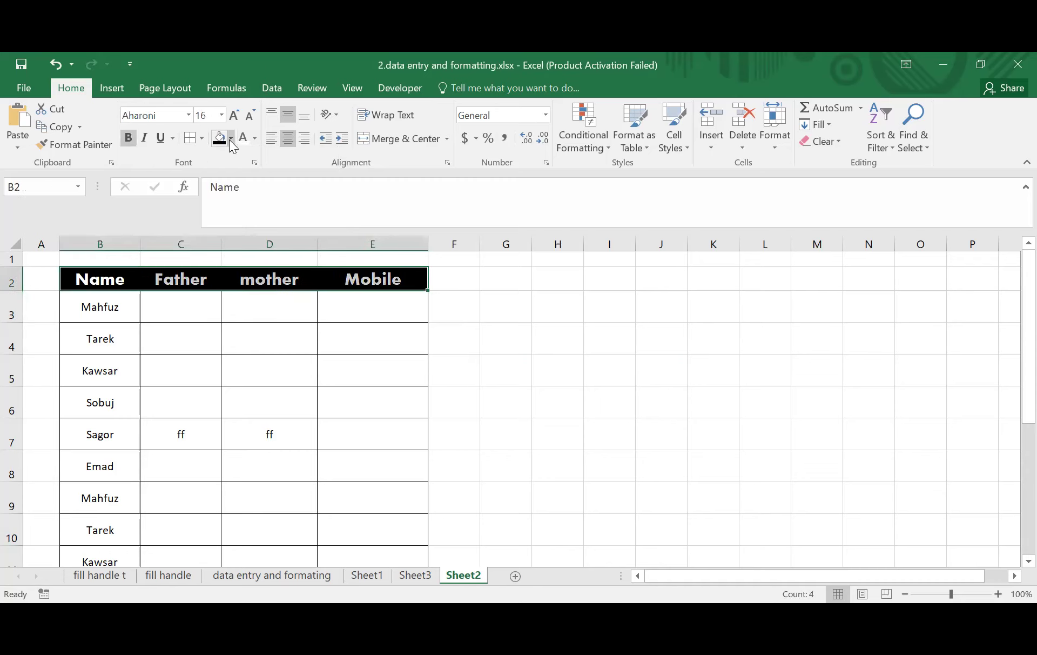
- Fill B2:E2 with blue, then enlarge E5's font one step and return it to 11
{"action": "left_click", "coordinate": [231, 139]}
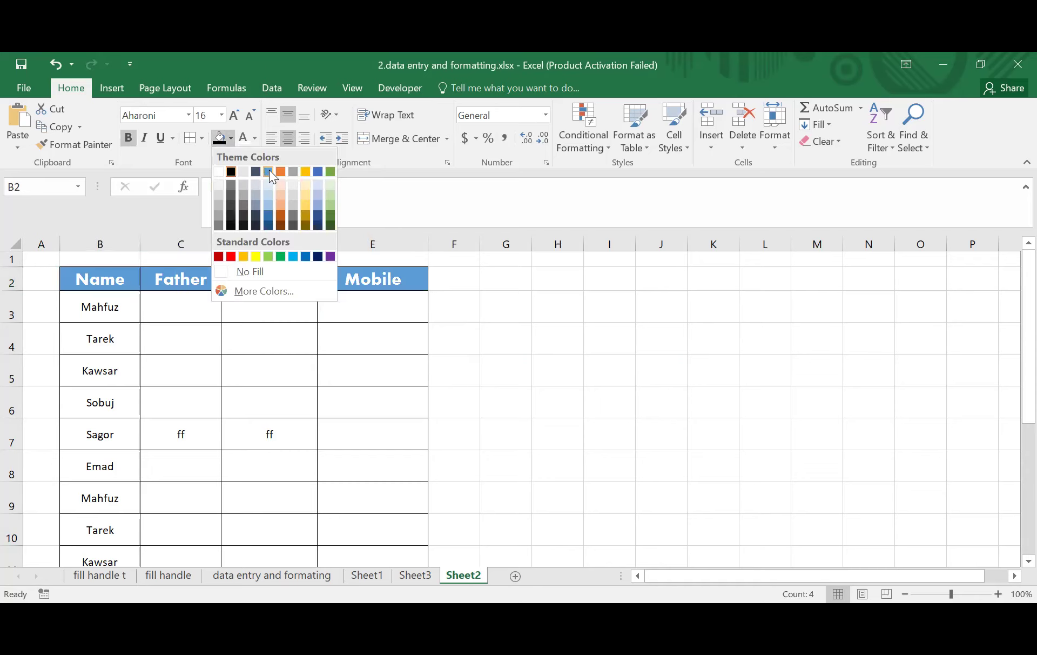
{"action": "left_click", "coordinate": [364, 371]}
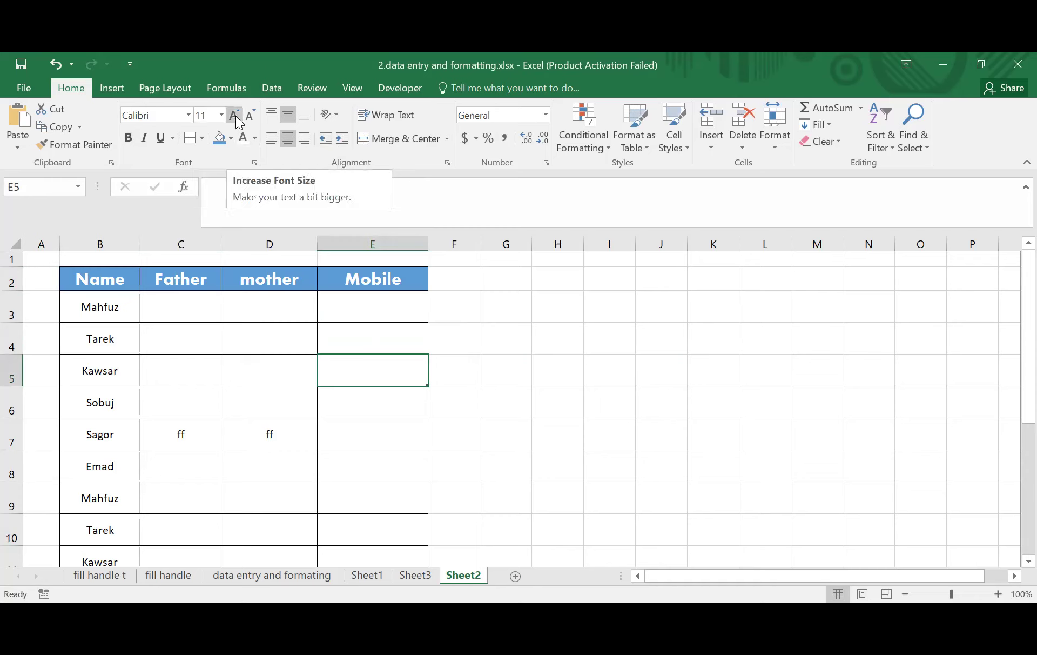
{"action": "left_click", "coordinate": [234, 115]}
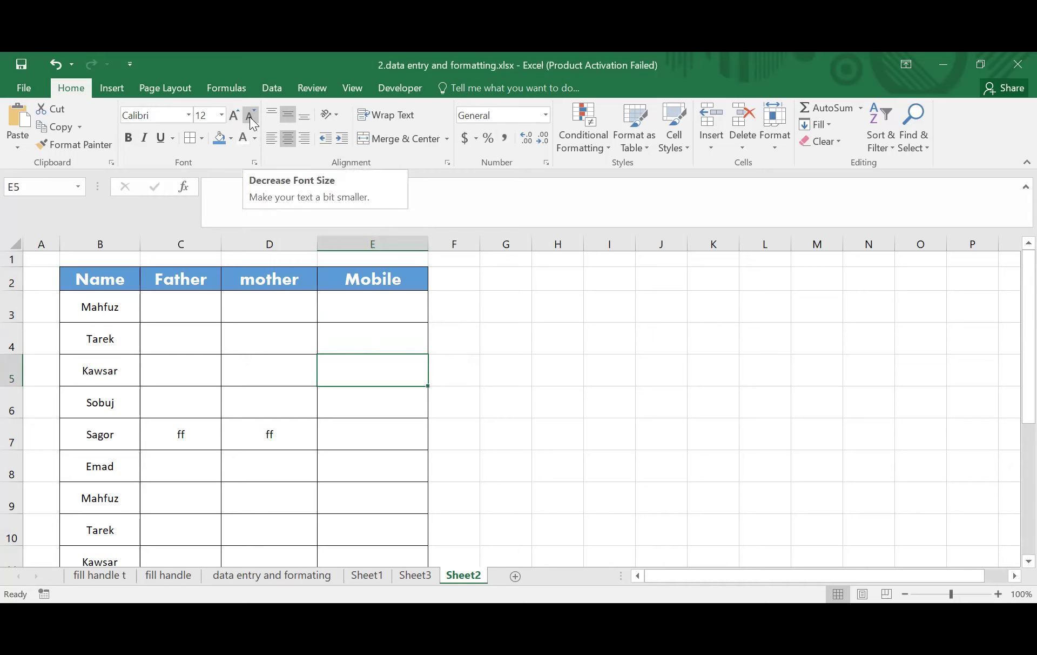
{"action": "left_click", "coordinate": [249, 117]}
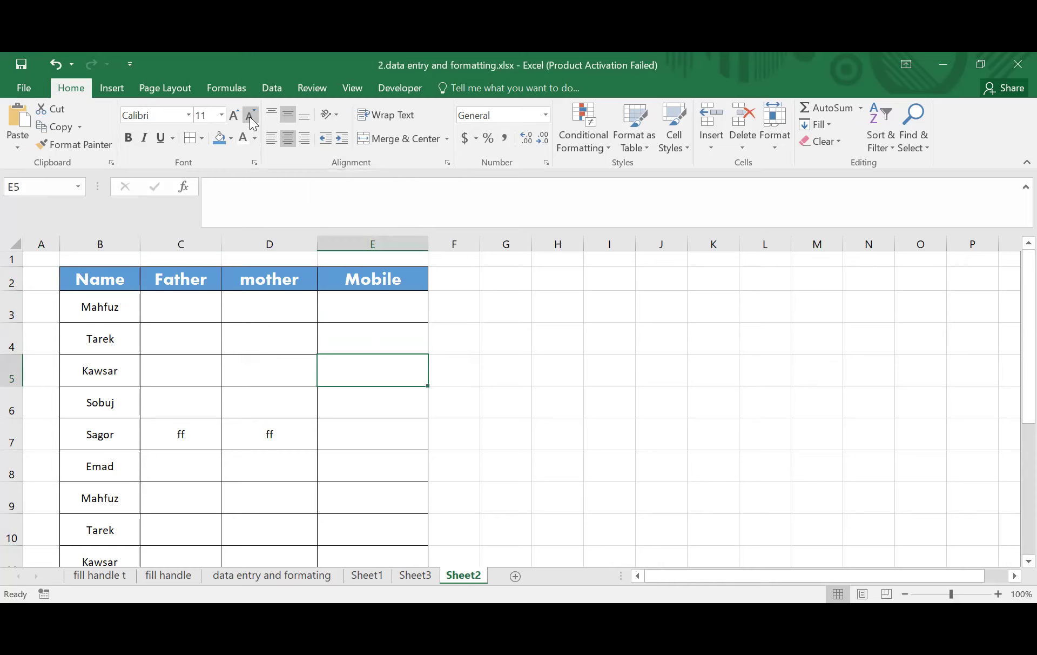